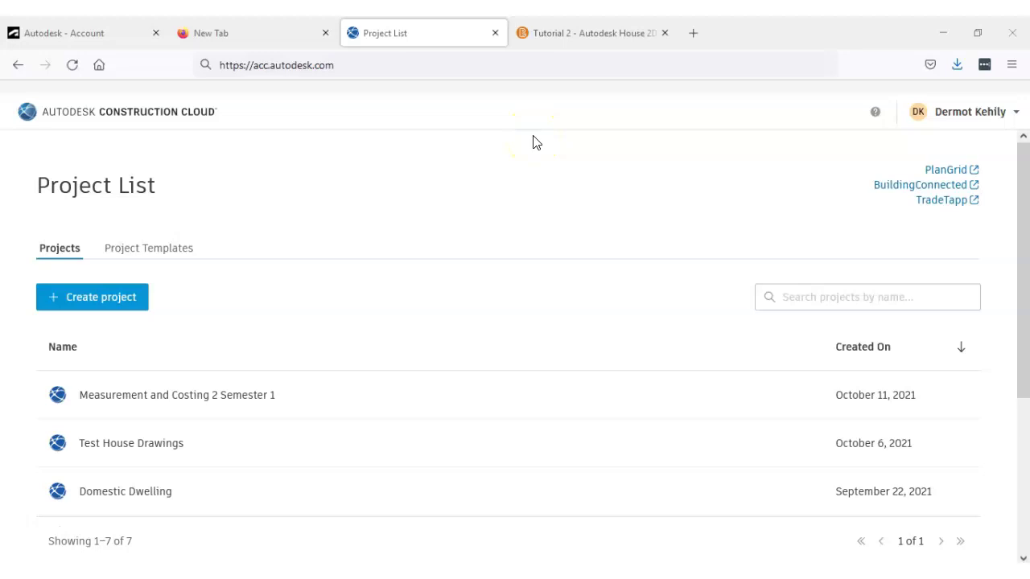
# Step: Switch to the Brightspace course, open the lecturer's unit and look through Autodesk Video Tutorials and Tutorial 2 - Autodesk House 2D
pyautogui.click(561, 34)
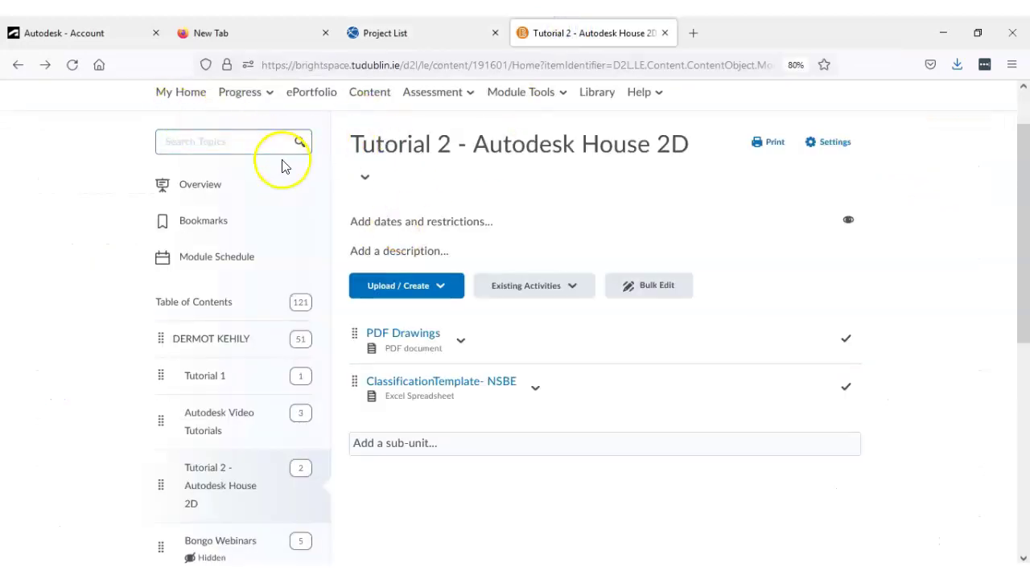
pyautogui.scroll(2, 322, 166)
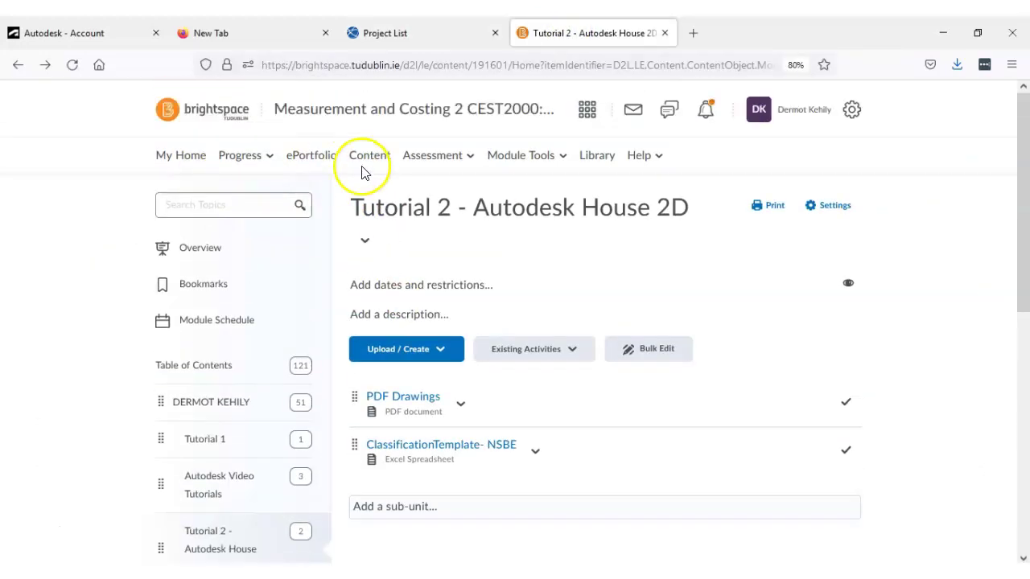
pyautogui.click(227, 409)
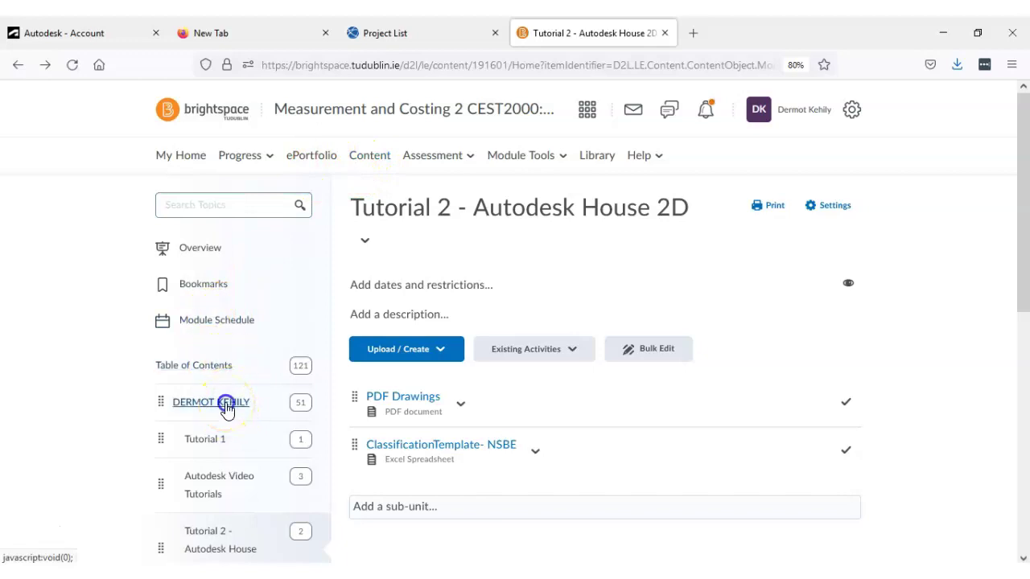
pyautogui.scroll(-5, 368, 407)
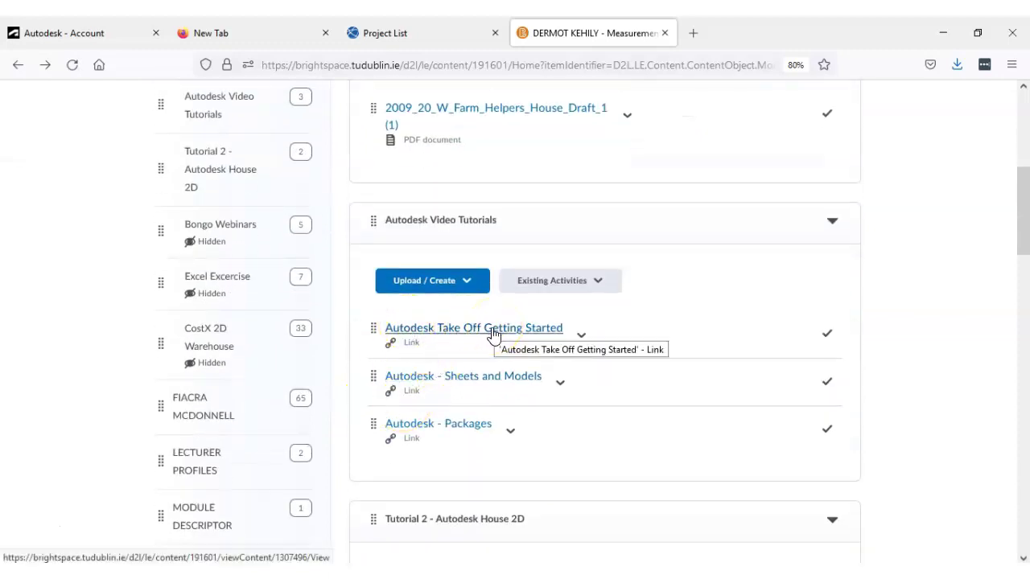
pyautogui.click(494, 338)
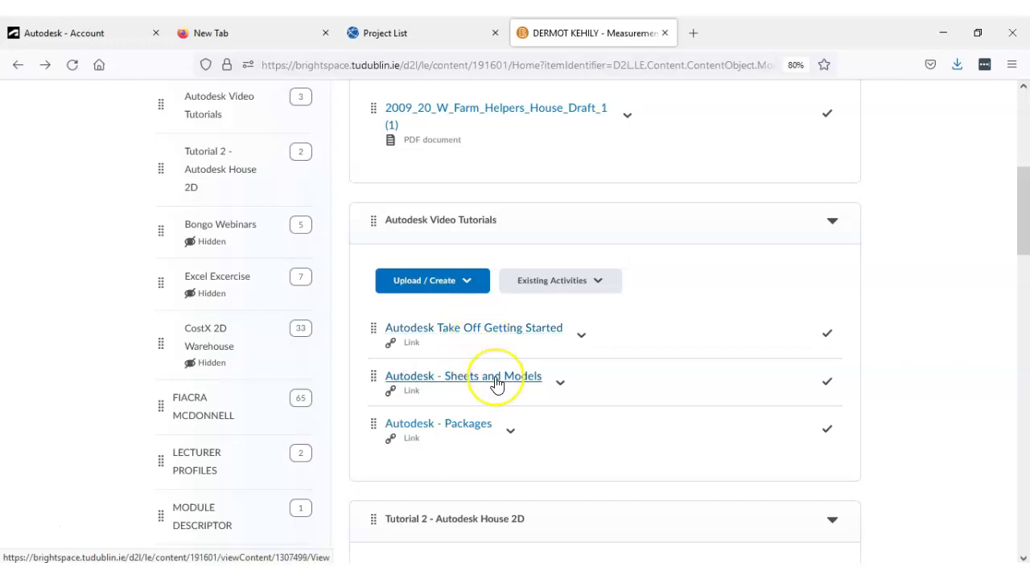
pyautogui.scroll(-1, 495, 384)
pyautogui.scroll(-4, 495, 384)
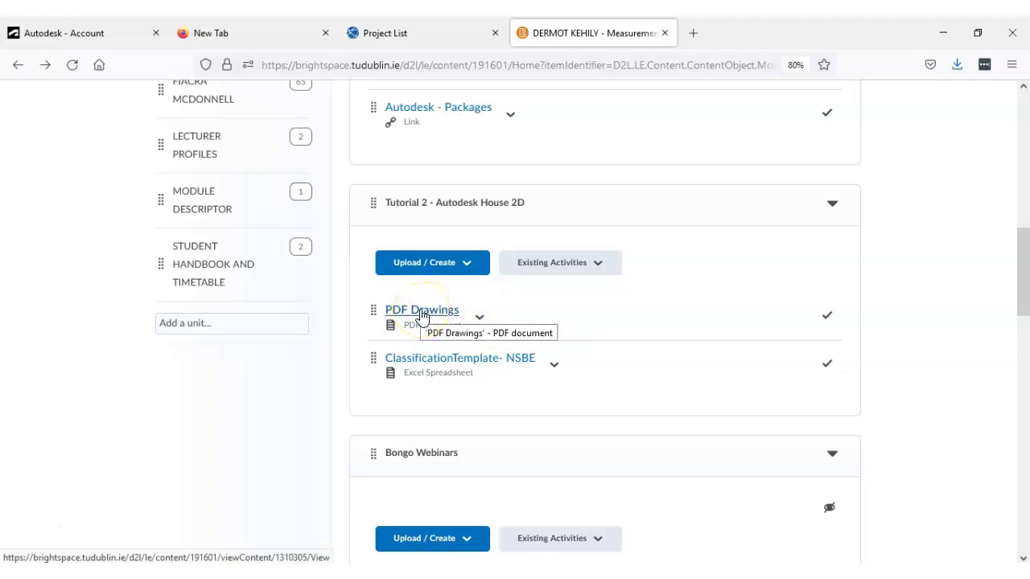
# Step: View the available file actions for PDF Drawings and ClassificationTemplate- NSBE in the Tutorial 2 section
pyautogui.click(480, 322)
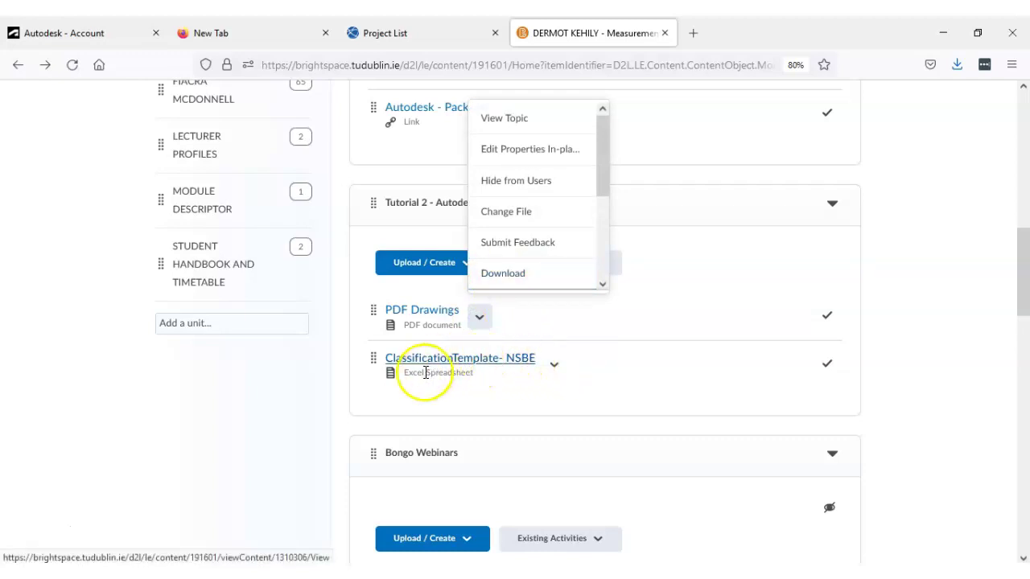
pyautogui.click(553, 365)
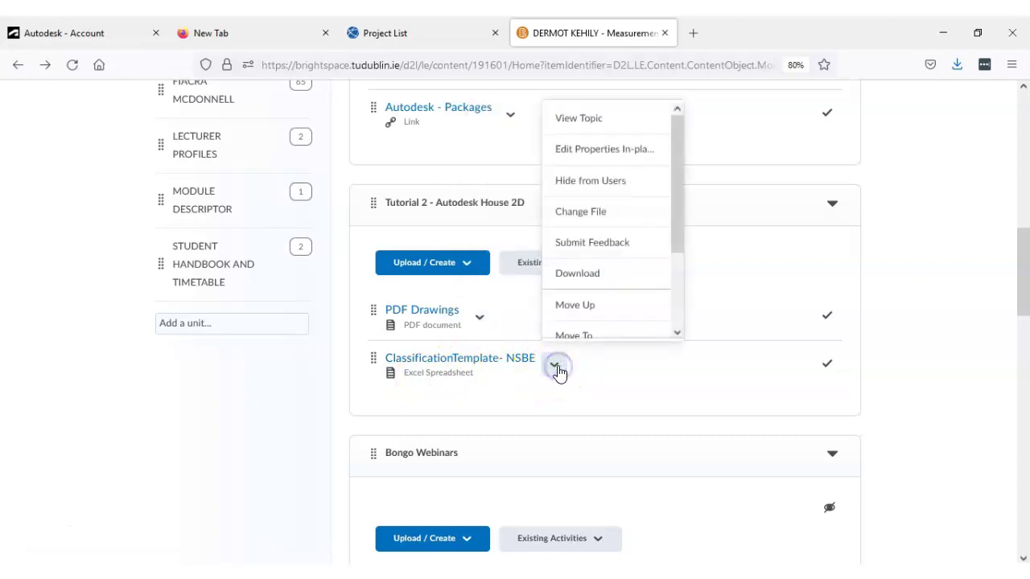
pyautogui.moveTo(682, 237)
pyautogui.mouseDown()
pyautogui.moveTo(681, 306)
pyautogui.moveTo(682, 234)
pyautogui.mouseUp()
pyautogui.click(681, 238)
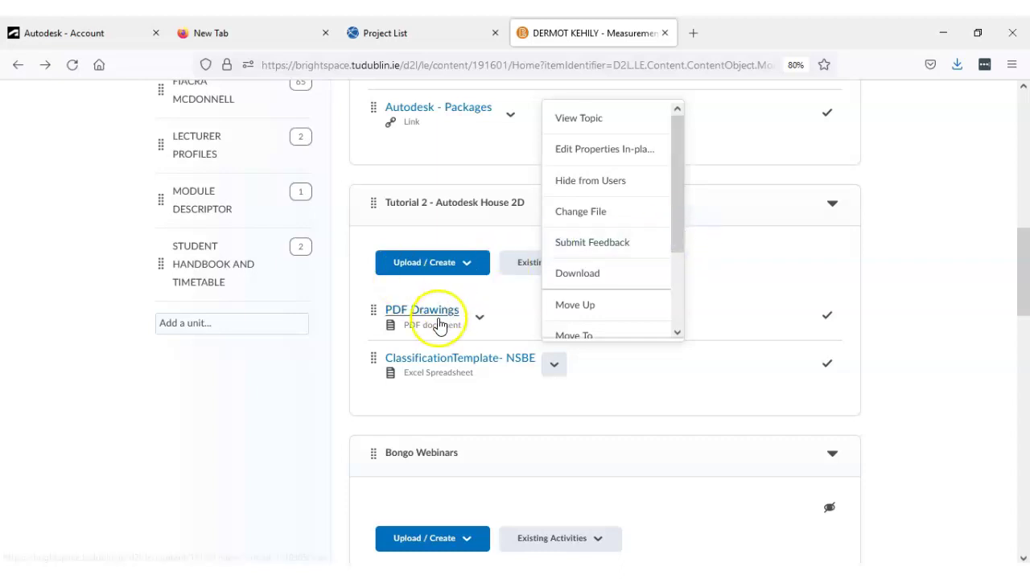
# Step: Switch to Autodesk Construction Cloud and load the site at acc.autodesk.com
pyautogui.click(424, 33)
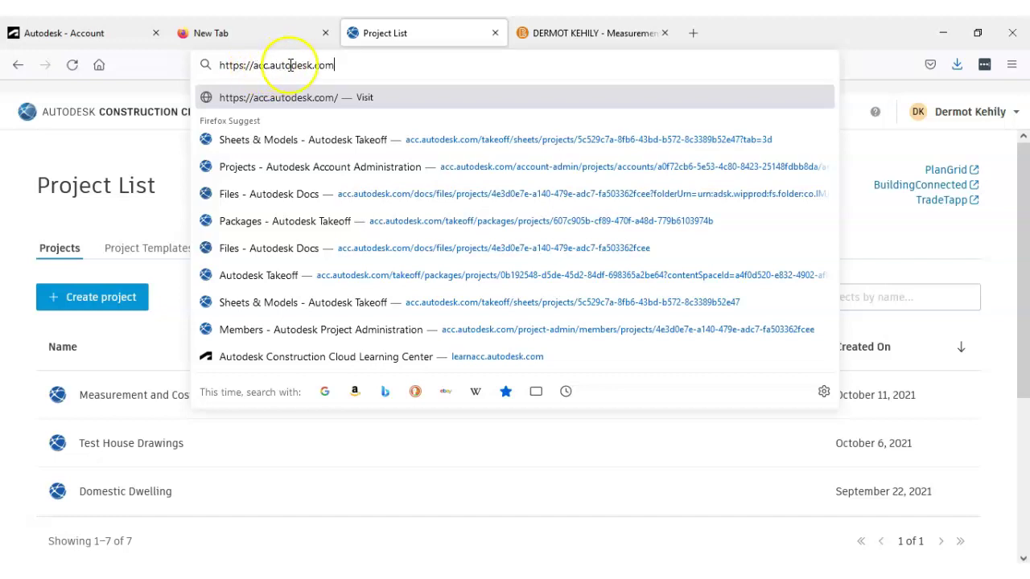
pyautogui.moveTo(334, 65); pyautogui.dragTo(253, 67)
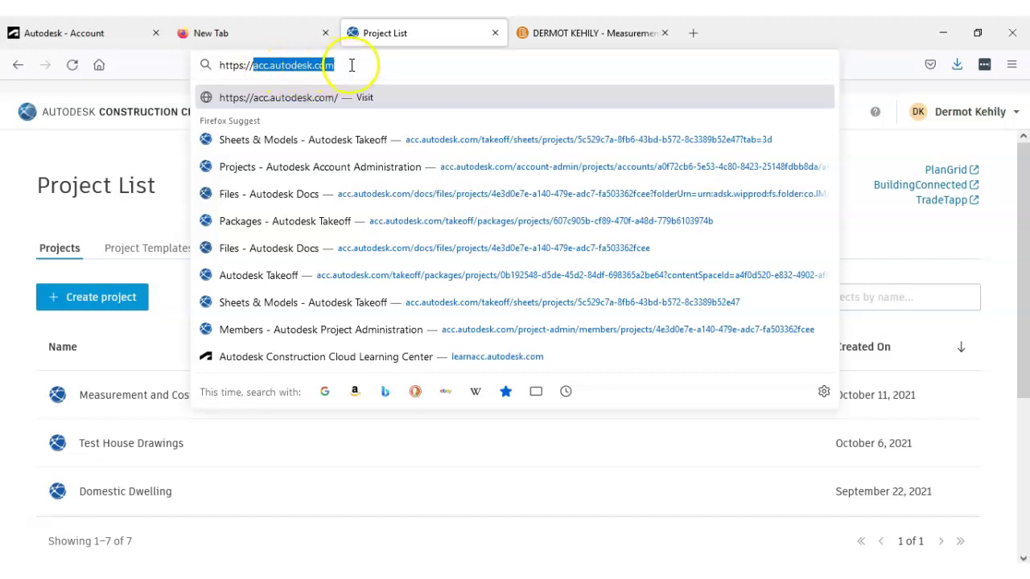
pyautogui.press('Return')
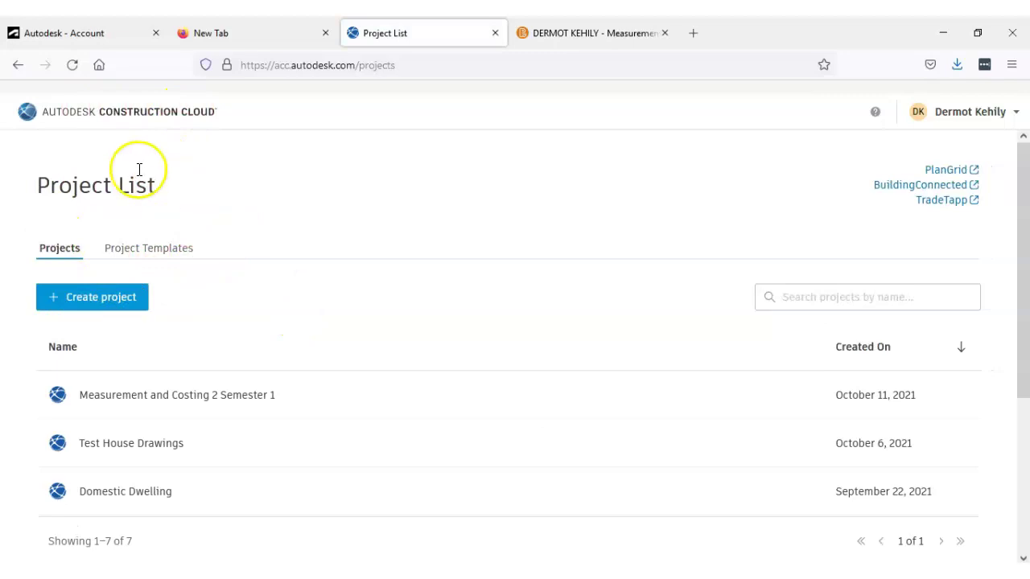
# Step: Look over the Project List page, its listed projects and its web address
pyautogui.click(44, 178)
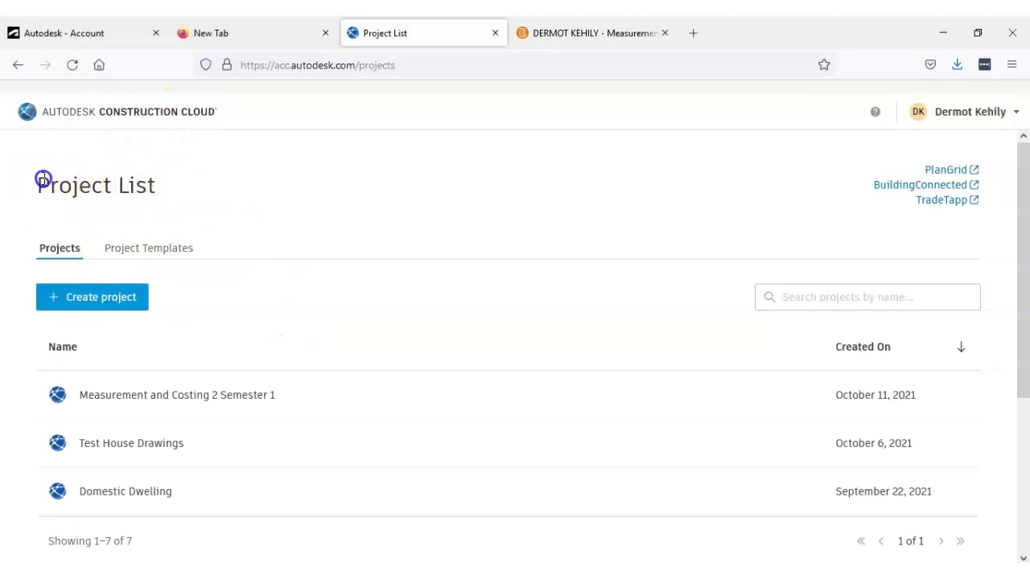
pyautogui.moveTo(43, 179); pyautogui.dragTo(148, 185)
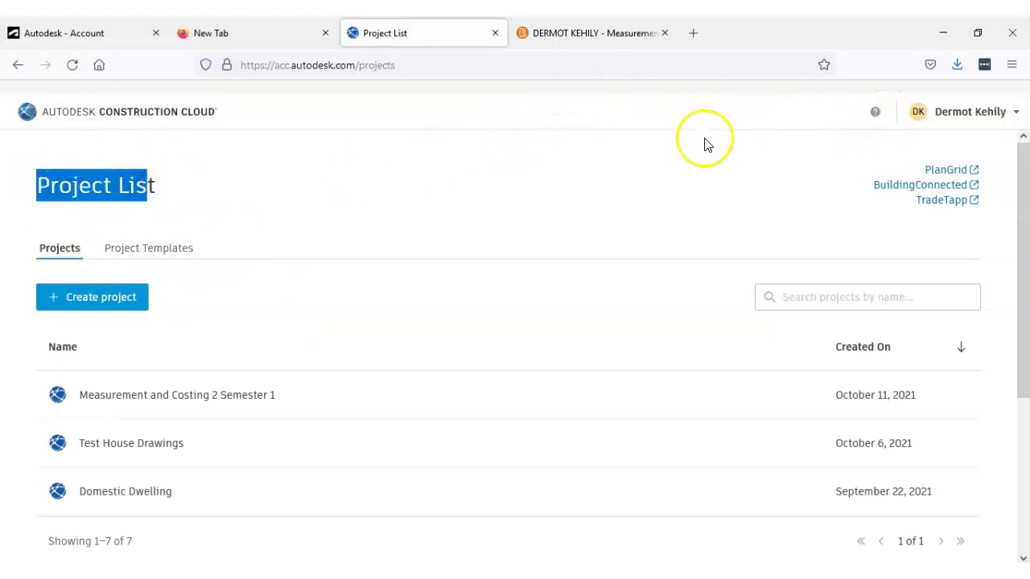
pyautogui.click(276, 118)
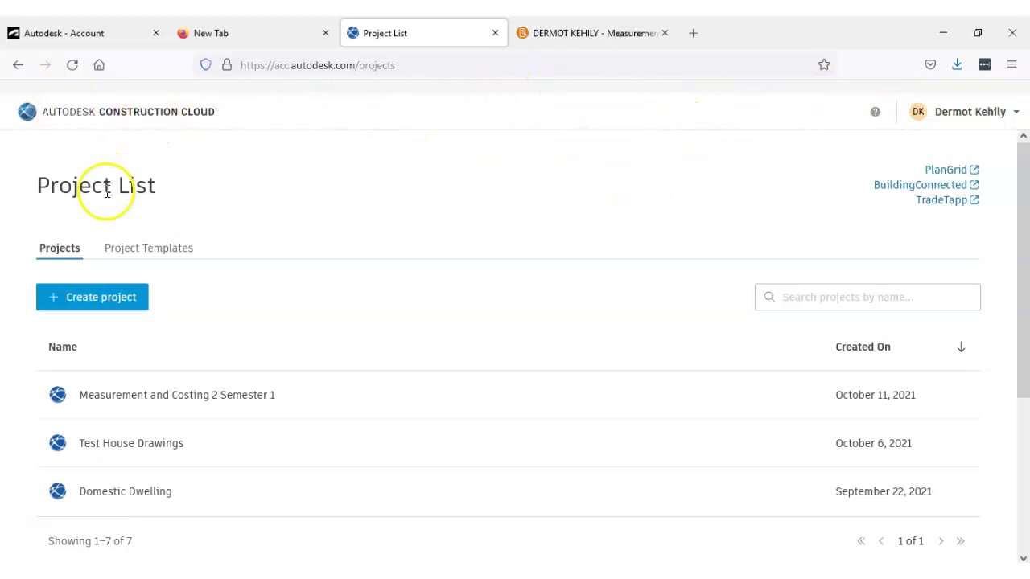
pyautogui.scroll(-3, 231, 252)
pyautogui.scroll(3, 234, 270)
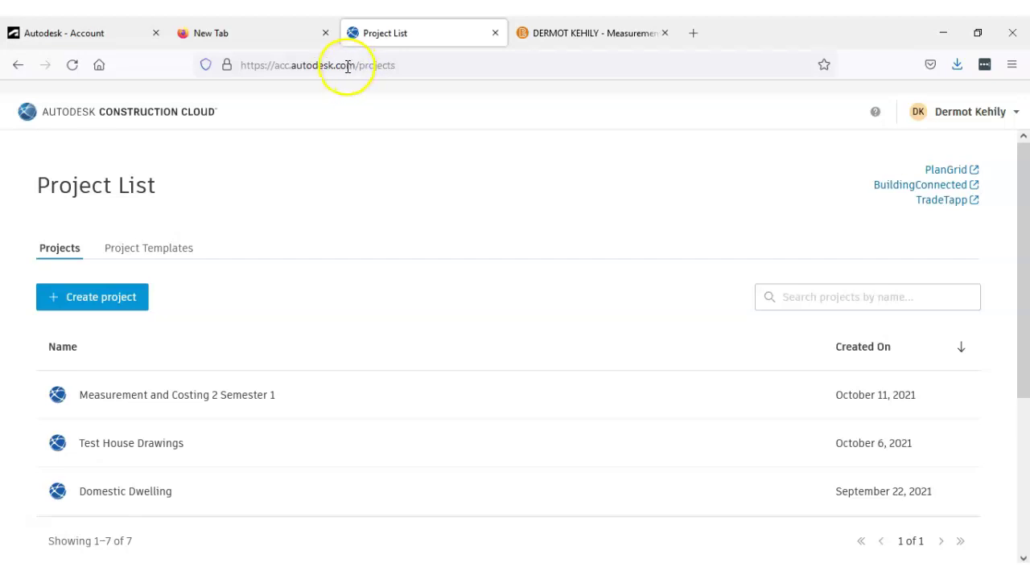
pyautogui.moveTo(392, 66); pyautogui.dragTo(276, 68)
pyautogui.click(418, 65)
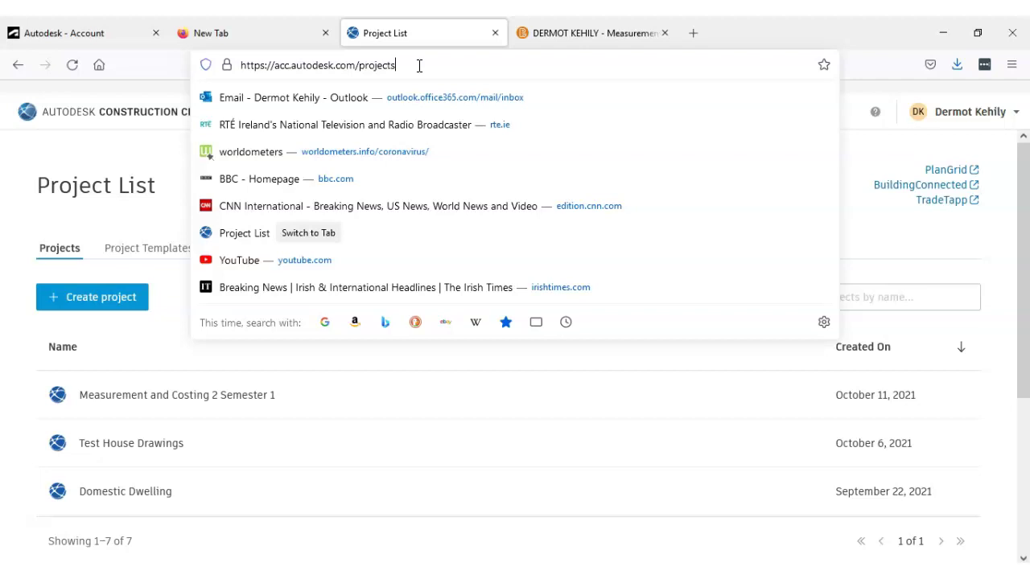
pyautogui.click(865, 69)
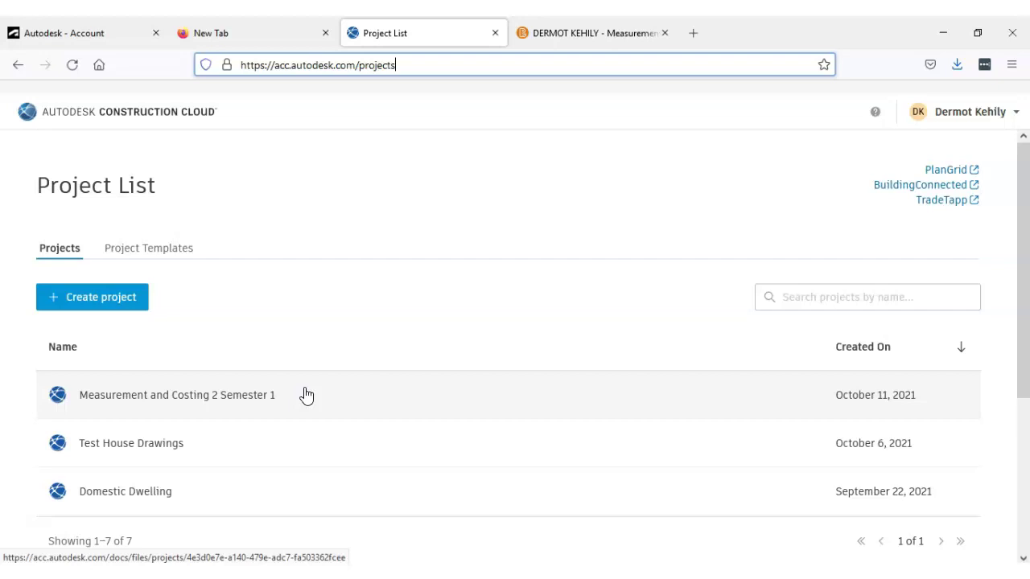
# Step: Switch to the Autodesk Account page and examine Takeoff's seat availability and assigned users
pyautogui.click(38, 32)
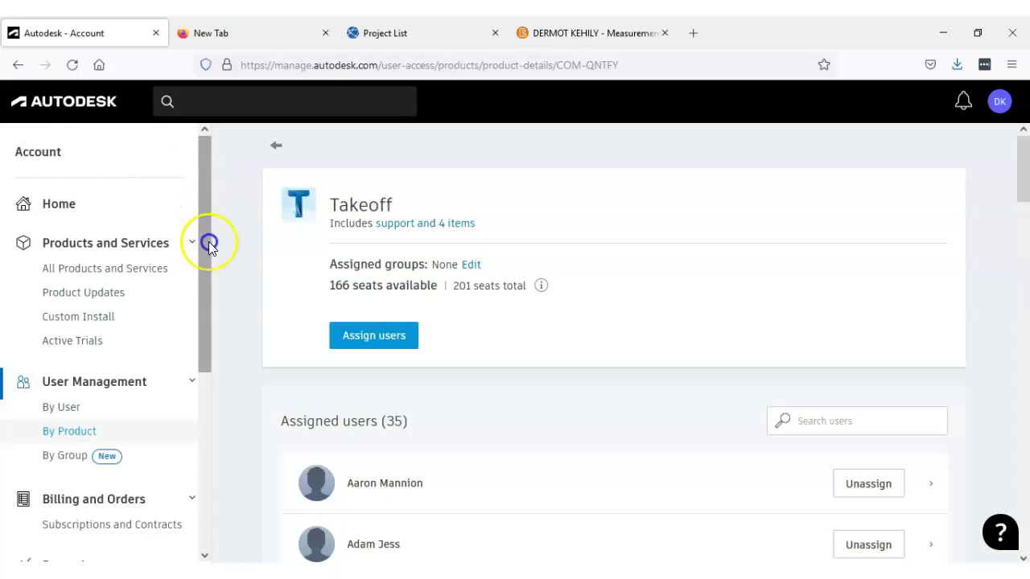
pyautogui.moveTo(207, 219); pyautogui.dragTo(210, 292)
pyautogui.scroll(-1, 344, 180)
pyautogui.scroll(1, 356, 201)
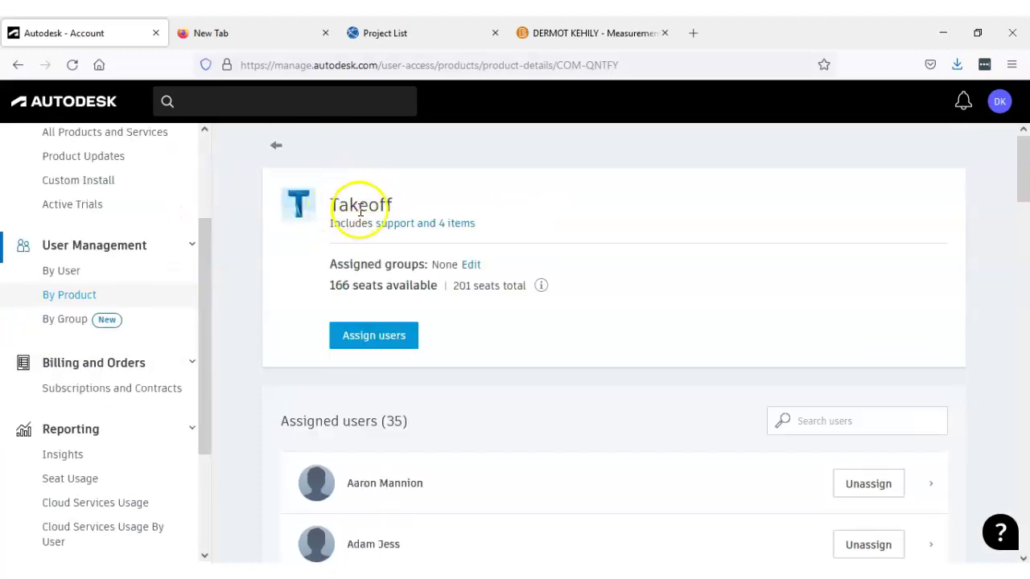
pyautogui.scroll(-7, 418, 324)
pyautogui.scroll(-10, 520, 343)
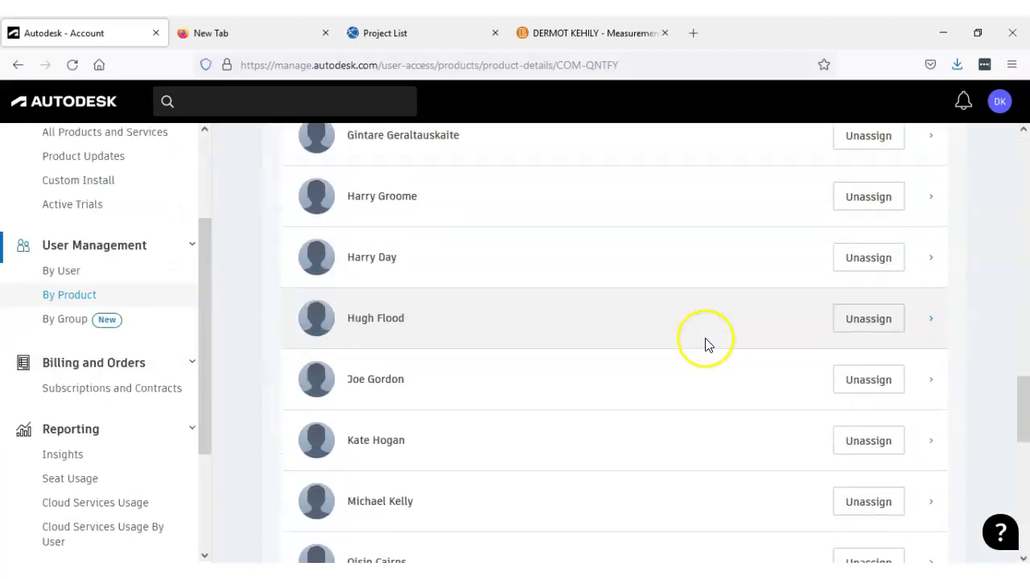
pyautogui.moveTo(1028, 415); pyautogui.dragTo(1002, 156)
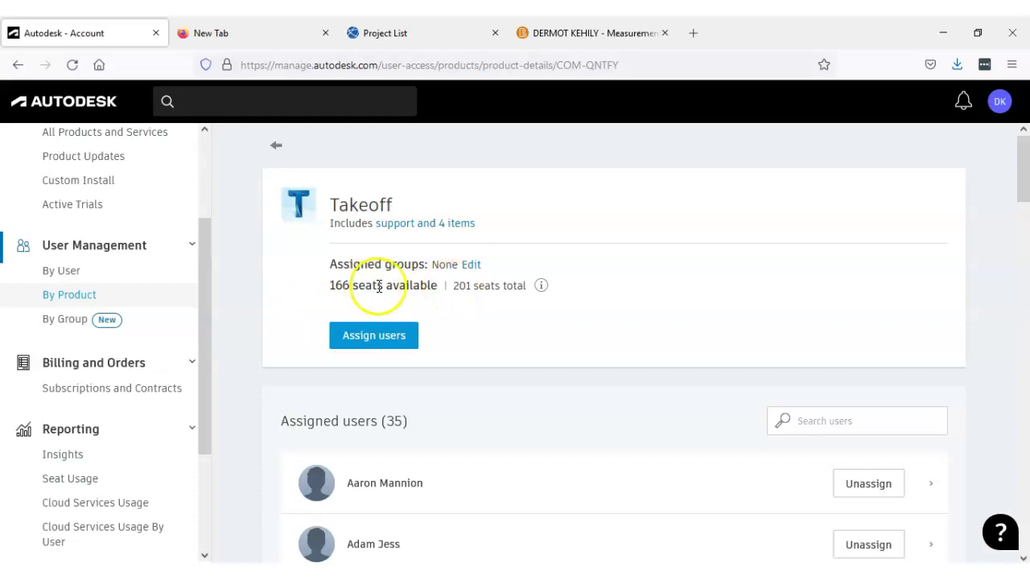
# Step: Return to the Construction Cloud project list and start a new project named MC 2 Semester 1 Tutorial
pyautogui.click(426, 37)
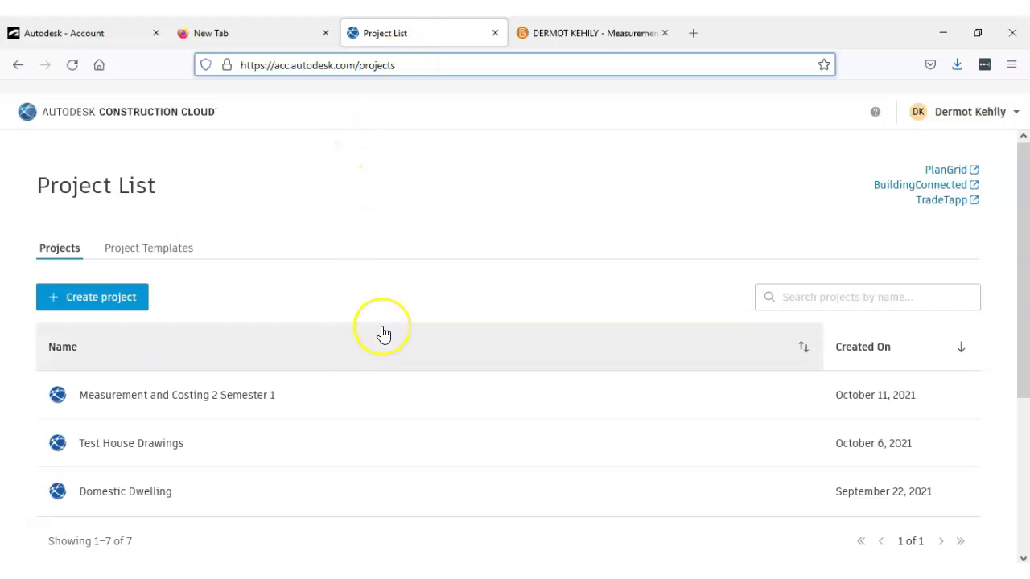
pyautogui.scroll(-3, 384, 333)
pyautogui.scroll(3, 379, 333)
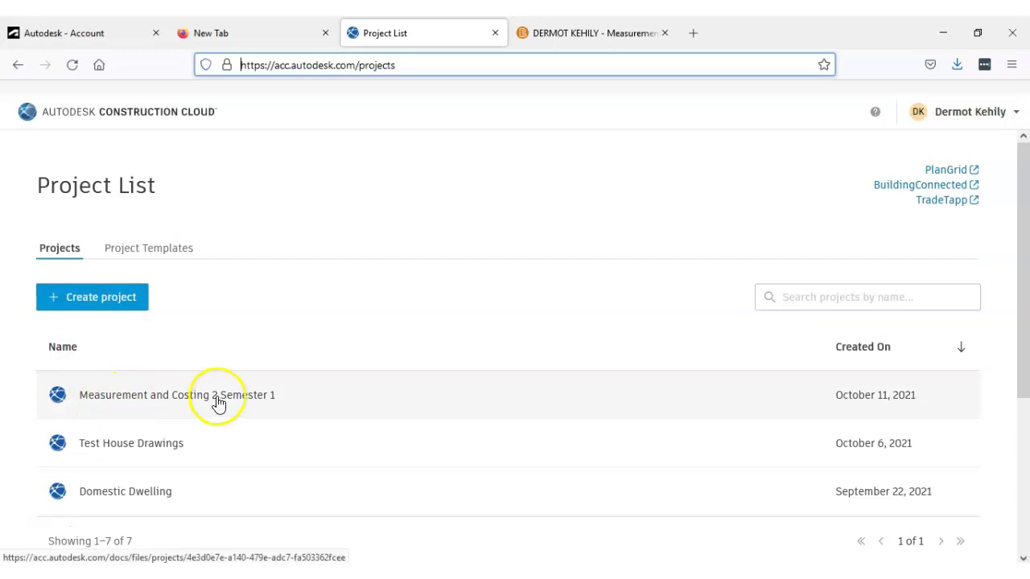
pyautogui.click(106, 297)
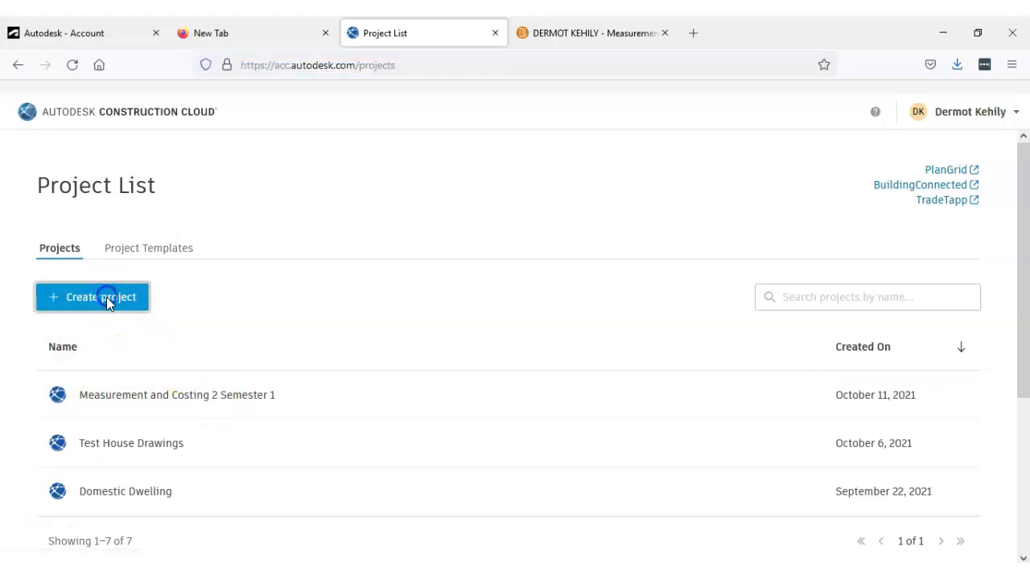
pyautogui.write('Meas')
pyautogui.press('BackSpace')
pyautogui.press('BackSpace')
pyautogui.press('BackSpace')
pyautogui.write('C 2')
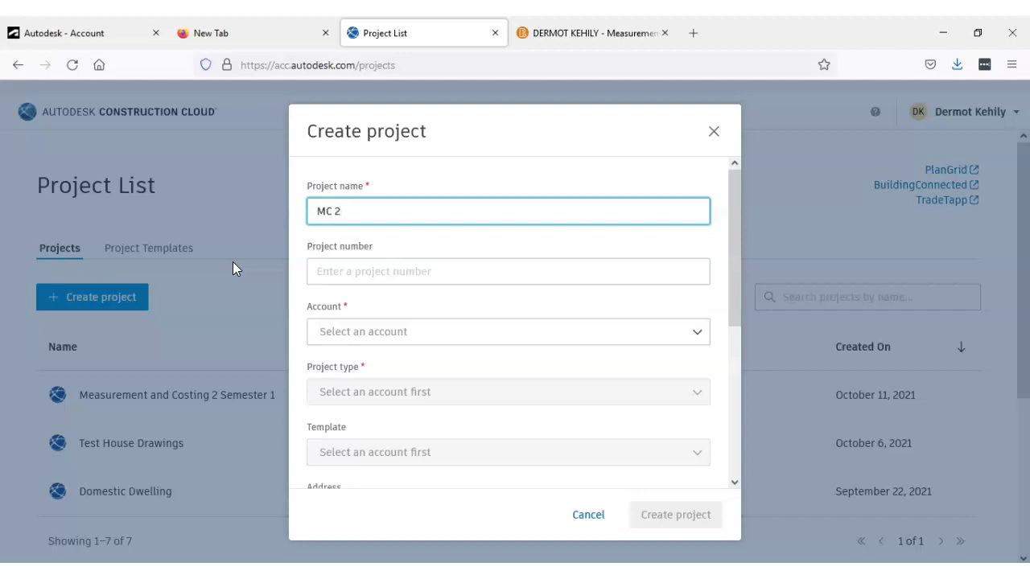
pyautogui.write(' Semester 1 Tutorial')
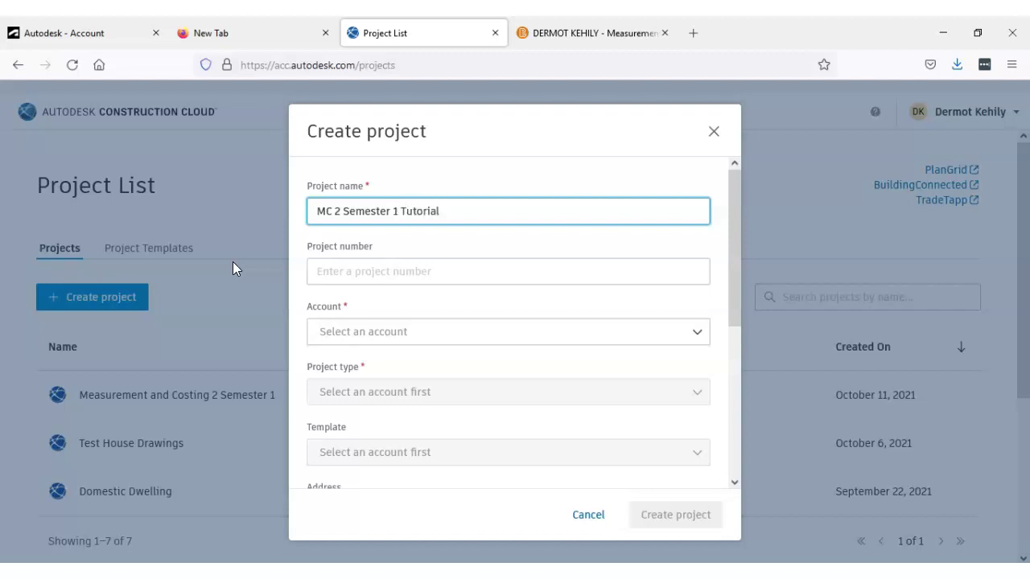
# Step: Assign the new project to the TU Dublin account and set its project type to Single-Family Housing
pyautogui.click(381, 272)
pyautogui.click(367, 331)
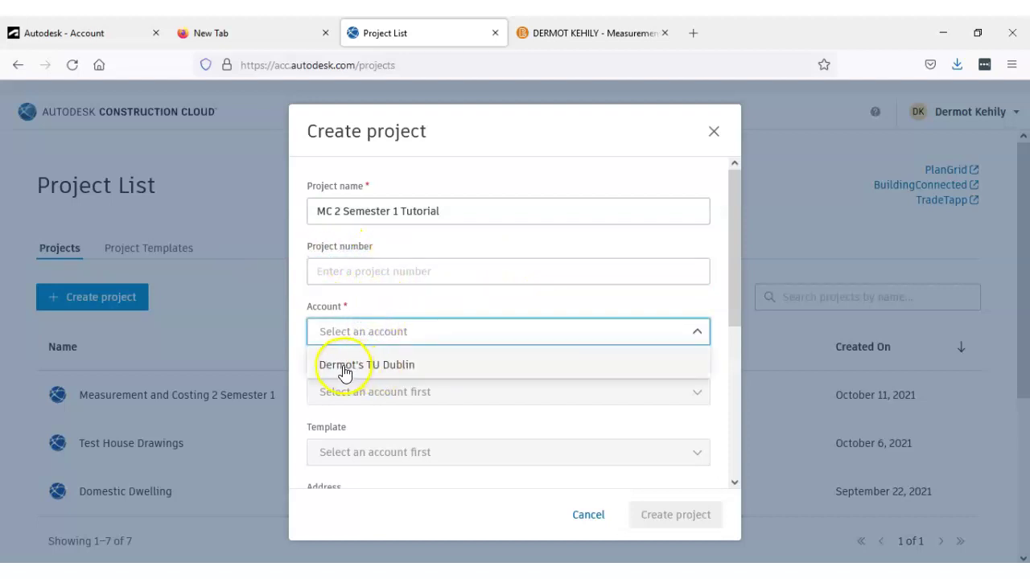
pyautogui.click(369, 367)
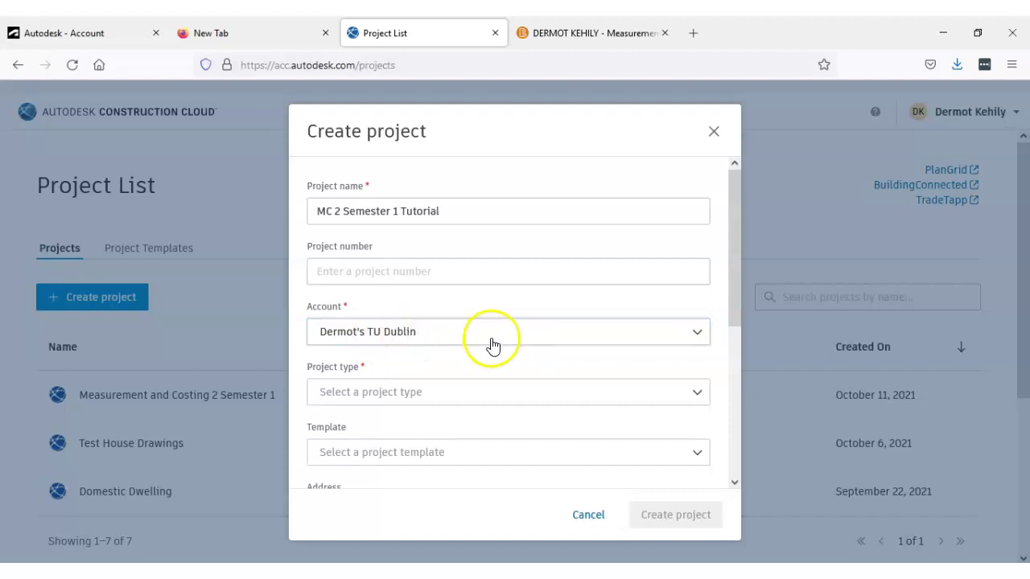
pyautogui.click(405, 392)
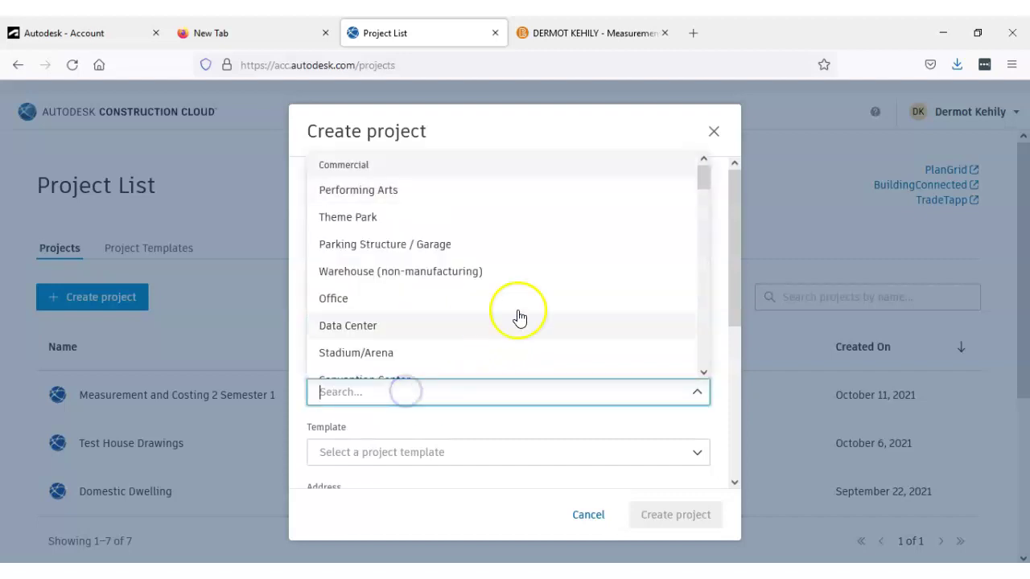
pyautogui.moveTo(701, 178); pyautogui.dragTo(709, 291)
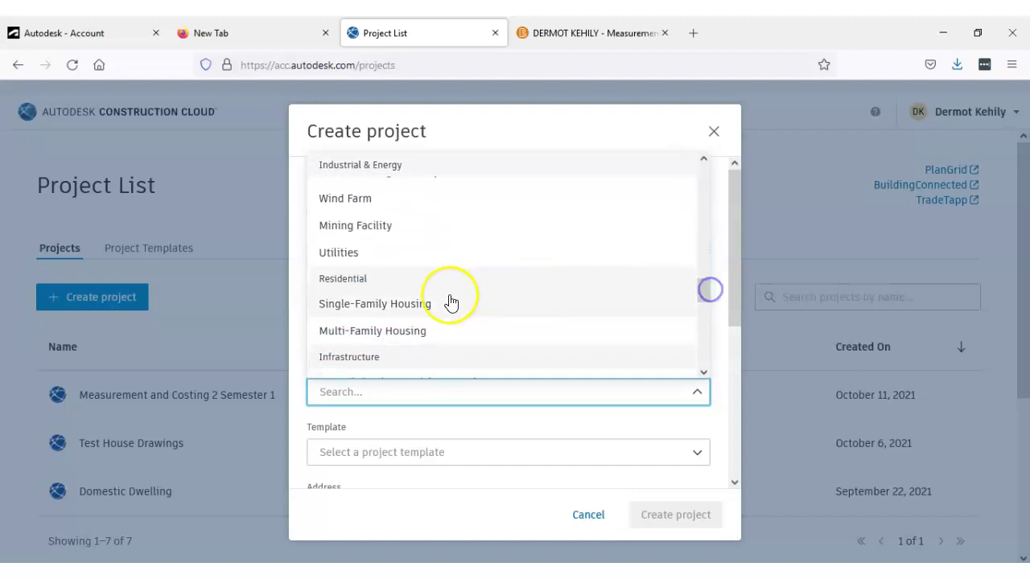
pyautogui.click(378, 310)
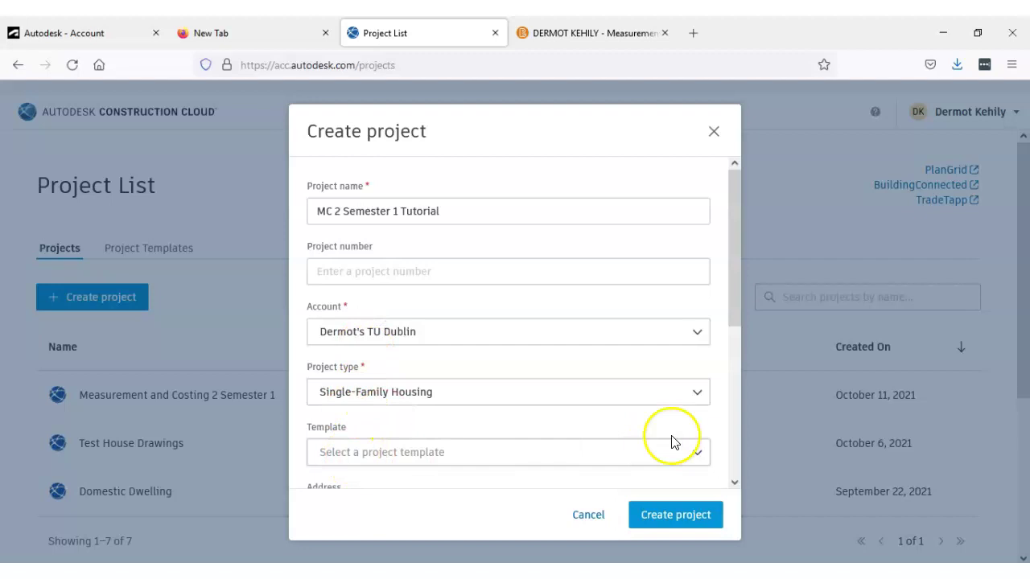
# Step: Set the project value currency to EUR and create the project
pyautogui.moveTo(733, 311); pyautogui.dragTo(733, 448)
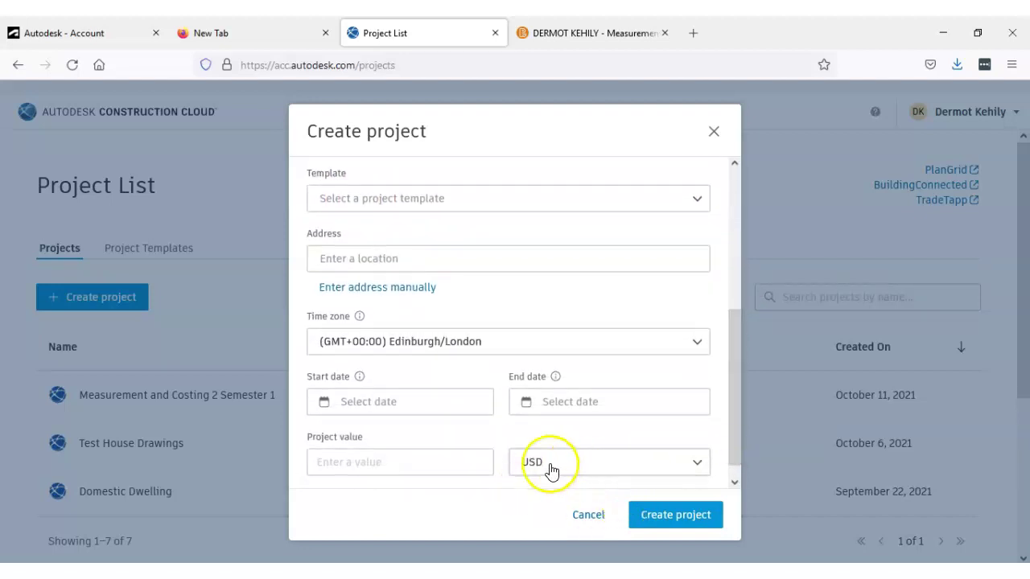
pyautogui.click(566, 466)
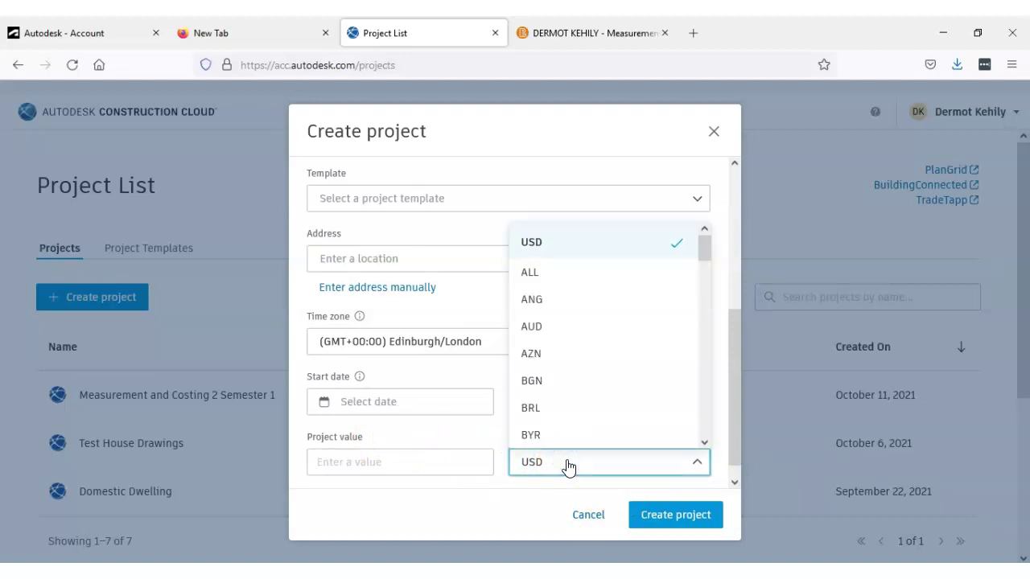
pyautogui.moveTo(702, 238); pyautogui.dragTo(749, 295)
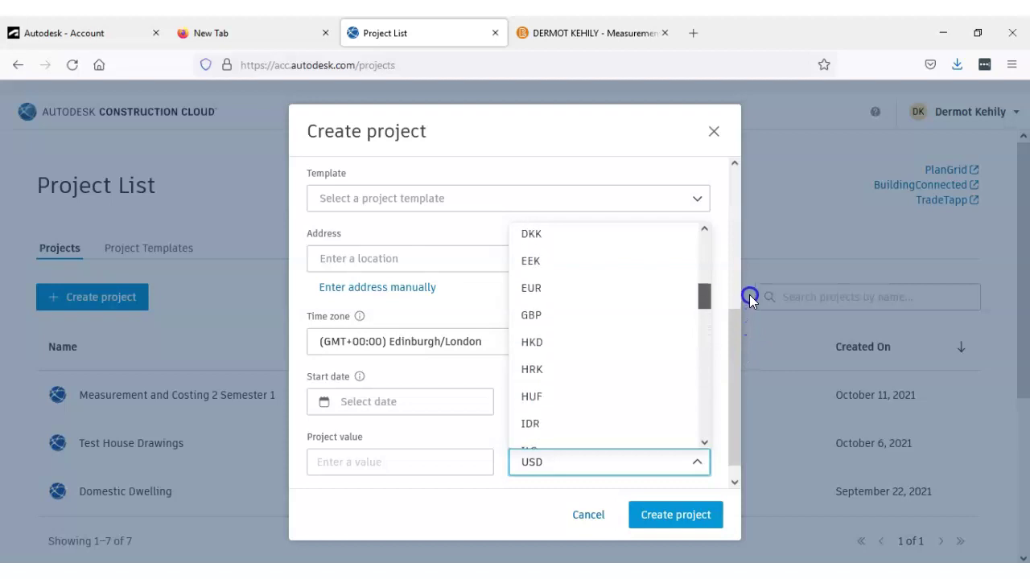
pyautogui.click(672, 288)
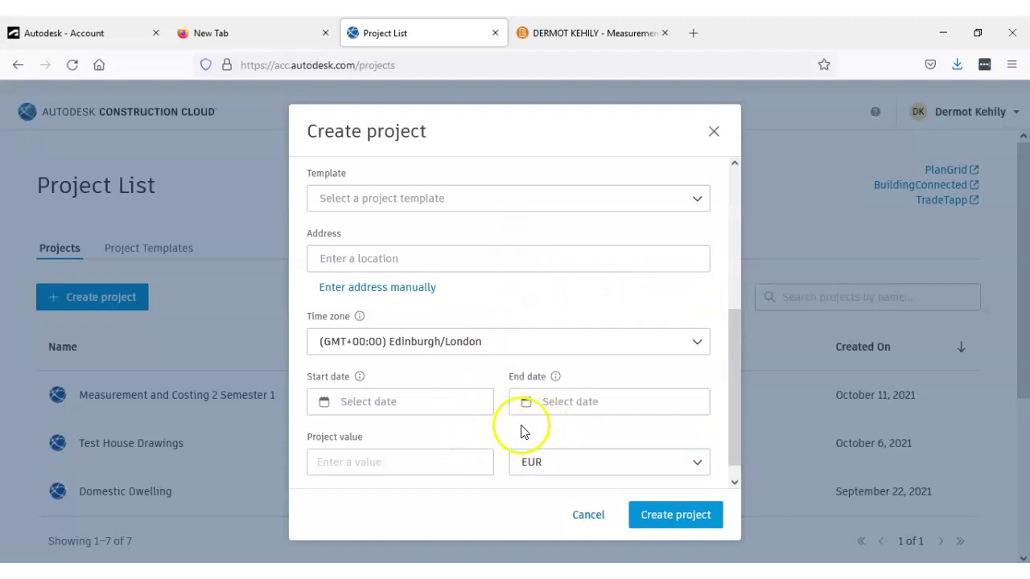
pyautogui.click(659, 518)
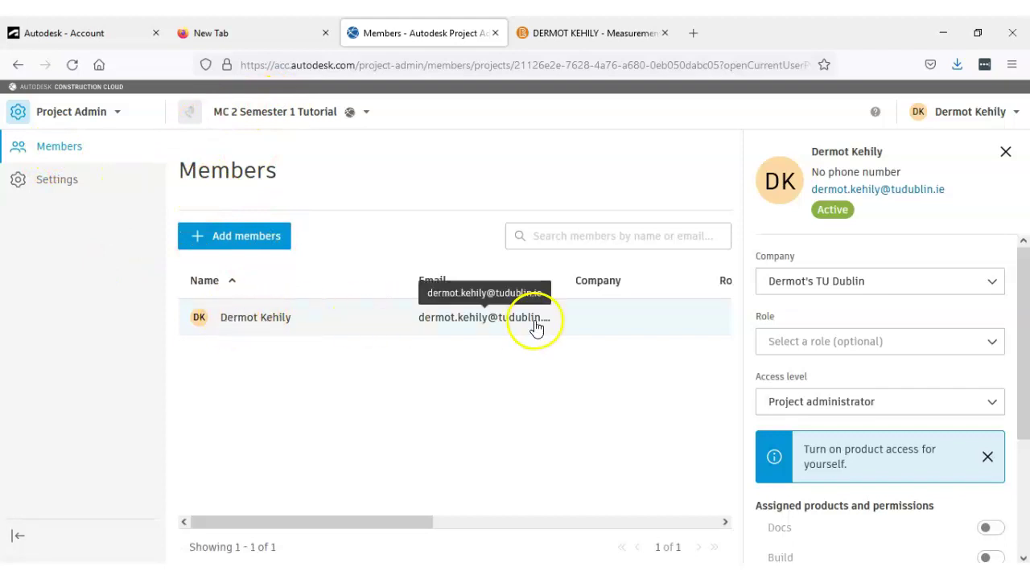
# Step: Check the project administrator's assigned products and the project's available modules, and return to the Project Admin member list
pyautogui.moveTo(1025, 314); pyautogui.dragTo(1026, 441)
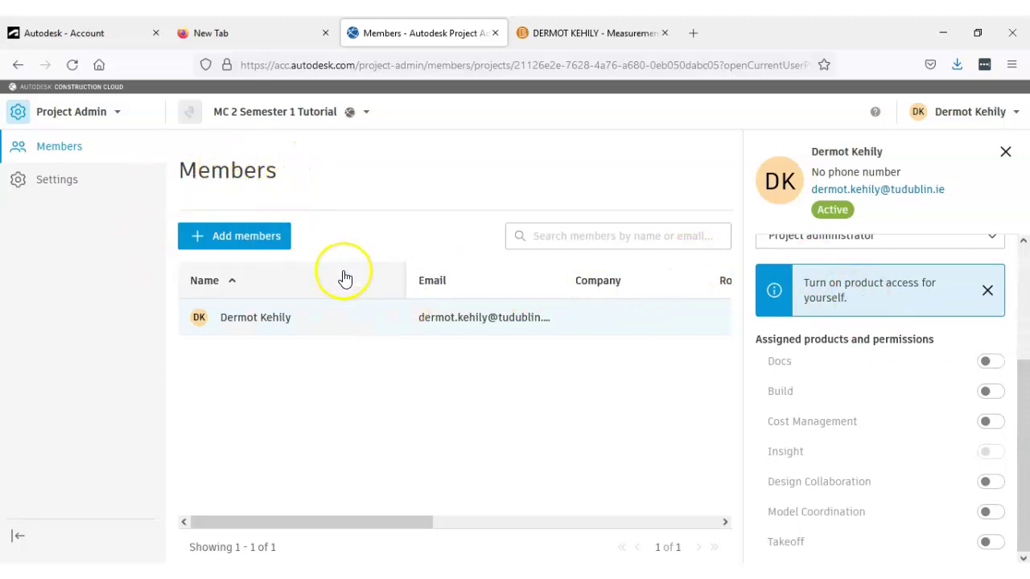
pyautogui.click(117, 114)
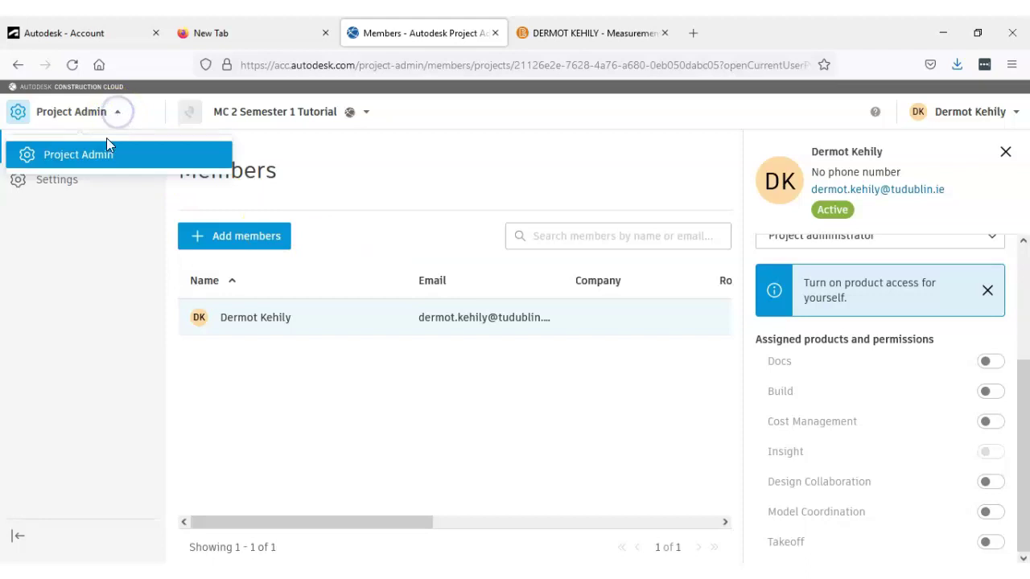
pyautogui.click(69, 155)
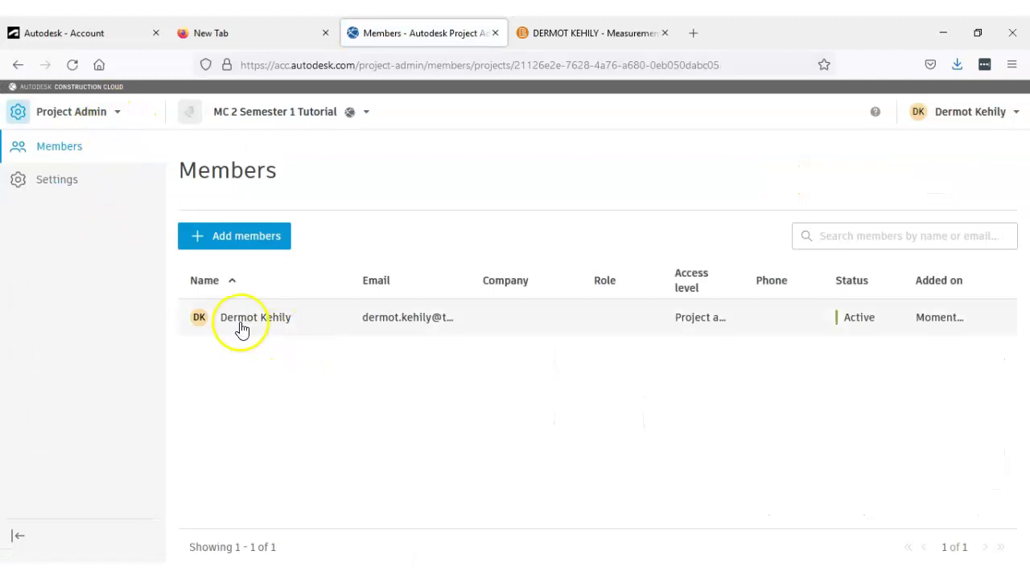
# Step: Assign the Estimator role to the project administrator listed in the Members table
pyautogui.click(620, 327)
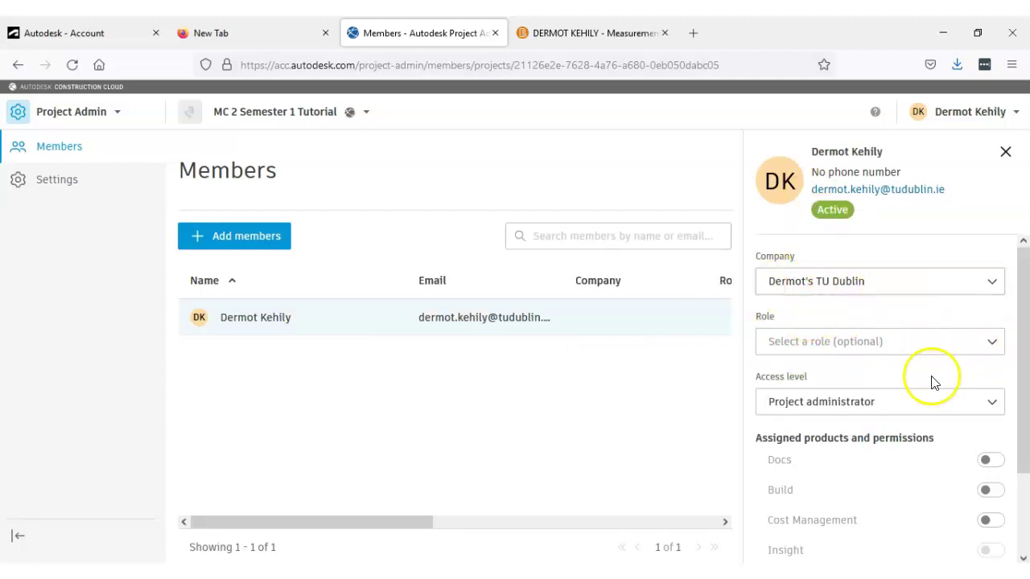
pyautogui.click(867, 339)
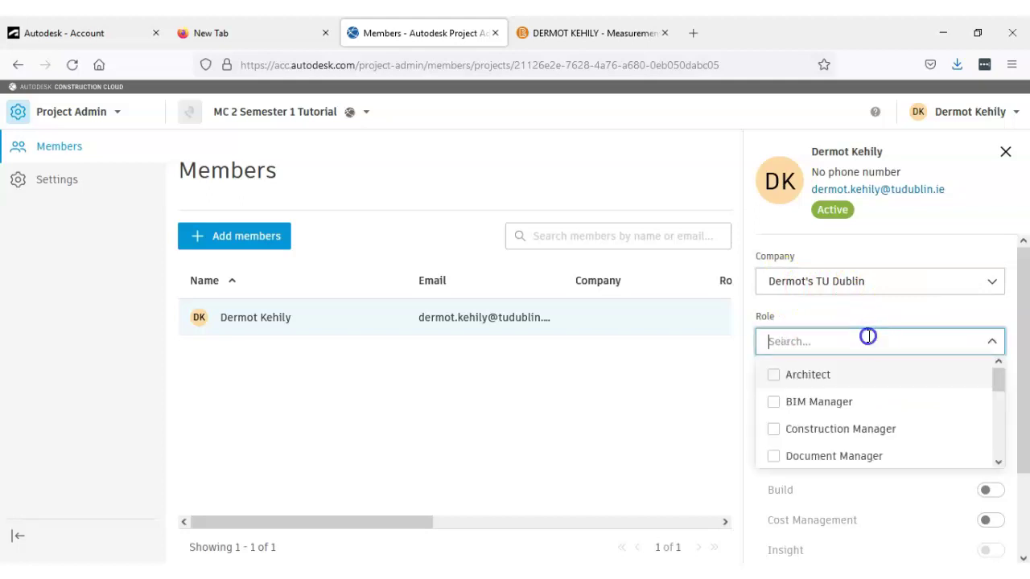
pyautogui.moveTo(1003, 388); pyautogui.dragTo(1003, 414)
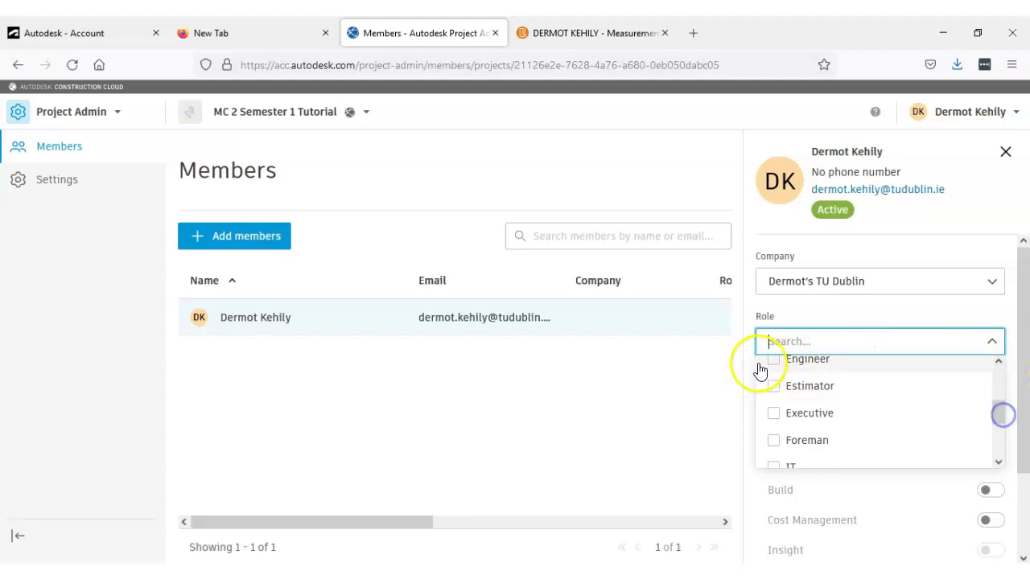
pyautogui.click(774, 388)
pyautogui.moveTo(1023, 381); pyautogui.dragTo(1026, 469)
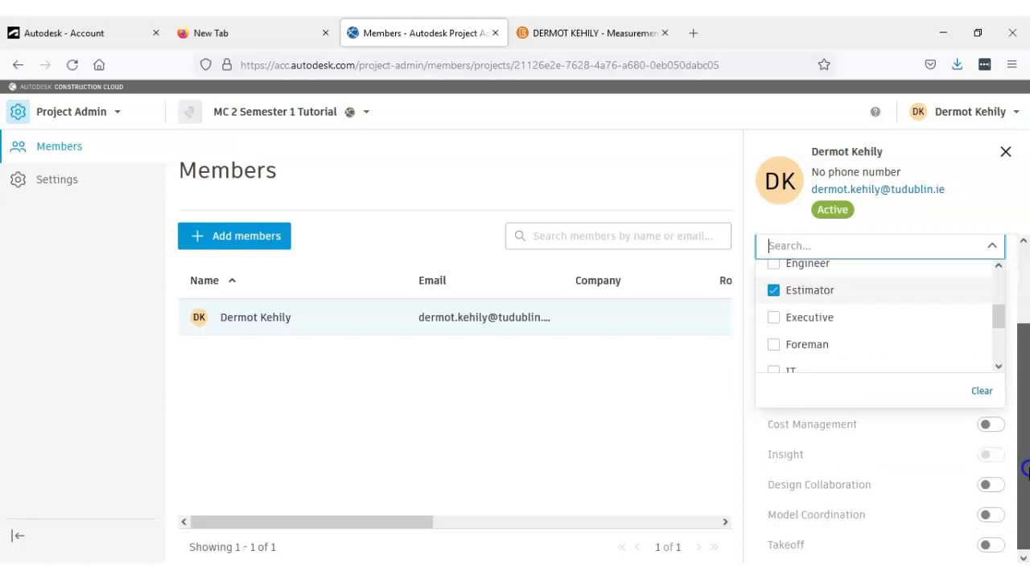
pyautogui.click(943, 425)
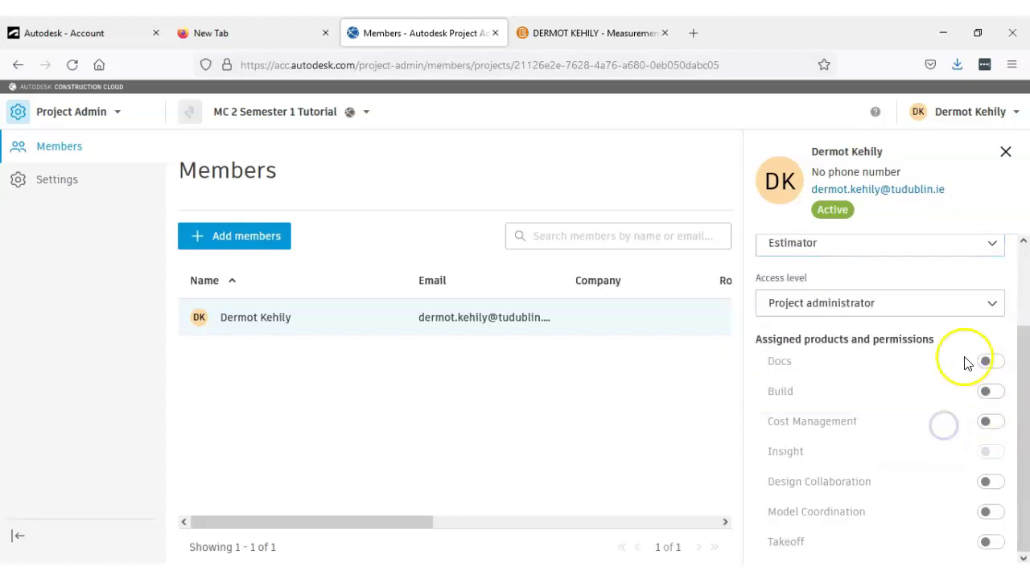
# Step: Turn on Takeoff and Docs access for the selected member under the assigned products and permissions
pyautogui.moveTo(1024, 339); pyautogui.dragTo(1026, 375)
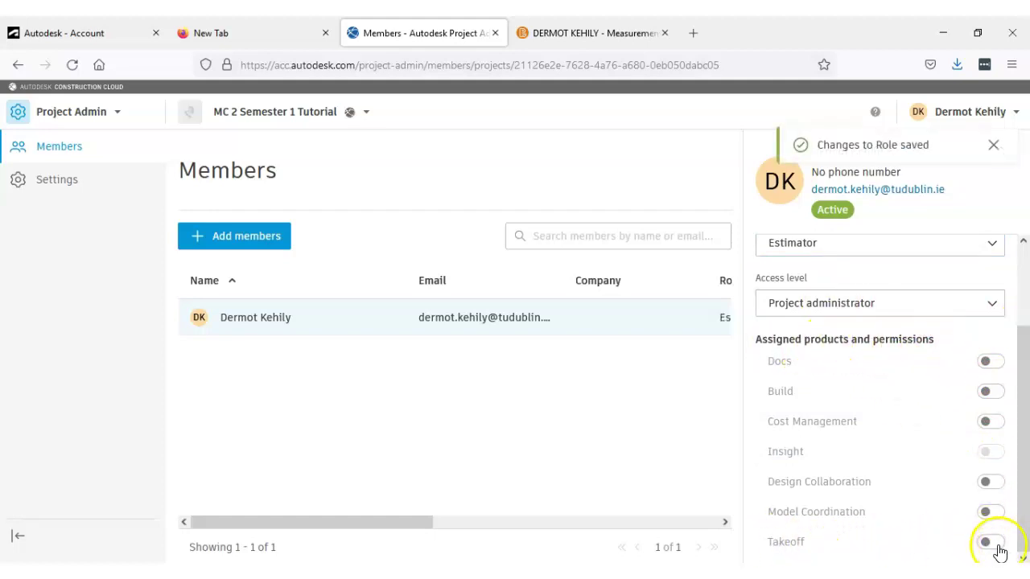
pyautogui.click(992, 542)
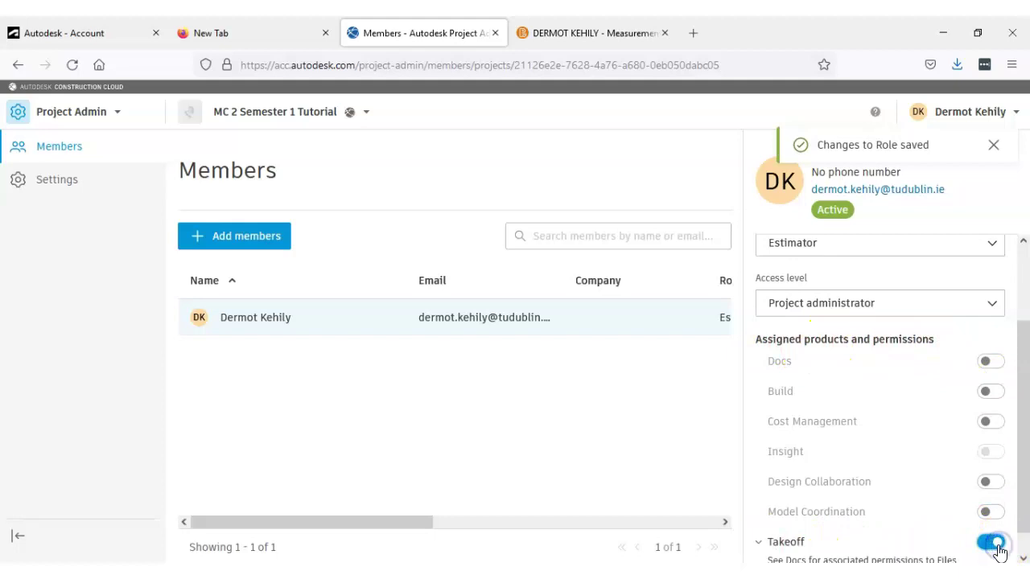
pyautogui.click(996, 364)
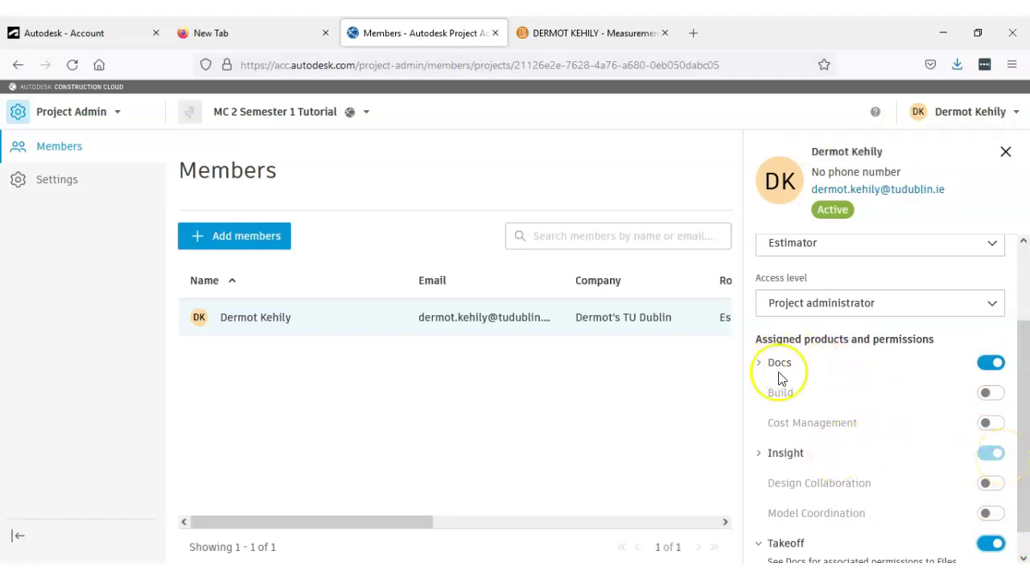
pyautogui.click(985, 544)
pyautogui.click(991, 544)
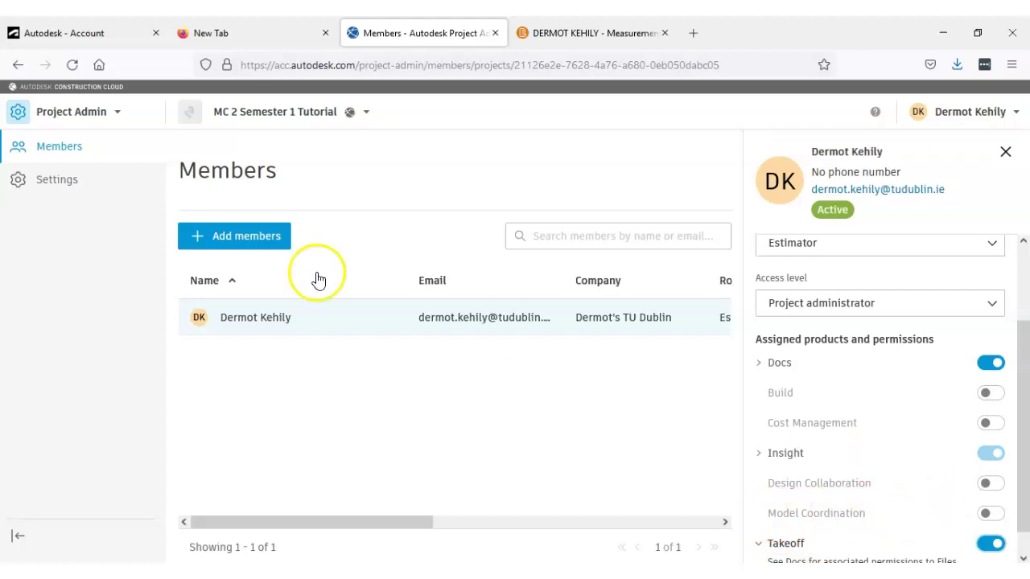
# Step: Reload the project page to refresh its available modules and open the Takeoff module's home page
pyautogui.click(94, 113)
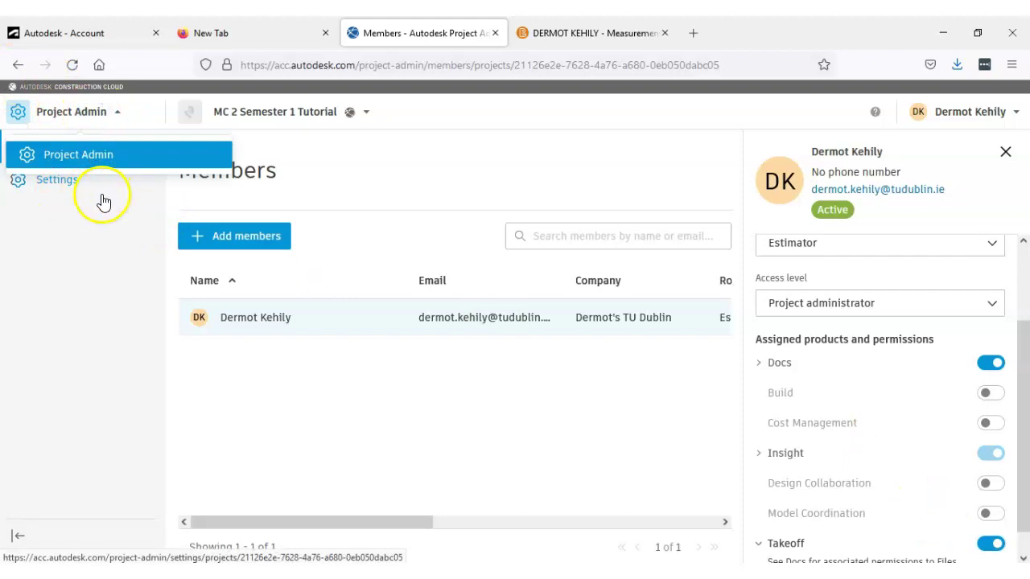
pyautogui.click(74, 65)
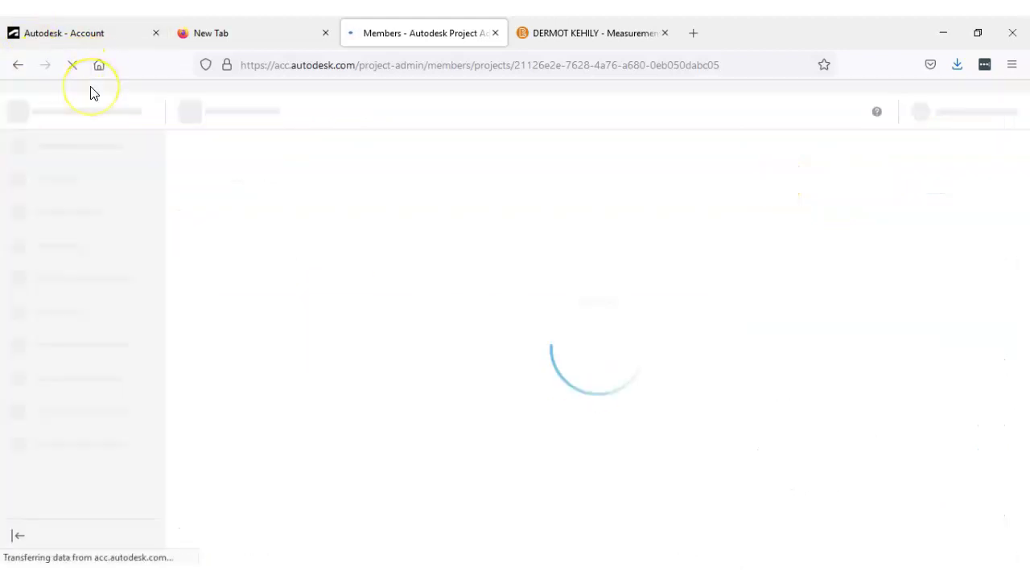
pyautogui.click(111, 116)
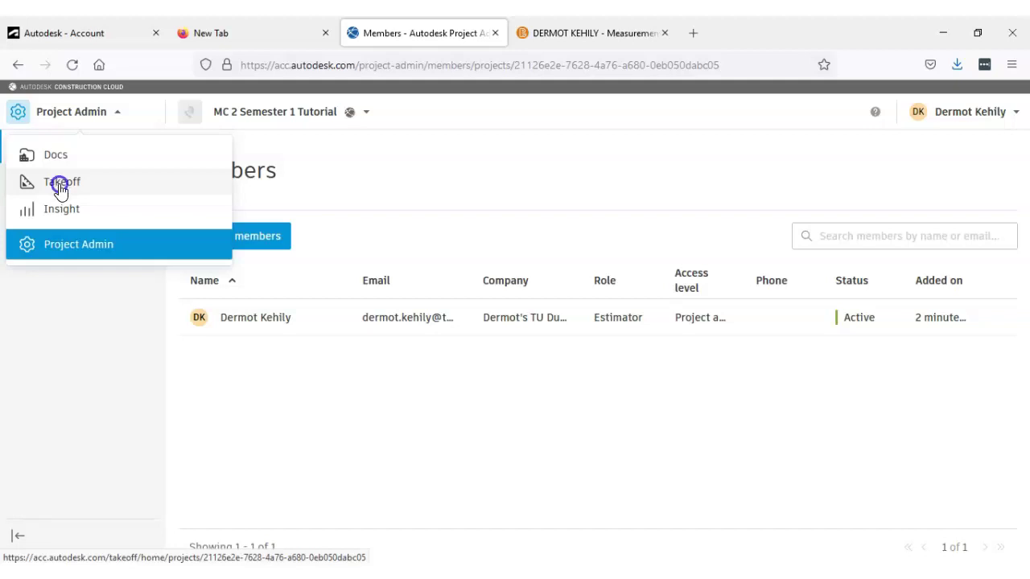
pyautogui.click(60, 184)
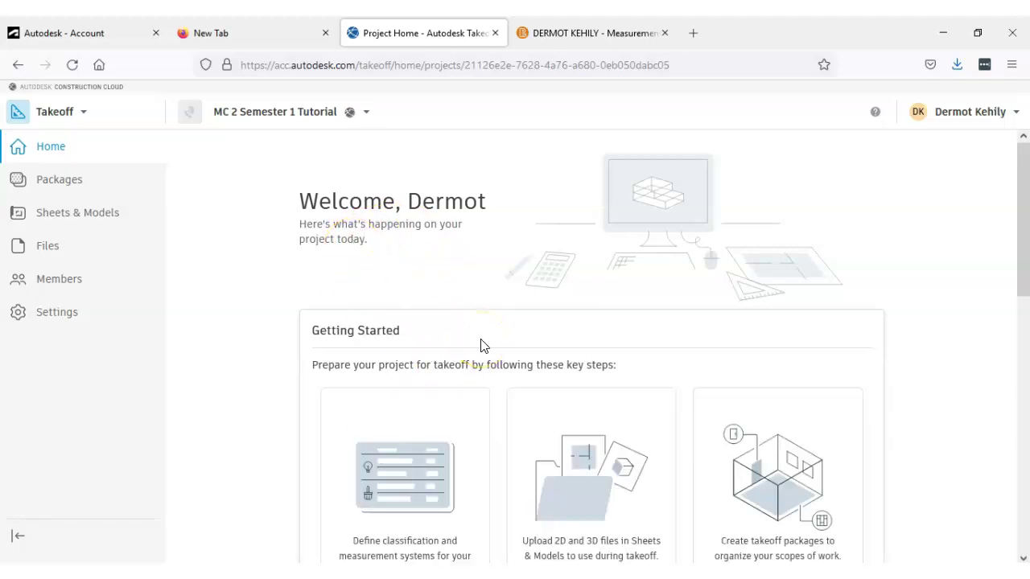
pyautogui.scroll(-4, 482, 346)
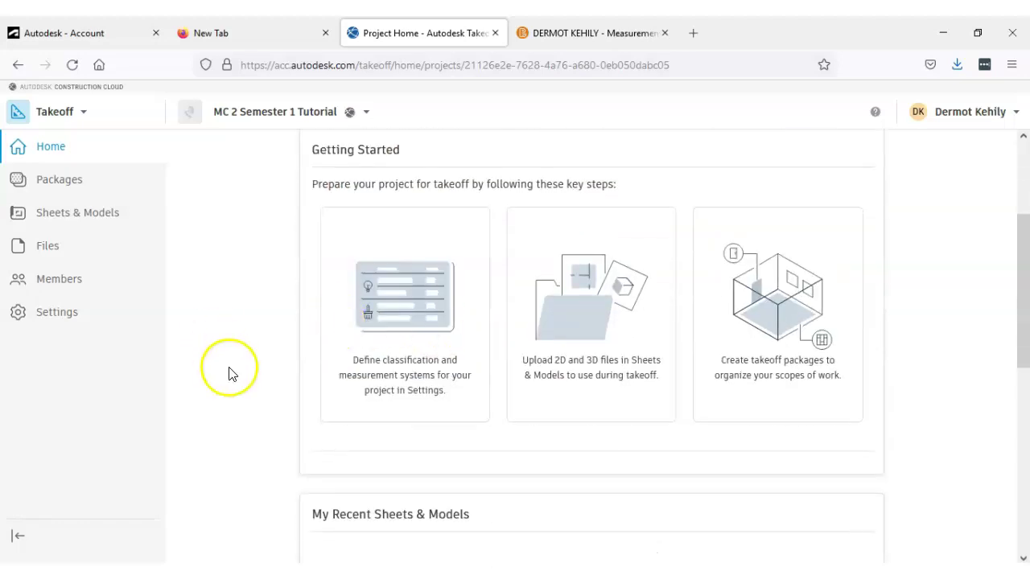
pyautogui.scroll(4, 402, 348)
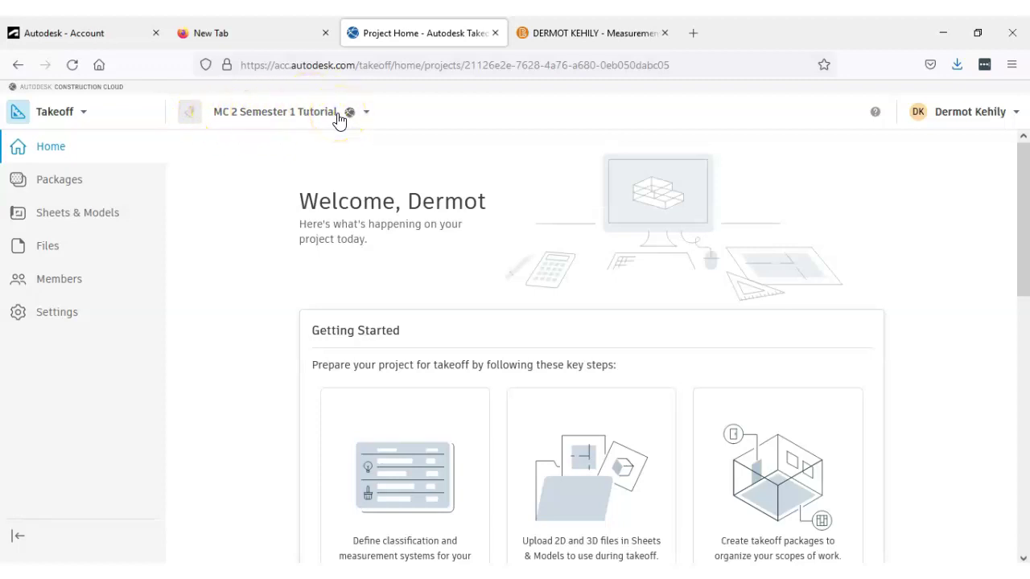
# Step: Return to Project Admin and review the member's role and product access, including the Takeoff permission
pyautogui.click(67, 115)
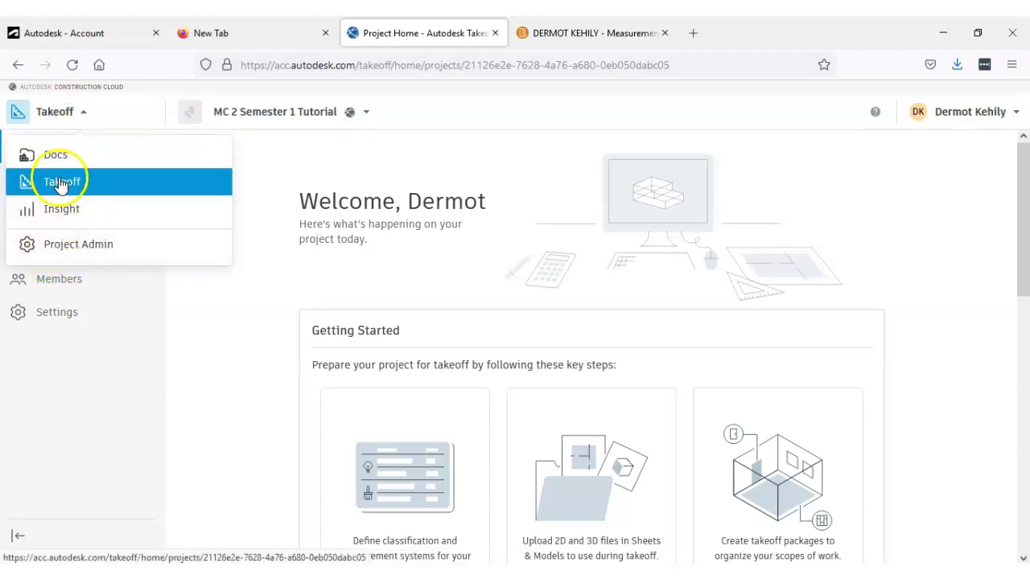
pyautogui.click(52, 249)
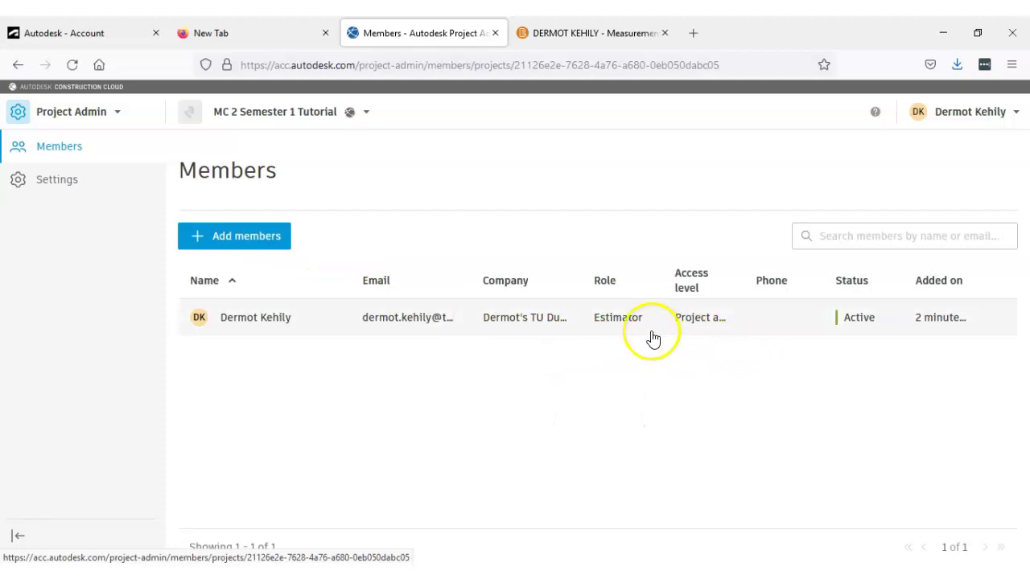
pyautogui.click(519, 328)
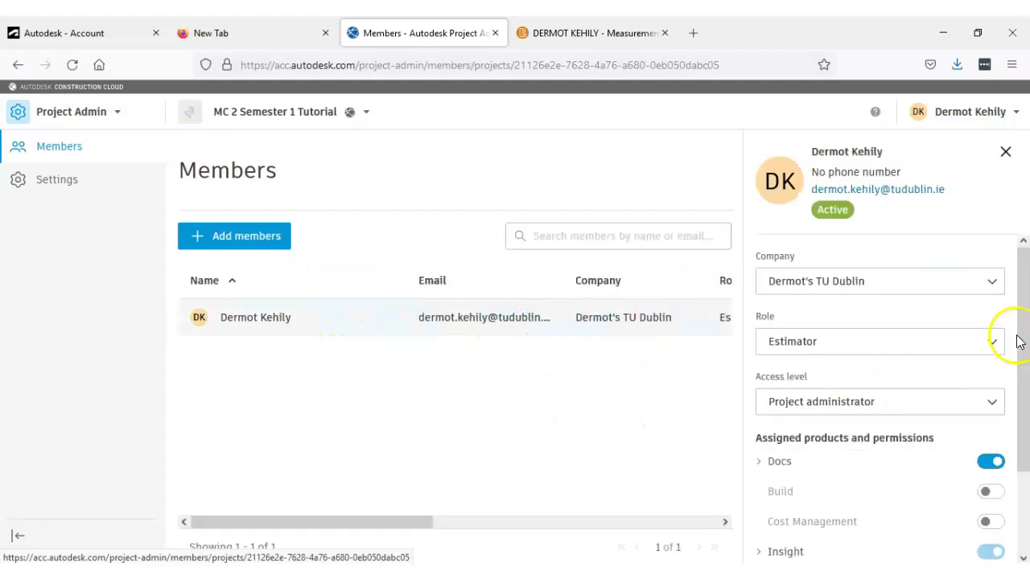
pyautogui.scroll(-2, 1019, 334)
pyautogui.click(989, 540)
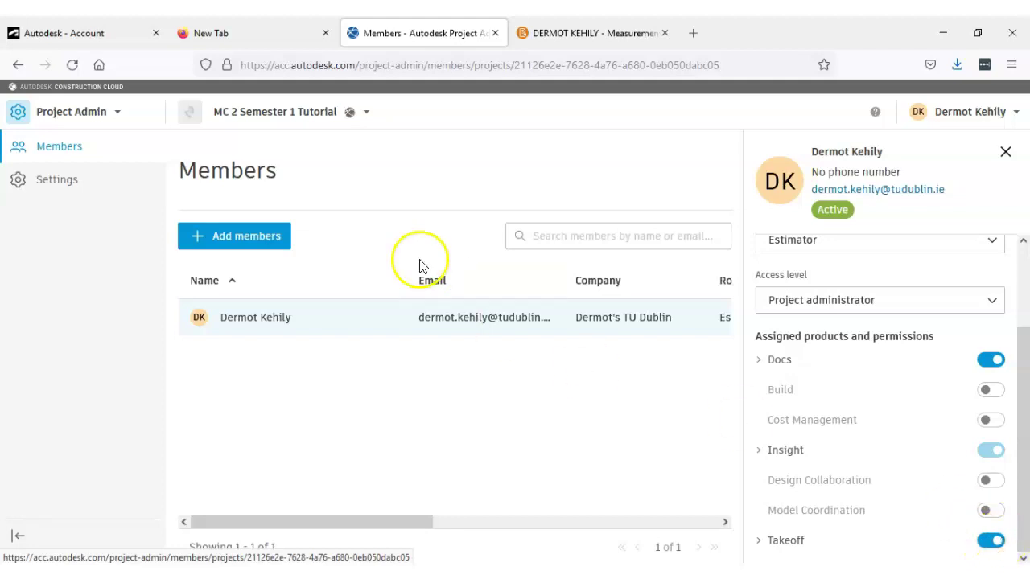
# Step: Switch back to Takeoff and examine the Getting Started steps and recent sheets section on its home page
pyautogui.click(114, 115)
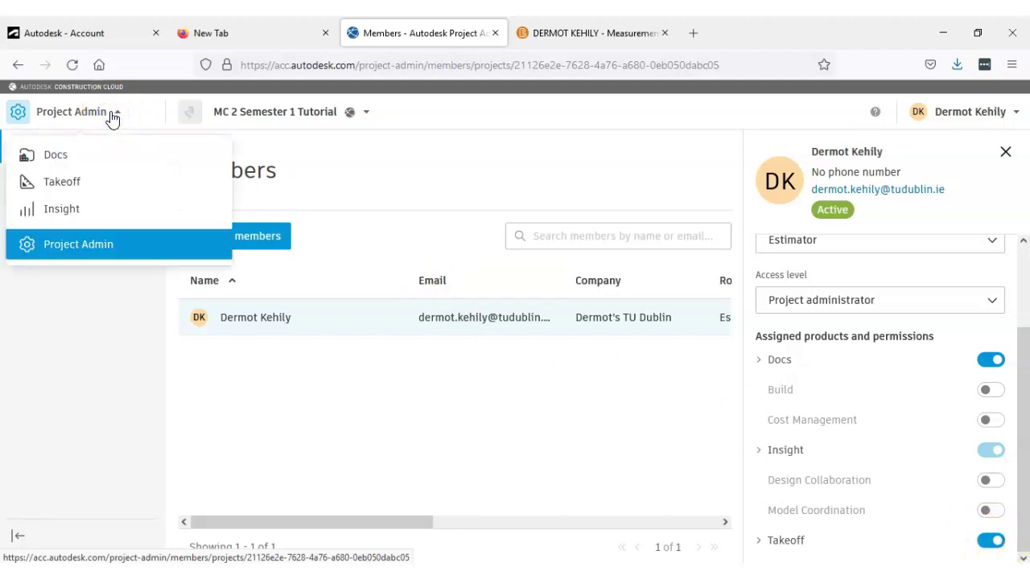
pyautogui.click(69, 185)
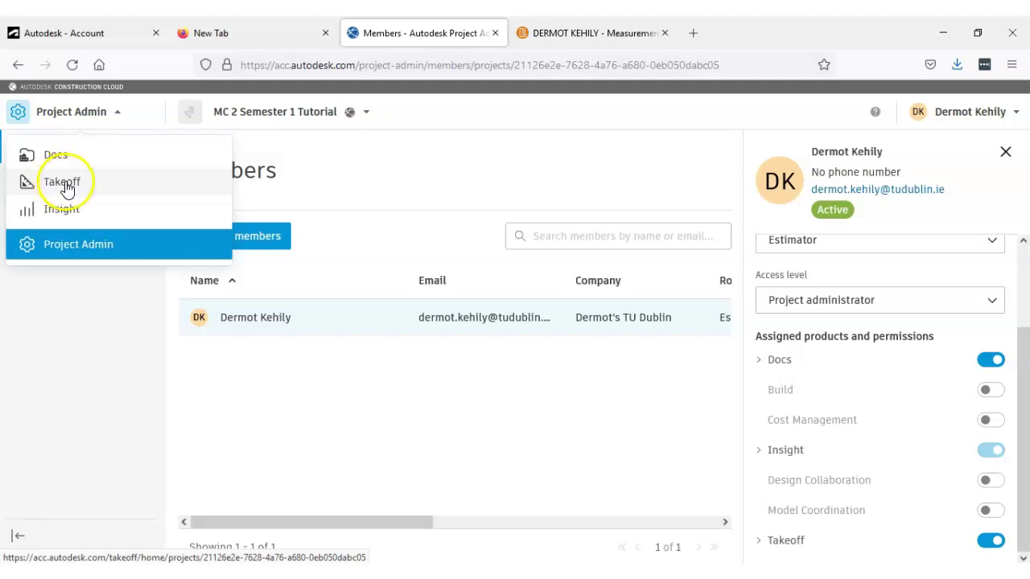
pyautogui.click(68, 186)
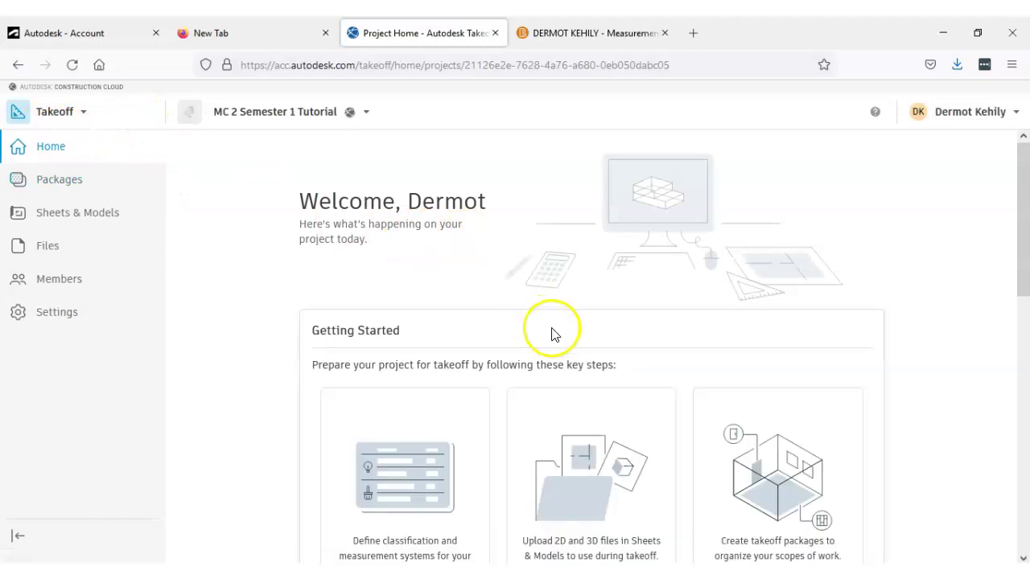
pyautogui.scroll(-3, 543, 299)
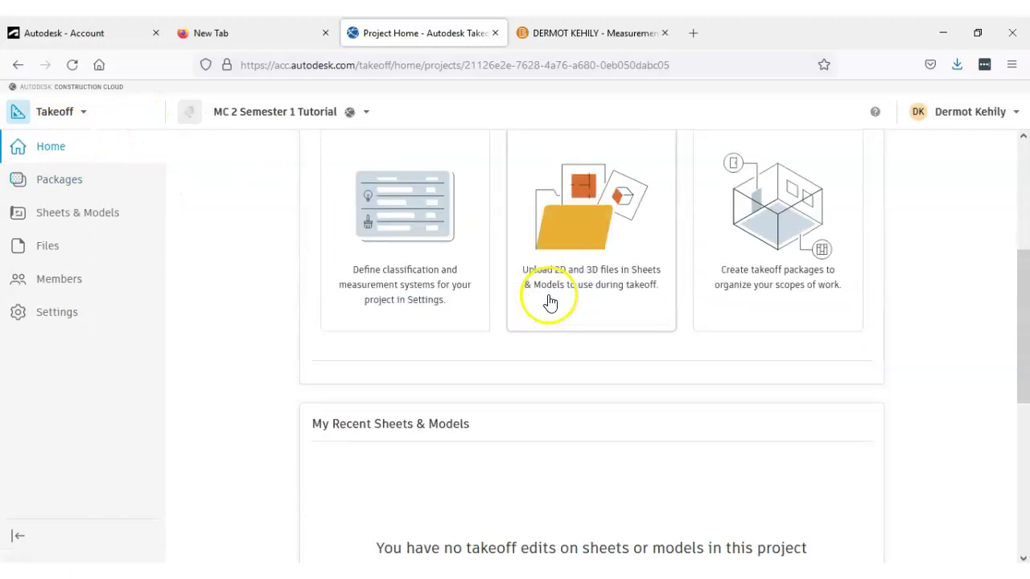
pyautogui.scroll(3, 550, 302)
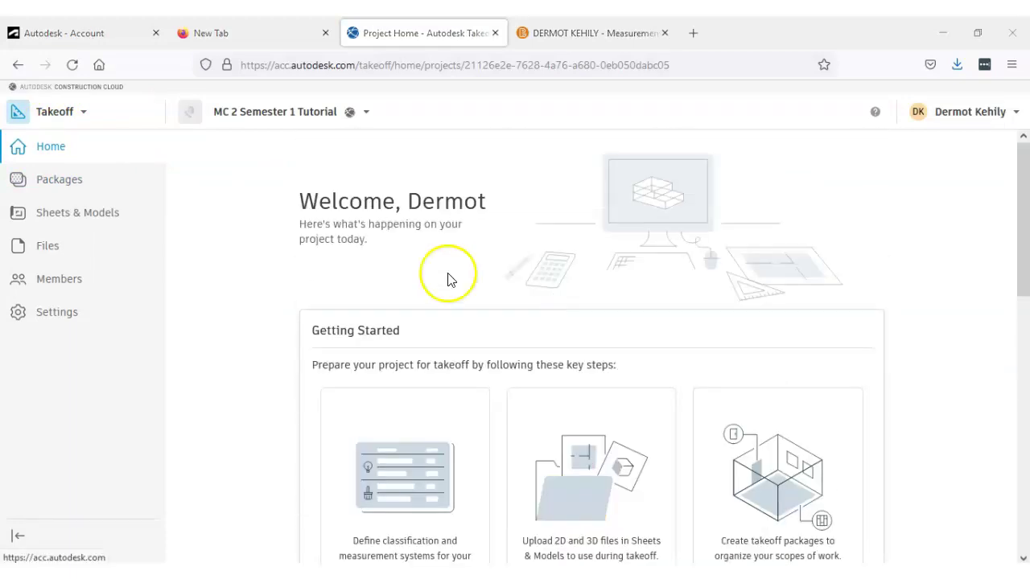
pyautogui.scroll(-3, 429, 322)
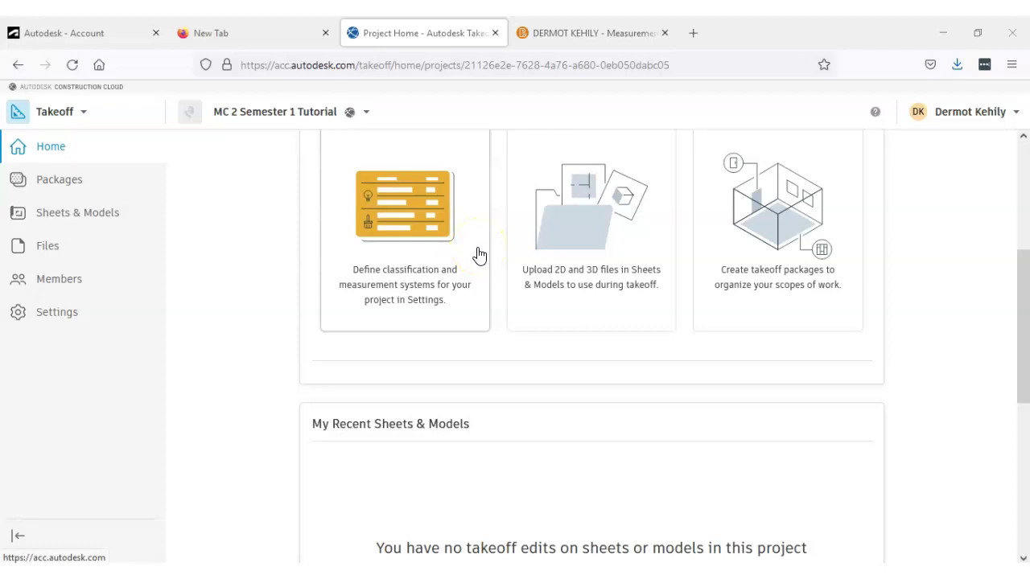
pyautogui.scroll(2, 478, 255)
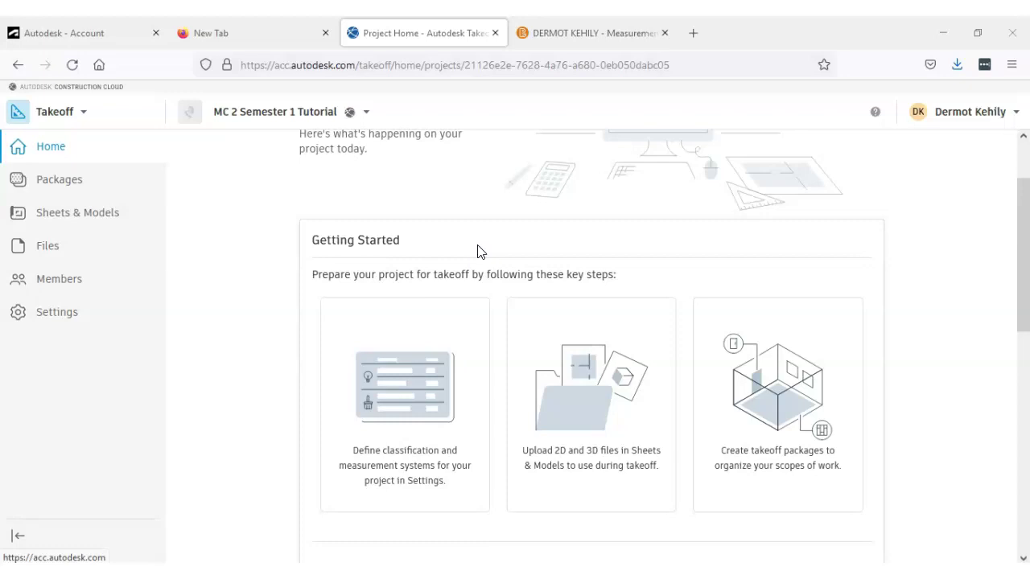
pyautogui.click(475, 241)
pyautogui.scroll(-4, 473, 257)
pyautogui.scroll(3, 471, 260)
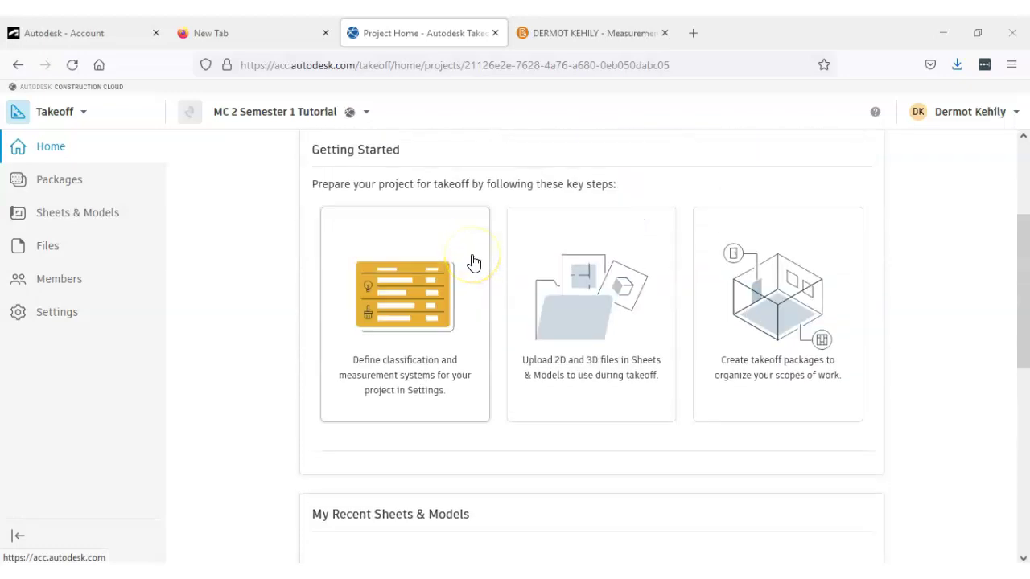
# Step: Open the classification and measurement settings from the Getting Started steps and set the project's measurement system to Metric
pyautogui.click(54, 153)
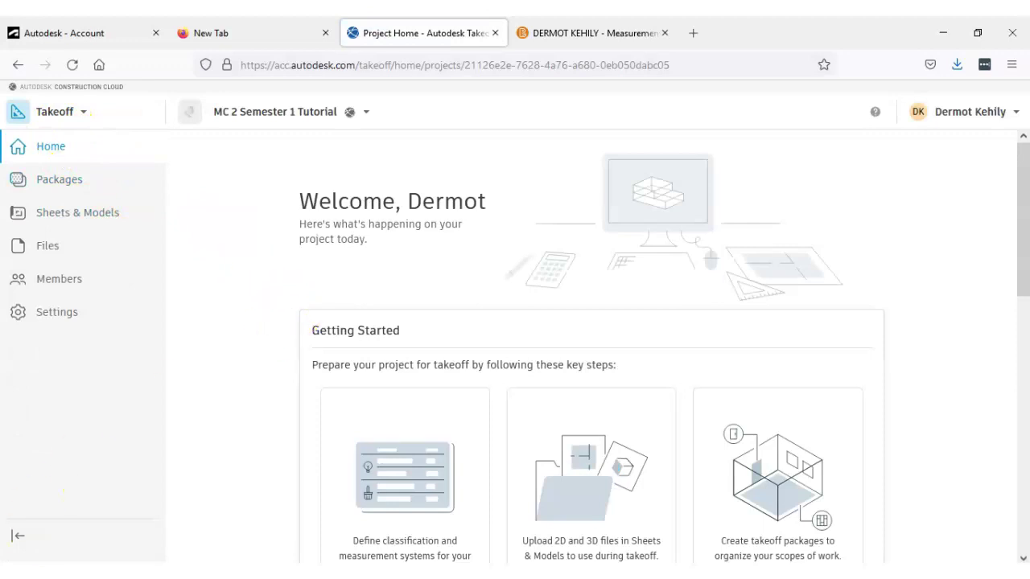
pyautogui.scroll(-1, 410, 459)
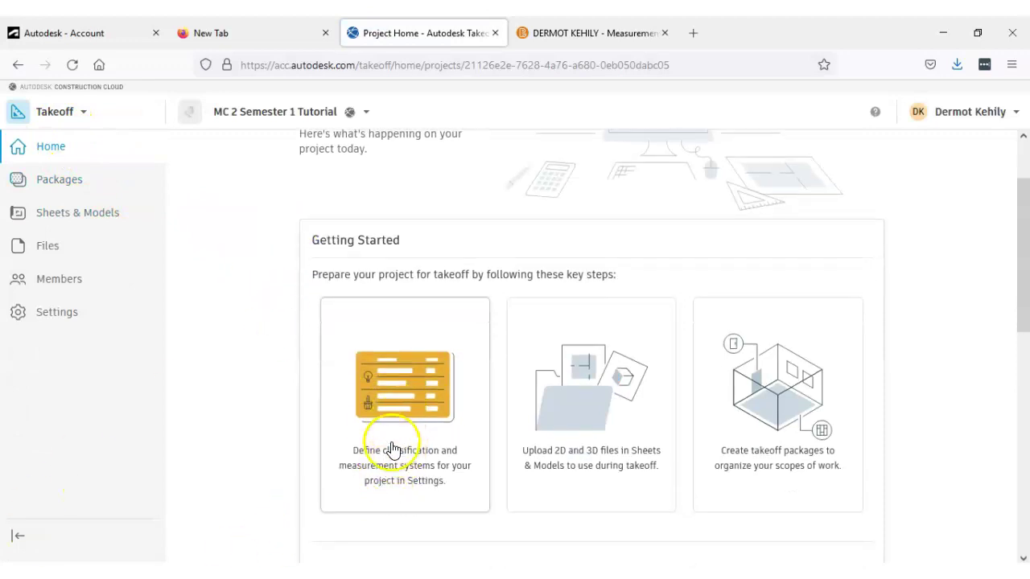
pyautogui.click(394, 420)
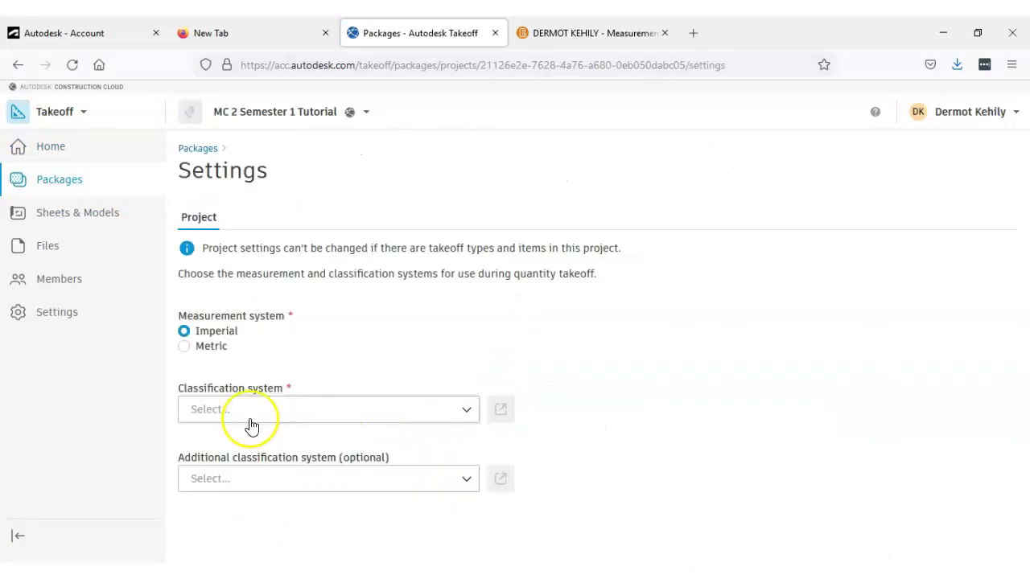
pyautogui.click(185, 349)
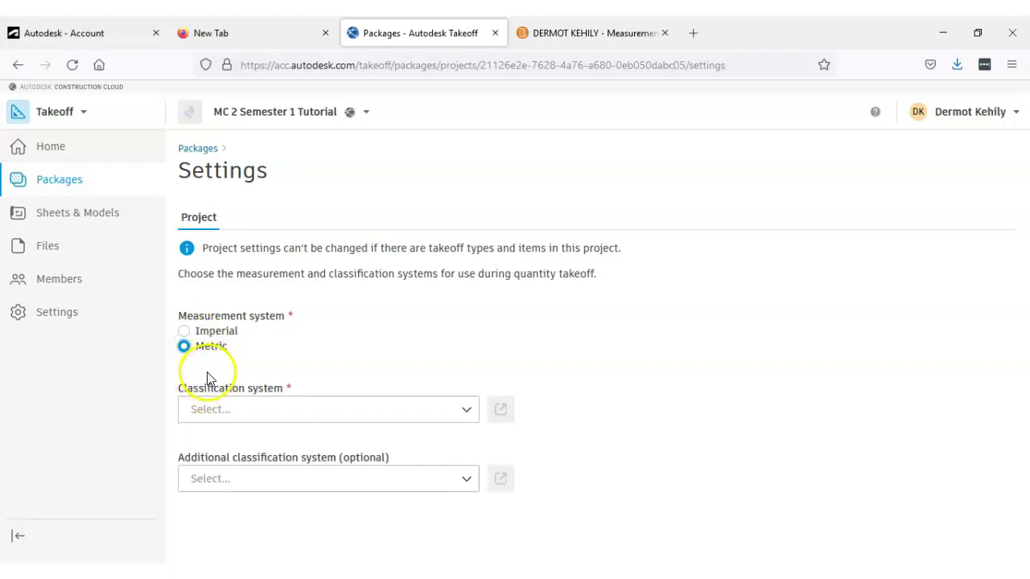
# Step: Import the ClassificationTemplate- NSBE spreadsheet as the project's custom classification system and save it
pyautogui.click(206, 413)
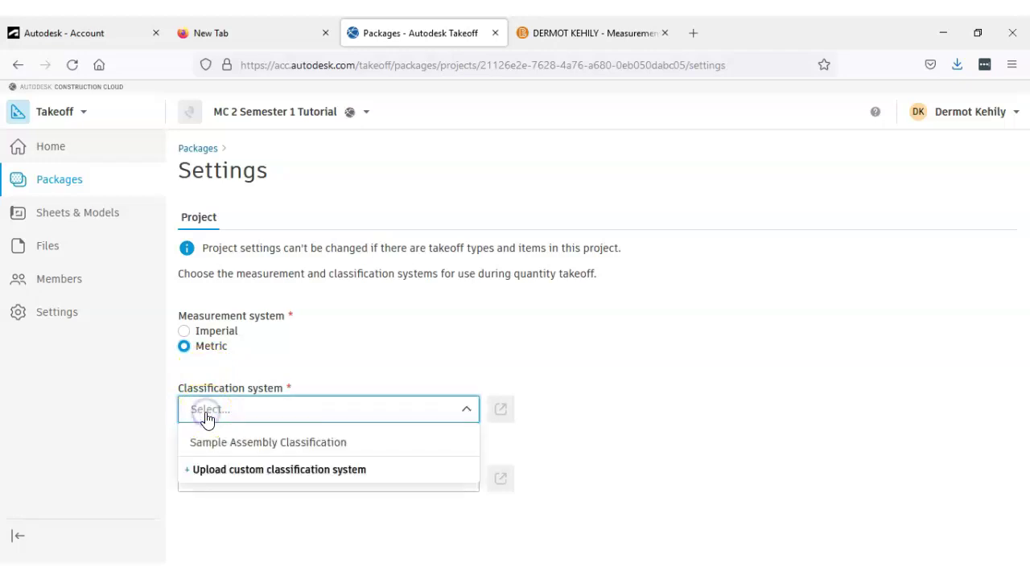
pyautogui.click(203, 471)
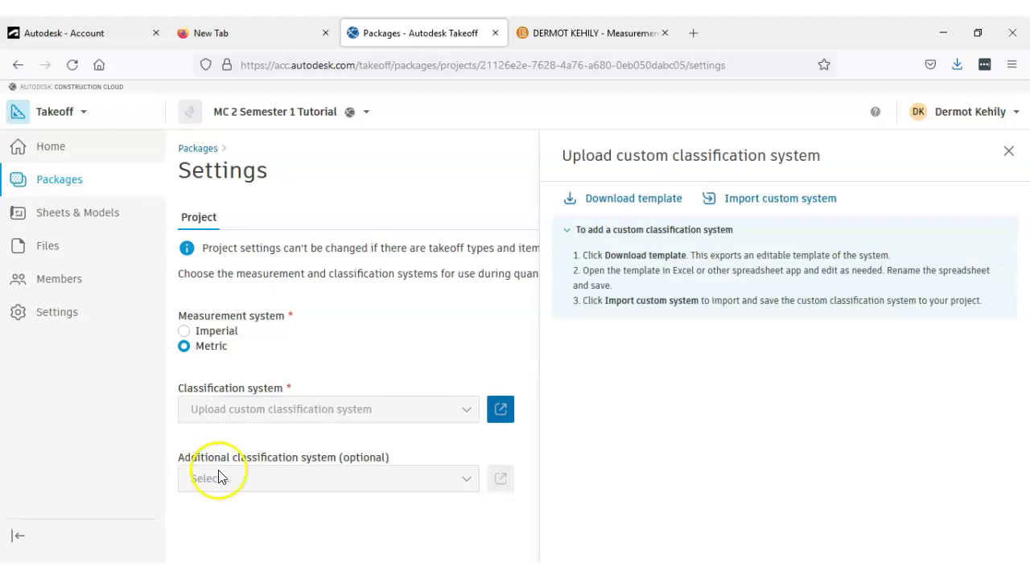
pyautogui.click(731, 205)
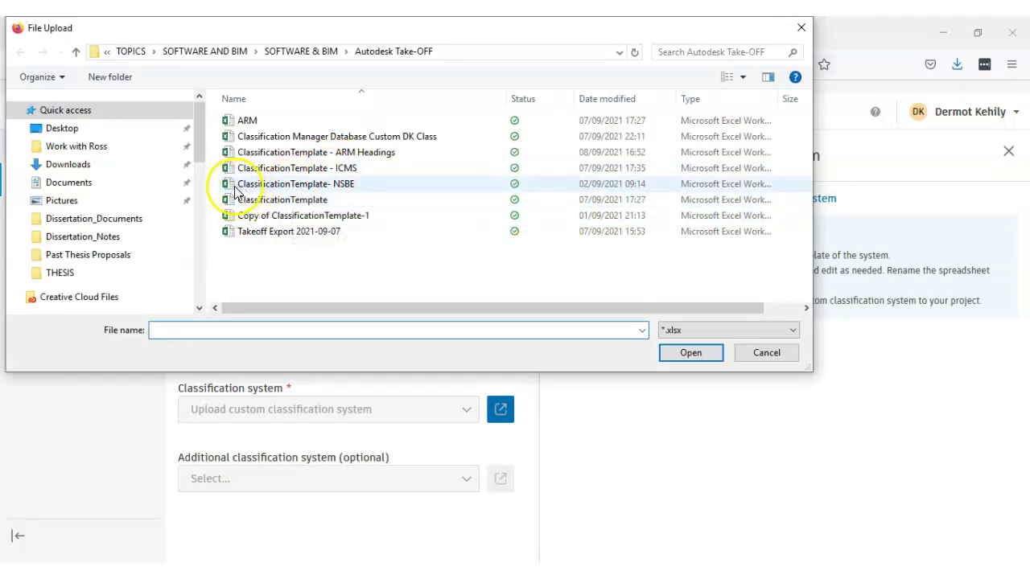
pyautogui.click(344, 185)
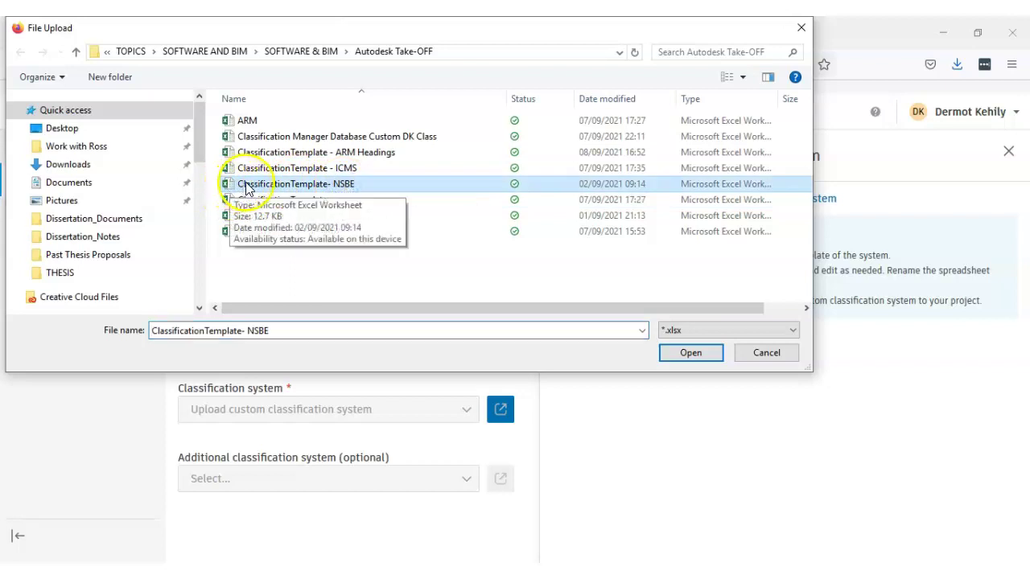
pyautogui.click(669, 354)
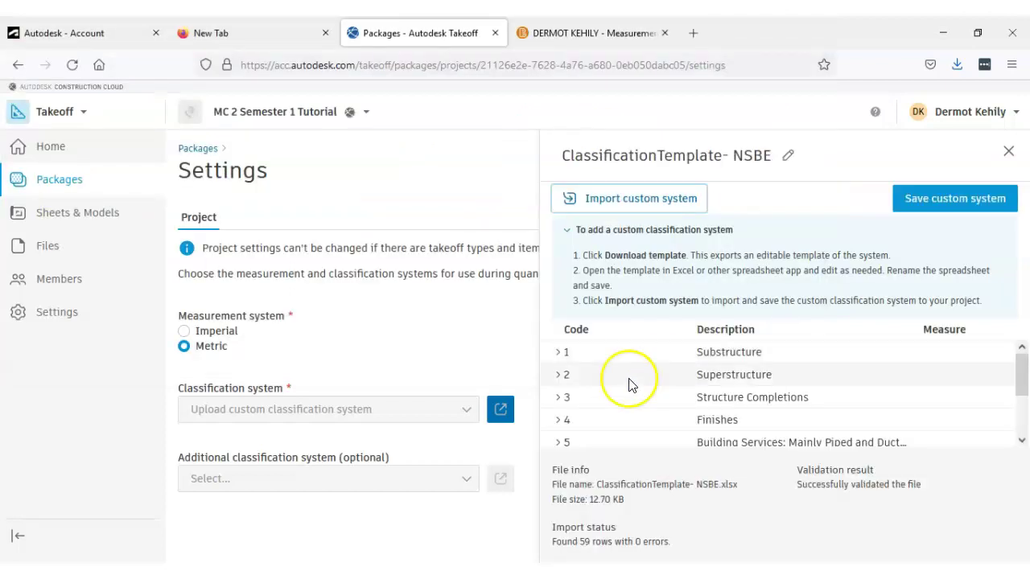
pyautogui.moveTo(1023, 368)
pyautogui.mouseDown()
pyautogui.moveTo(1024, 447)
pyautogui.moveTo(1020, 370)
pyautogui.mouseUp()
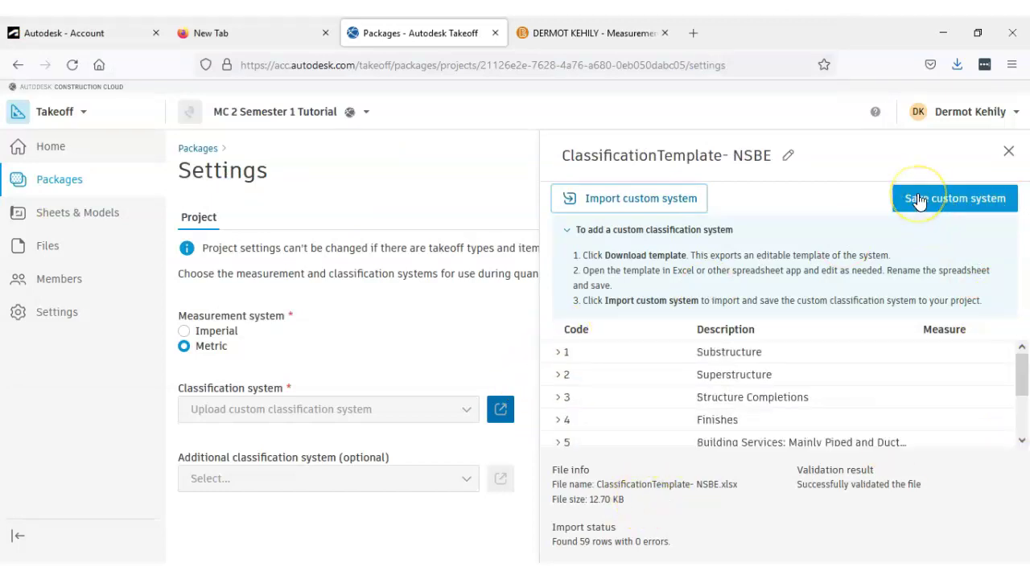
pyautogui.click(920, 200)
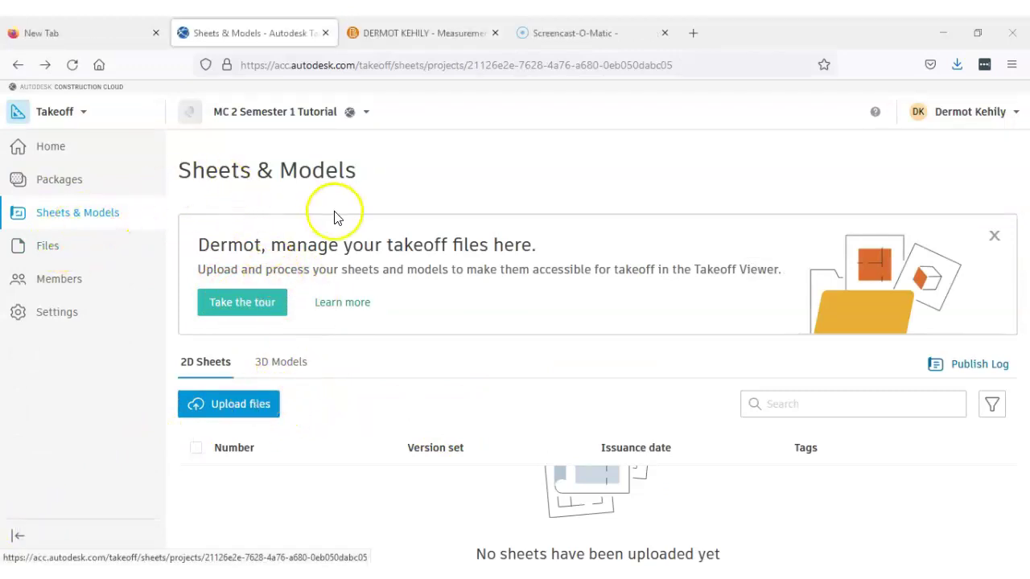
# Step: Start the 2D and 3D file upload from the Takeoff home page and add PDF Drawings.pdf from the computer as 2D sheets
pyautogui.click(63, 147)
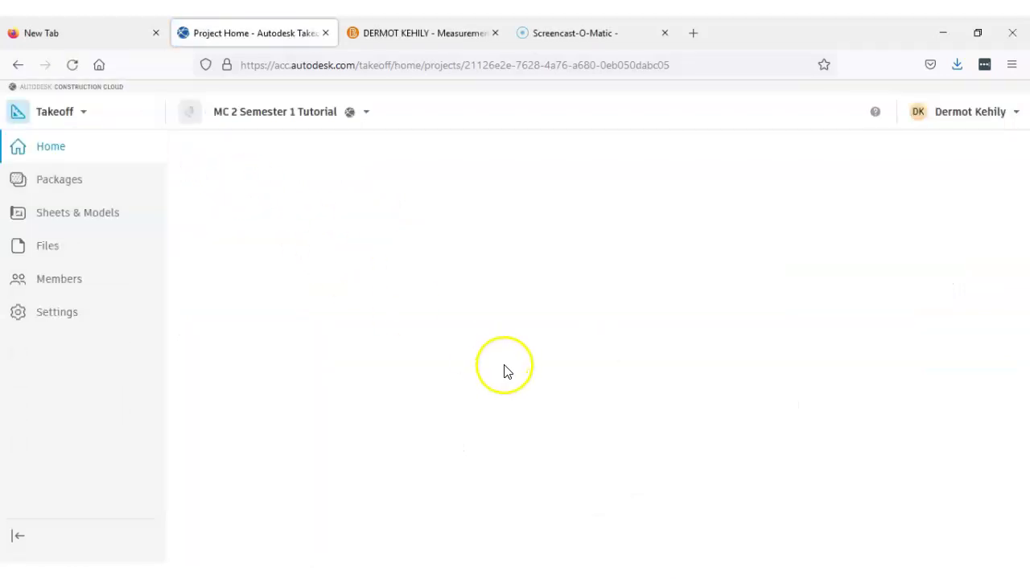
pyautogui.scroll(-3, 437, 337)
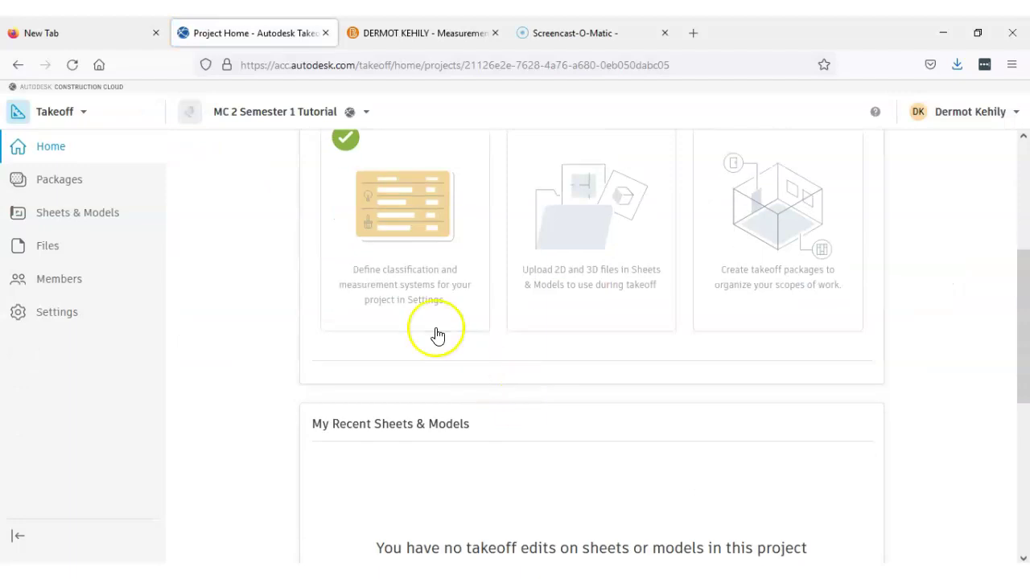
pyautogui.scroll(1, 434, 242)
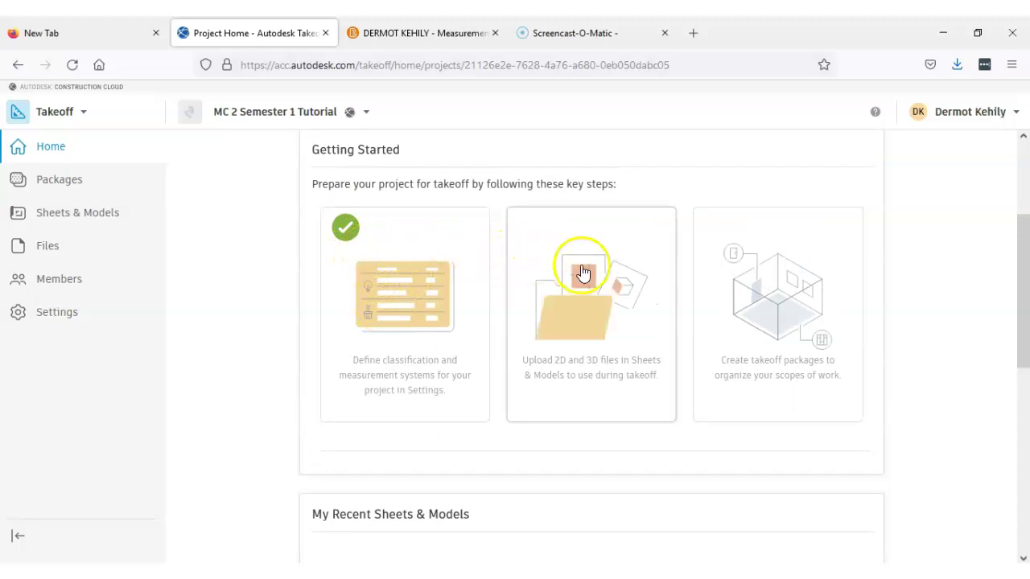
pyautogui.click(582, 352)
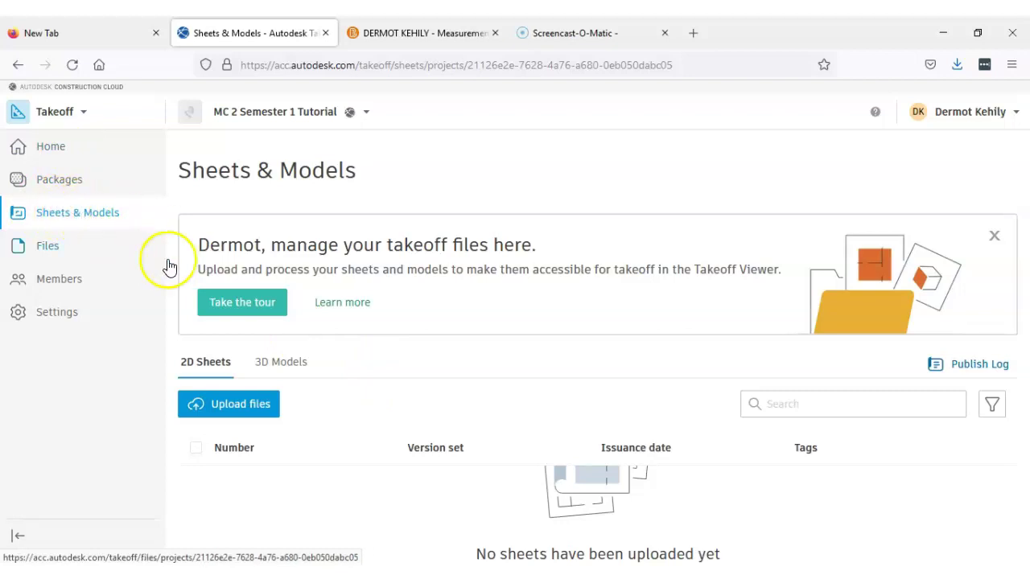
pyautogui.click(234, 411)
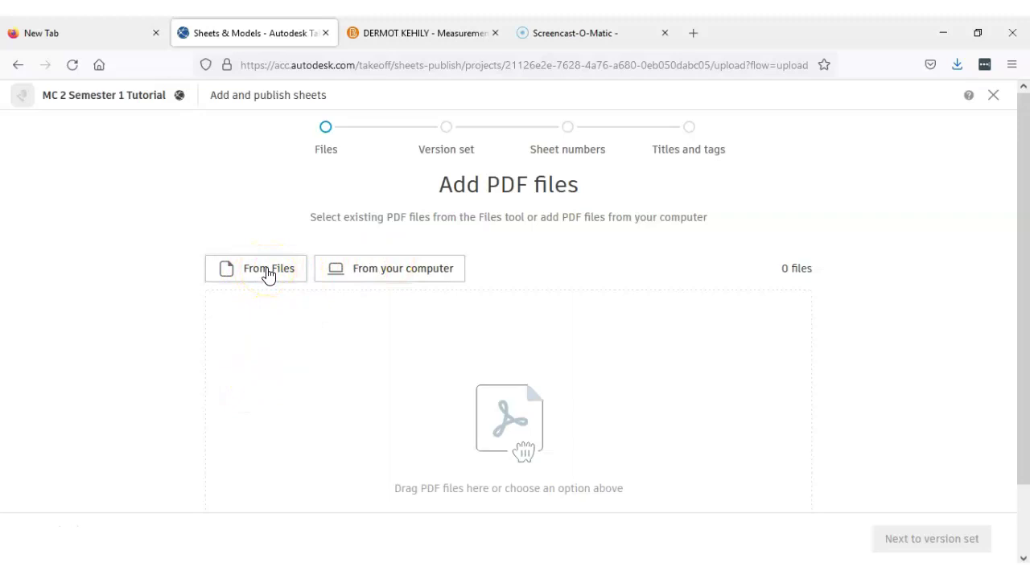
pyautogui.click(363, 270)
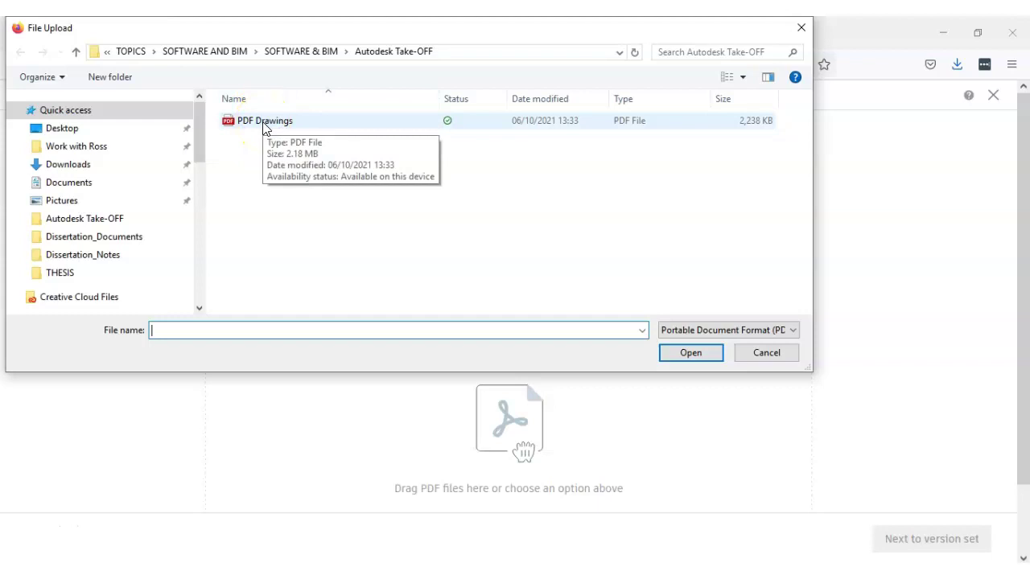
pyautogui.click(262, 125)
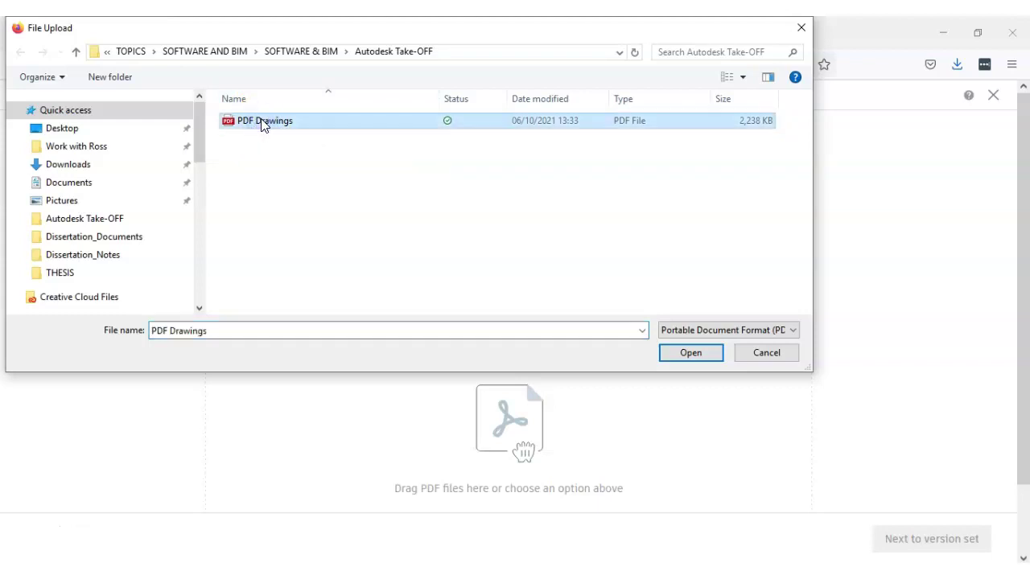
pyautogui.click(694, 355)
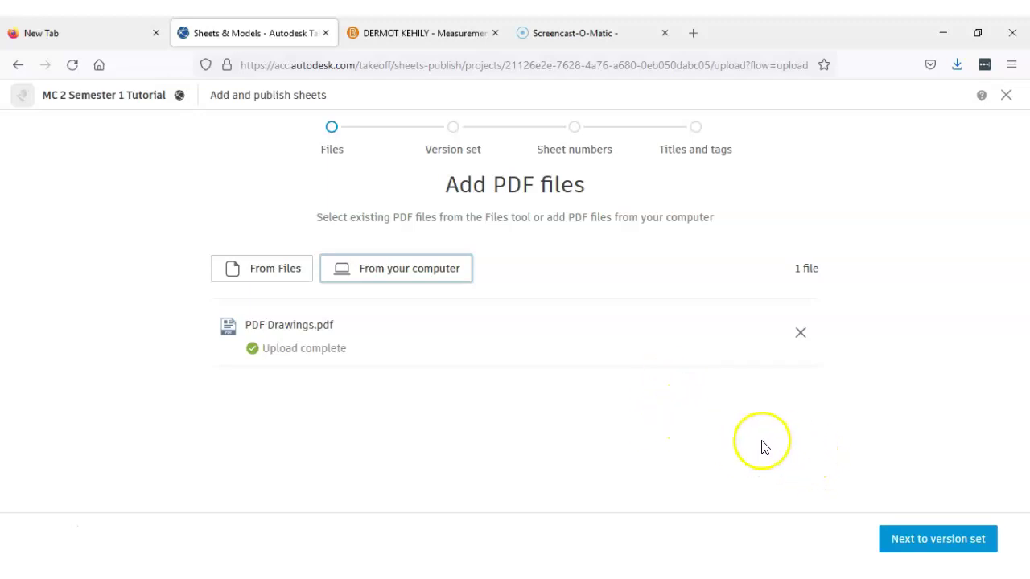
# Step: Create a new version set named Version 1 with issuance date Oct 27, 2021, and continue to the sheet numbers
pyautogui.click(911, 541)
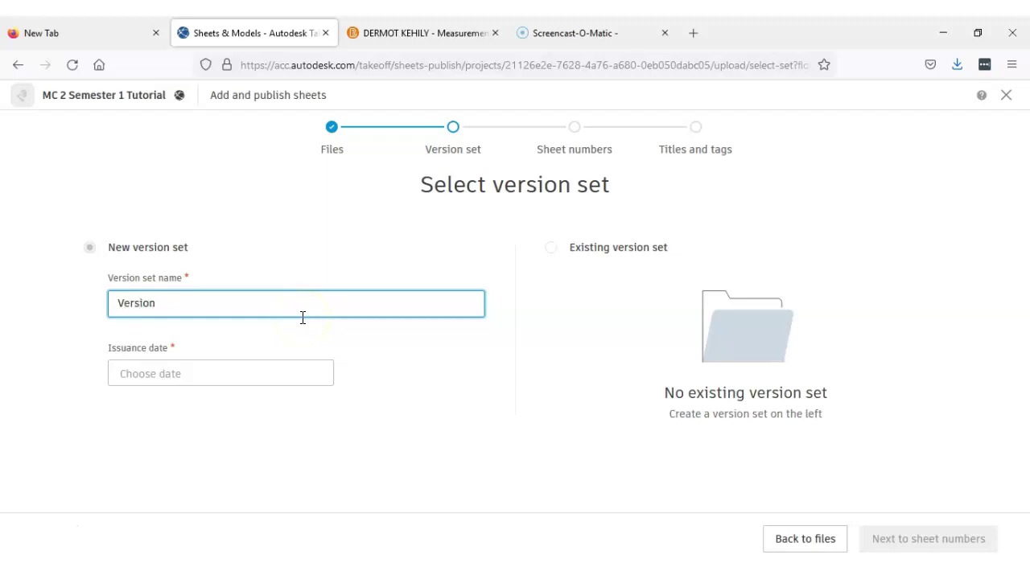
pyautogui.click(272, 376)
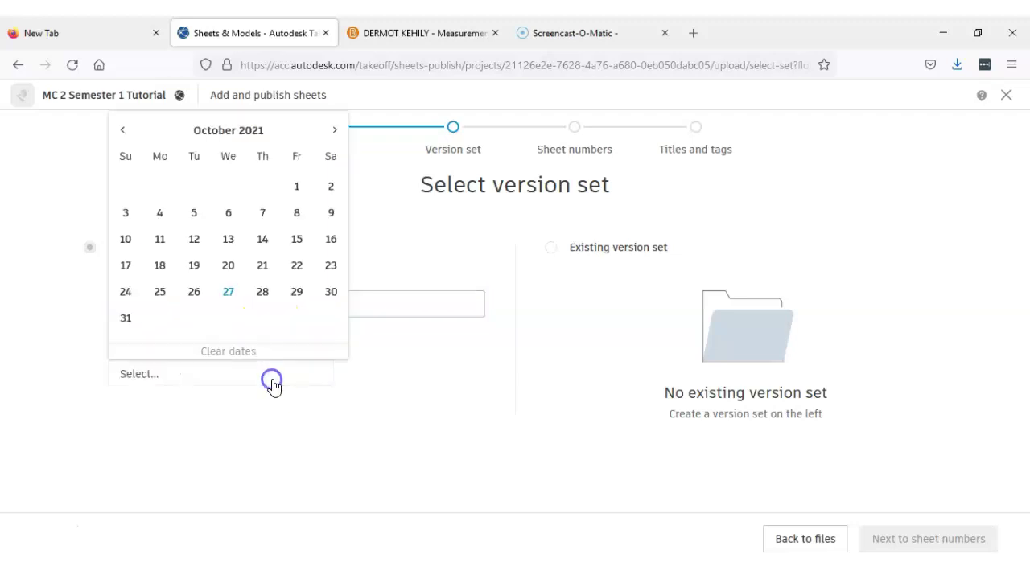
pyautogui.click(229, 292)
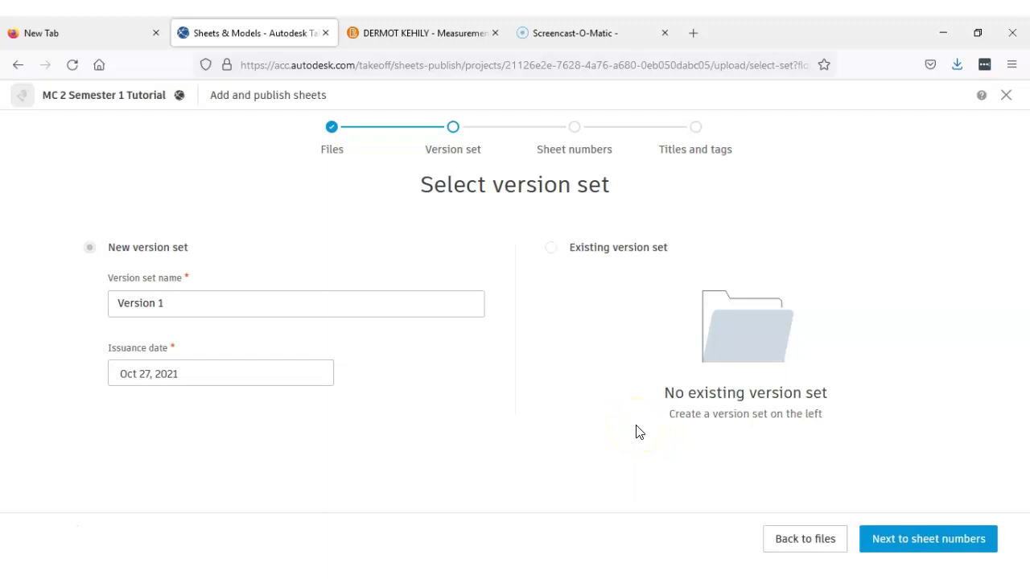
pyautogui.click(907, 539)
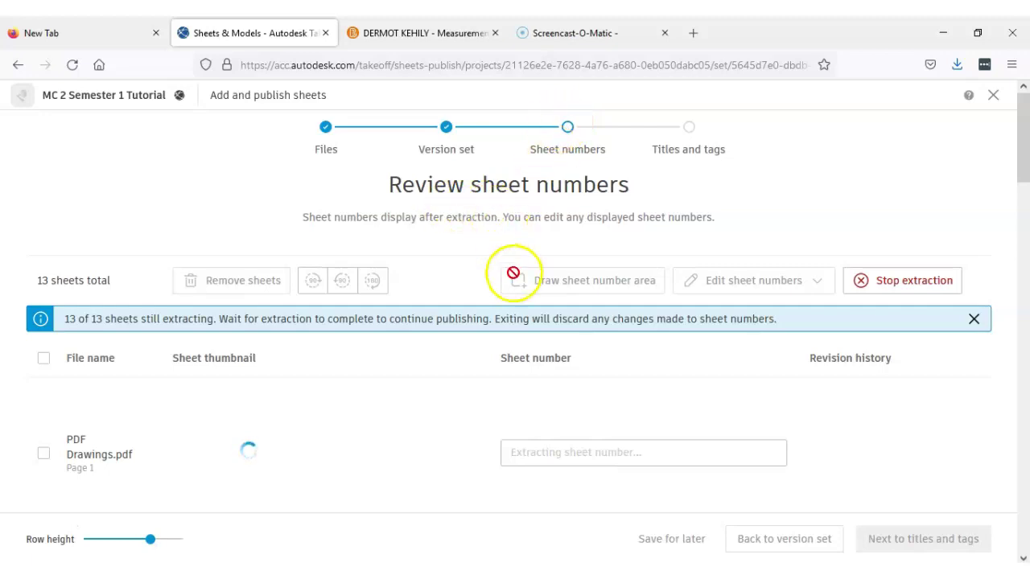
# Step: Review the extracted sheet numbers and set the sheet number of page 1 of PDF Drawings.pdf to 1
pyautogui.scroll(-2, 513, 273)
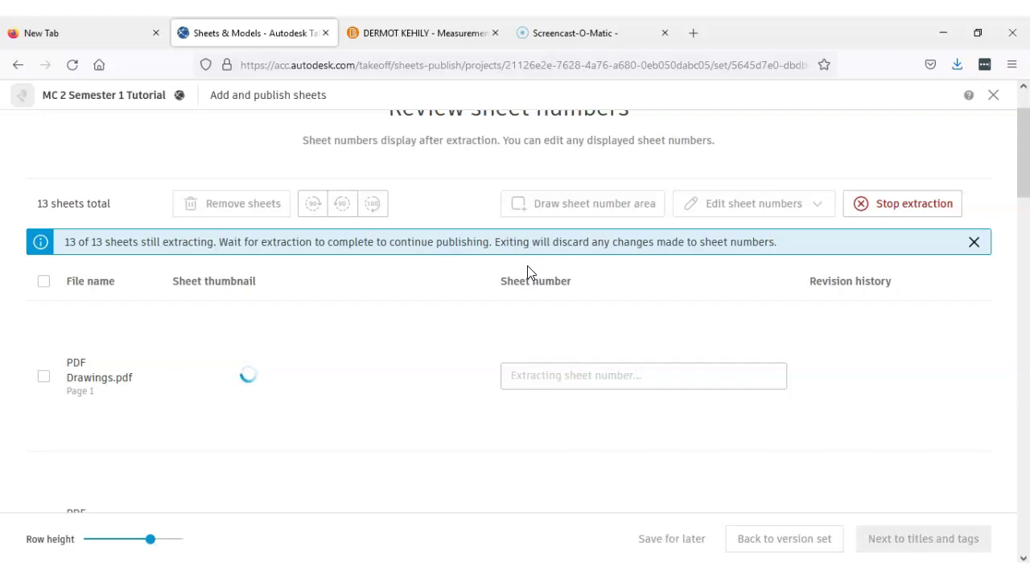
pyautogui.scroll(-1, 515, 300)
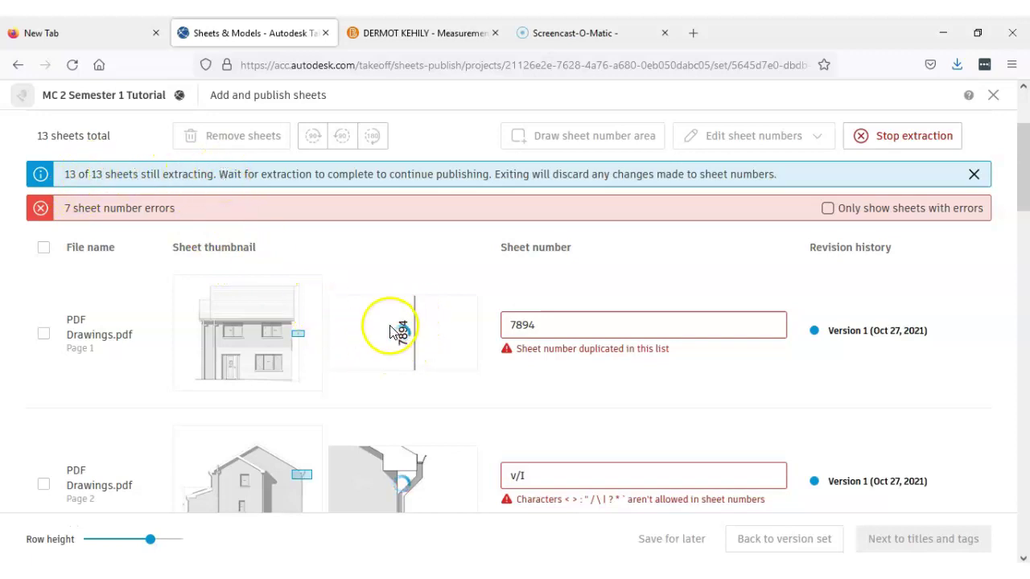
pyautogui.scroll(-5, 400, 353)
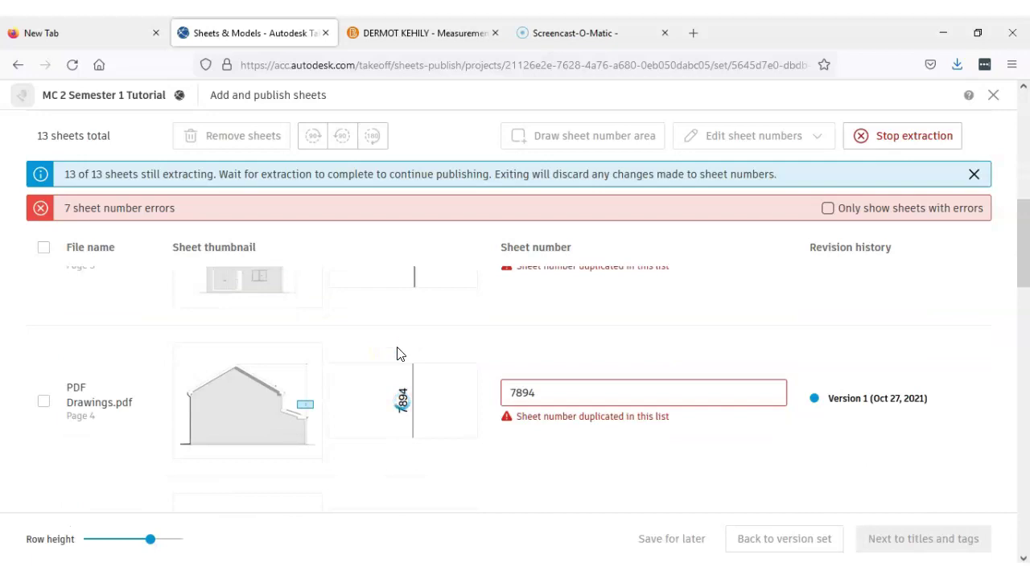
pyautogui.scroll(10, 395, 406)
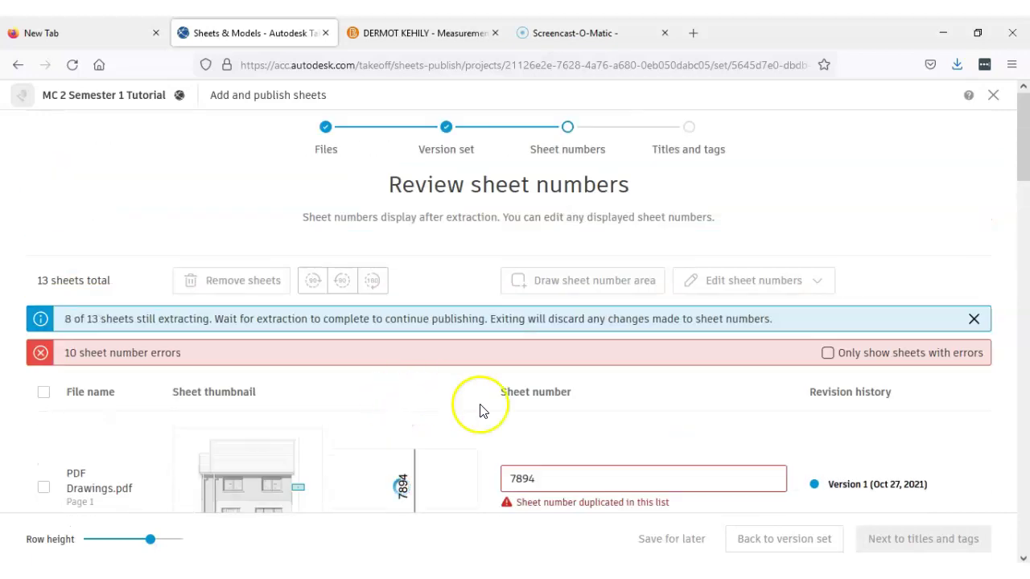
pyautogui.scroll(-2, 529, 434)
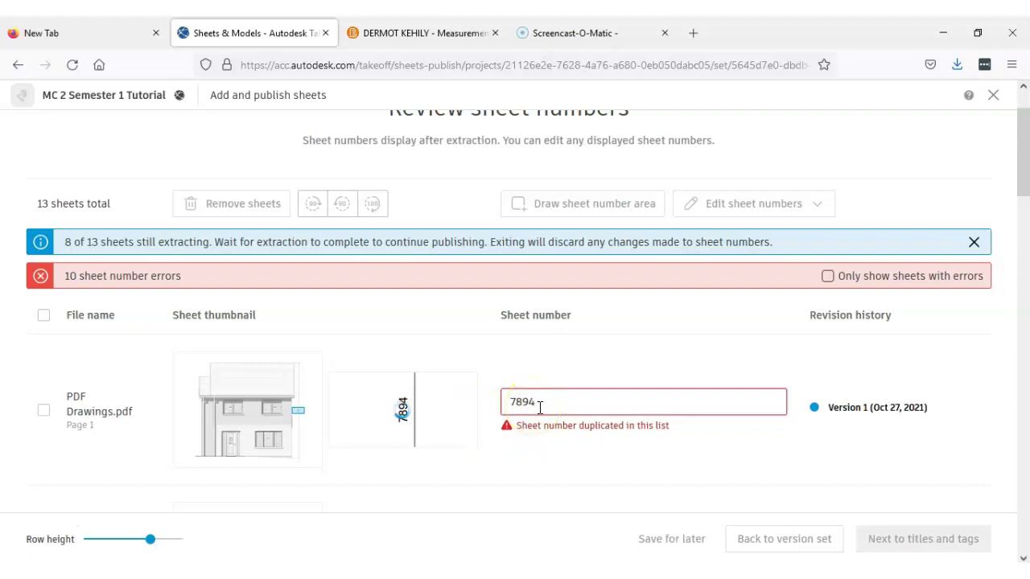
pyautogui.click(297, 411)
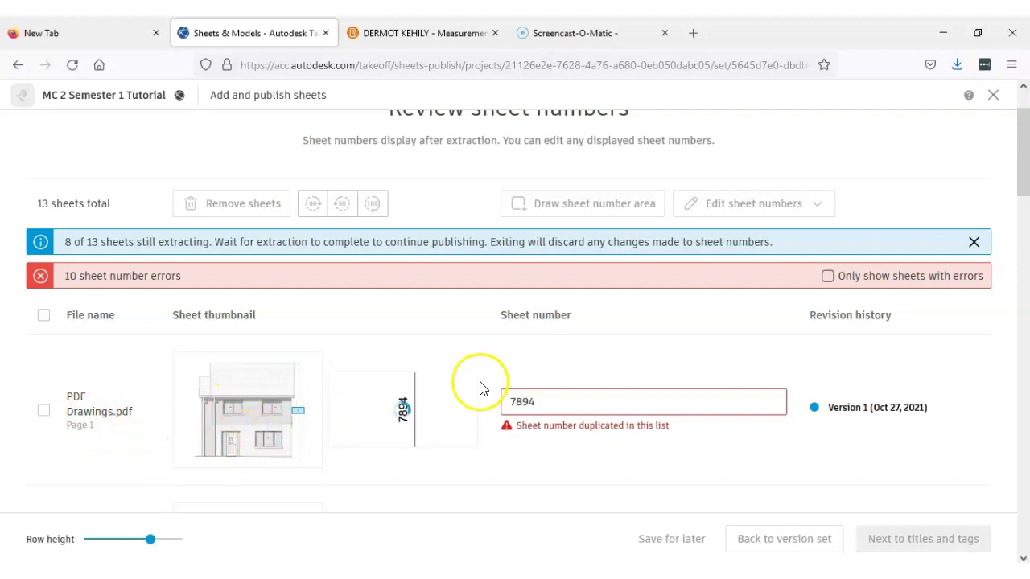
pyautogui.click(546, 401)
pyautogui.doubleClick(512, 400)
pyautogui.write('1')
# Step: Open page 1 in the sheet viewer to examine its drawing and the adjacent sheet, and return to the sheet number review
pyautogui.click(251, 420)
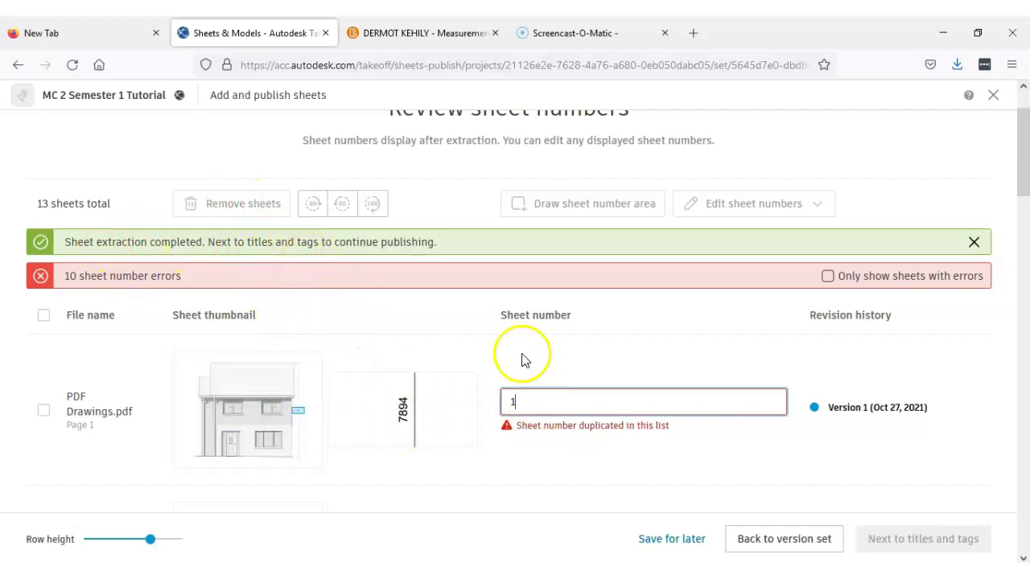
pyautogui.click(279, 417)
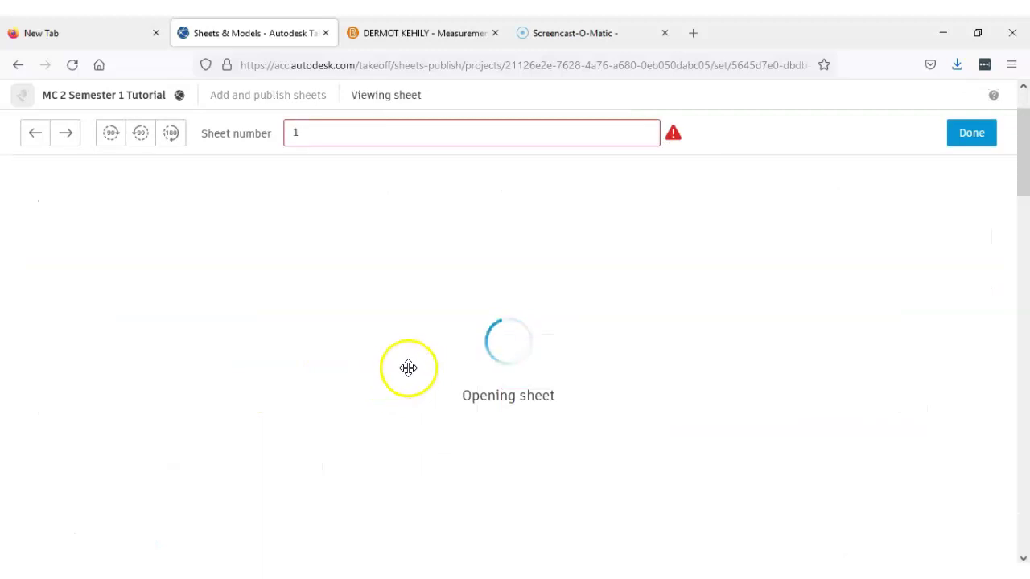
pyautogui.scroll(-1, 555, 394)
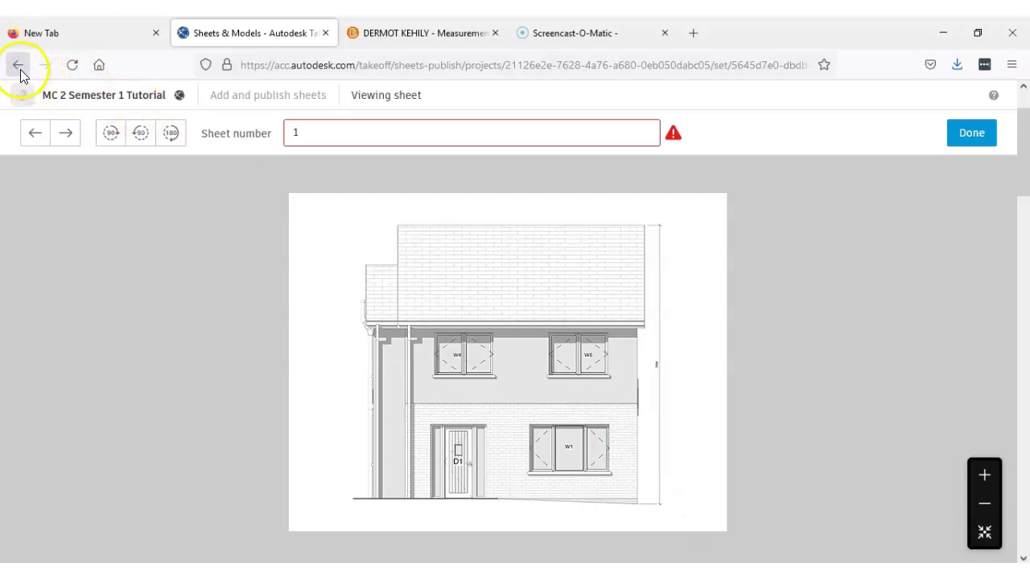
pyautogui.click(35, 135)
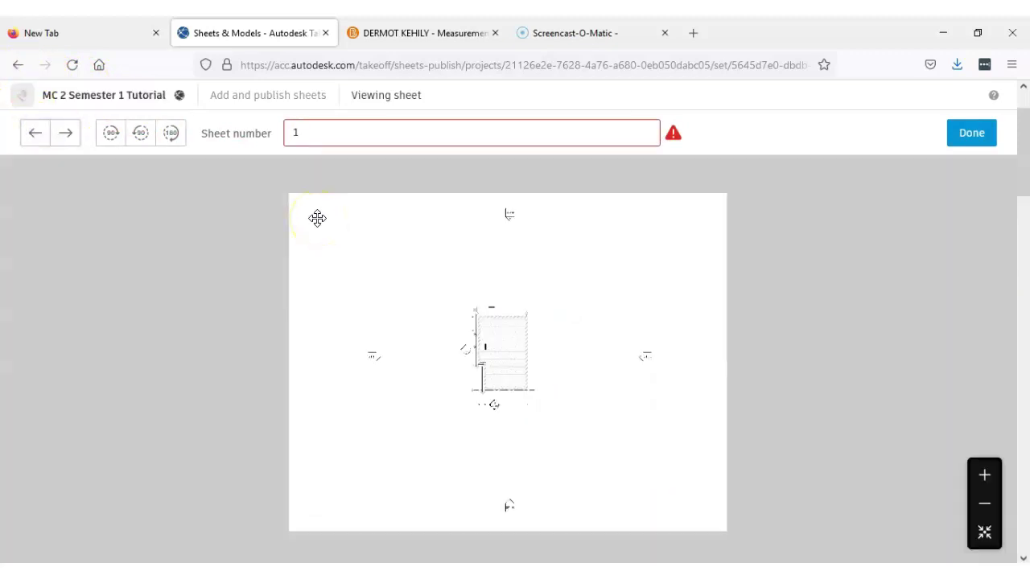
pyautogui.click(17, 65)
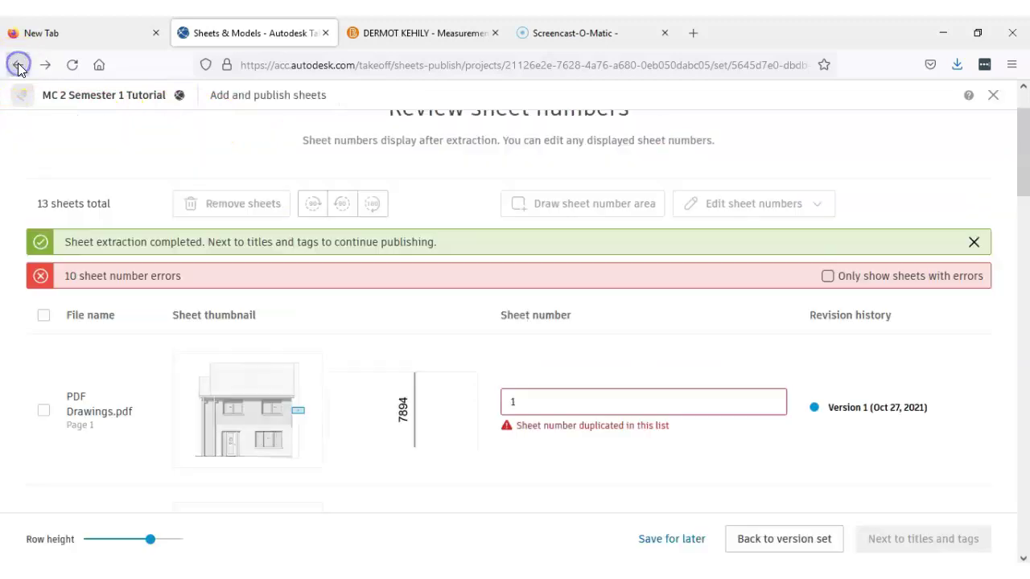
pyautogui.click(522, 403)
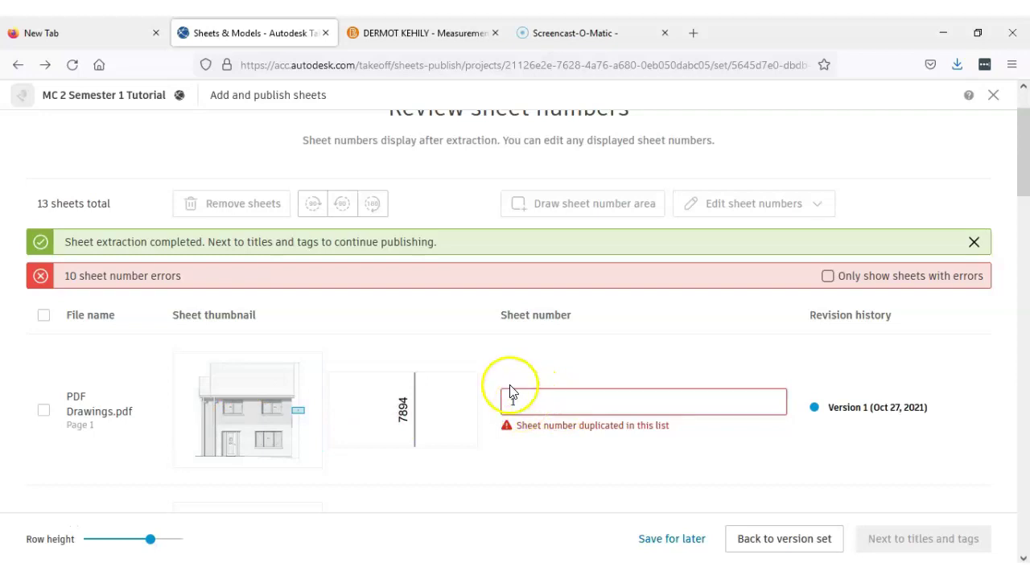
# Step: Set the sheet numbers of pages 2, 3, 4 and 5 of PDF Drawings.pdf to 2, 3, 4 and 5
pyautogui.moveTo(522, 402); pyautogui.dragTo(494, 401)
pyautogui.scroll(-2, 524, 428)
pyautogui.write('2')
pyautogui.scroll(-2, 529, 410)
pyautogui.write('3')
pyautogui.scroll(-2, 515, 407)
pyautogui.write('4')
pyautogui.scroll(-2, 522, 396)
pyautogui.click(522, 396)
pyautogui.write('5')
pyautogui.scroll(-2, 528, 404)
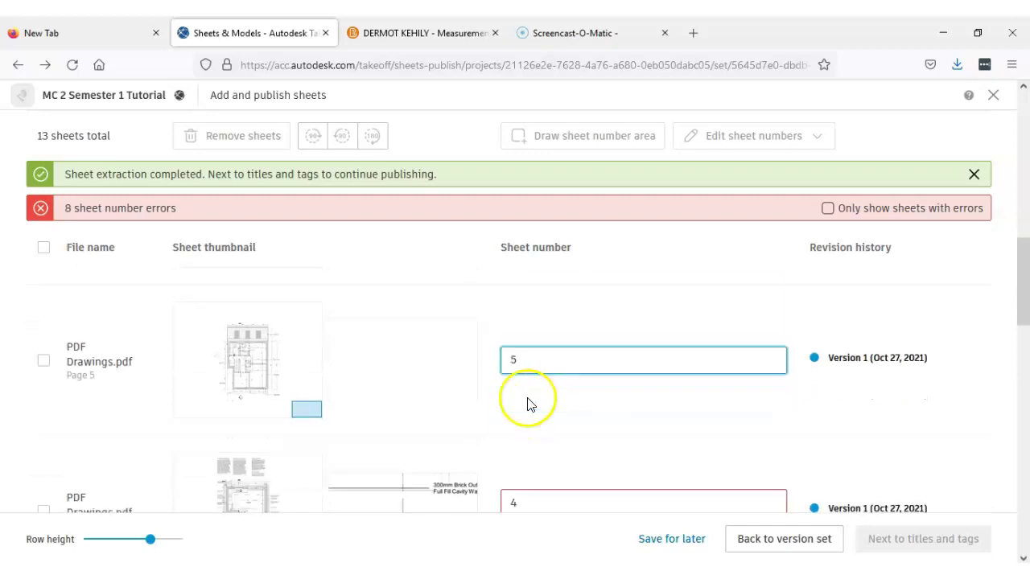
# Step: Set the sheet numbers of pages 6, 7 and 8 of PDF Drawings.pdf to 6, 7 and 8
pyautogui.moveTo(523, 461); pyautogui.dragTo(488, 462)
pyautogui.write('6')
pyautogui.scroll(-2, 491, 459)
pyautogui.write('7')
pyautogui.scroll(-2, 492, 465)
pyautogui.write('8')
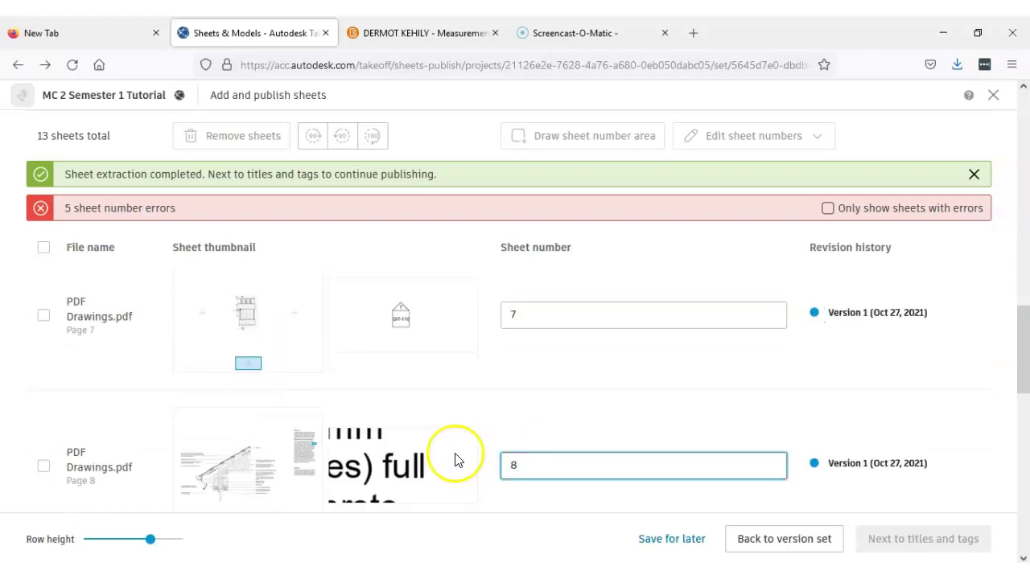
pyautogui.scroll(-1, 322, 418)
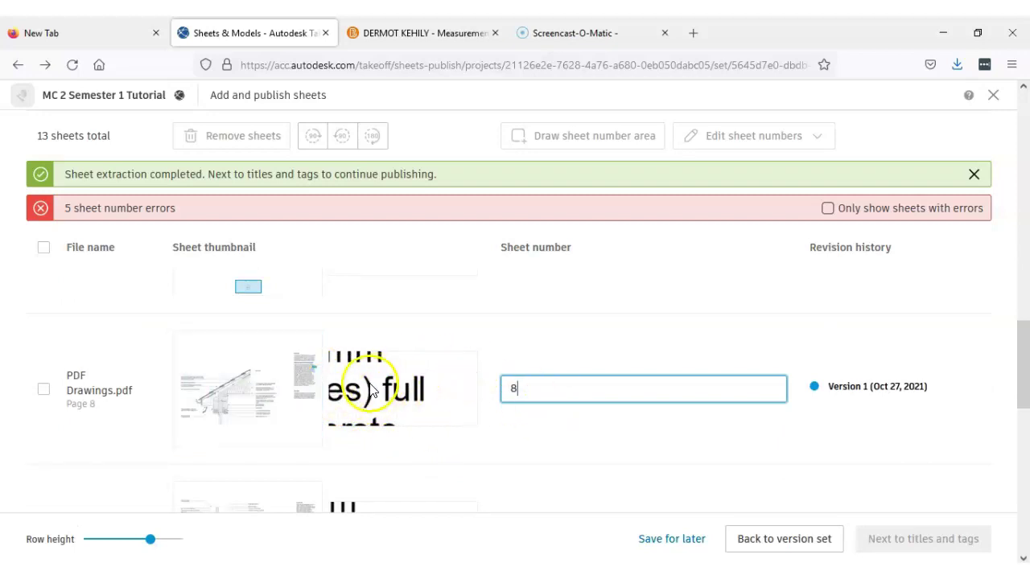
# Step: Set the sheet number of page 9 to 9 and of page 10 to 10
pyautogui.scroll(-2, 539, 393)
pyautogui.moveTo(549, 378); pyautogui.dragTo(495, 376)
pyautogui.scroll(2, 496, 382)
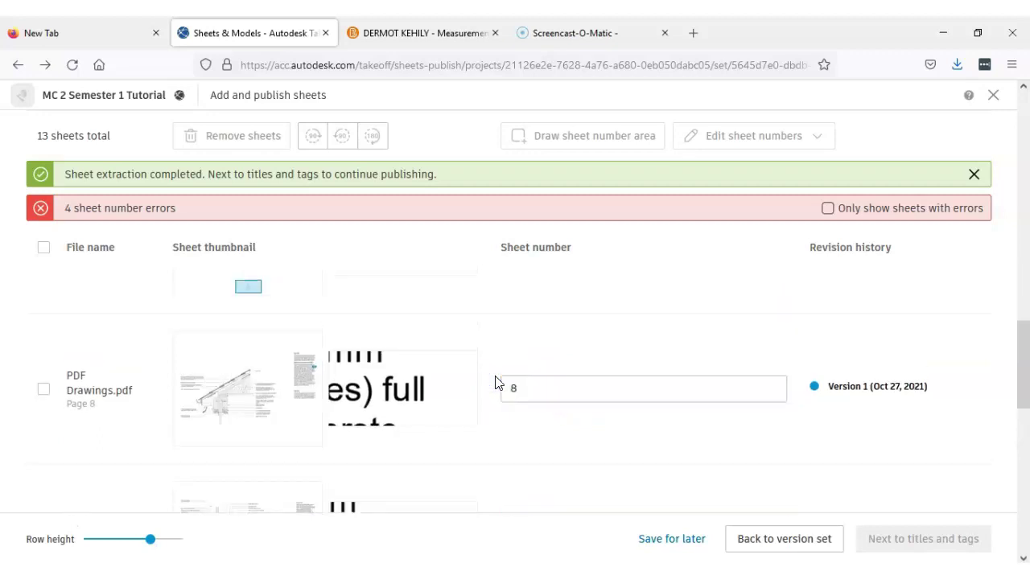
pyautogui.scroll(-1, 515, 420)
pyautogui.write('9')
pyautogui.scroll(-3, 515, 423)
pyautogui.click(499, 375)
pyautogui.moveTo(499, 375); pyautogui.dragTo(489, 373)
pyautogui.write('10')
# Step: Set the sheet number of page 11 to 11 and of page 12 to 12
pyautogui.scroll(-3, 487, 402)
pyautogui.write('11')
pyautogui.scroll(-3, 541, 424)
pyautogui.write('12')
pyautogui.scroll(-3, 528, 413)
# Step: Set the sheet number of page 13 to 13 and check the numbering of the whole sheet list
pyautogui.moveTo(524, 409); pyautogui.dragTo(503, 409)
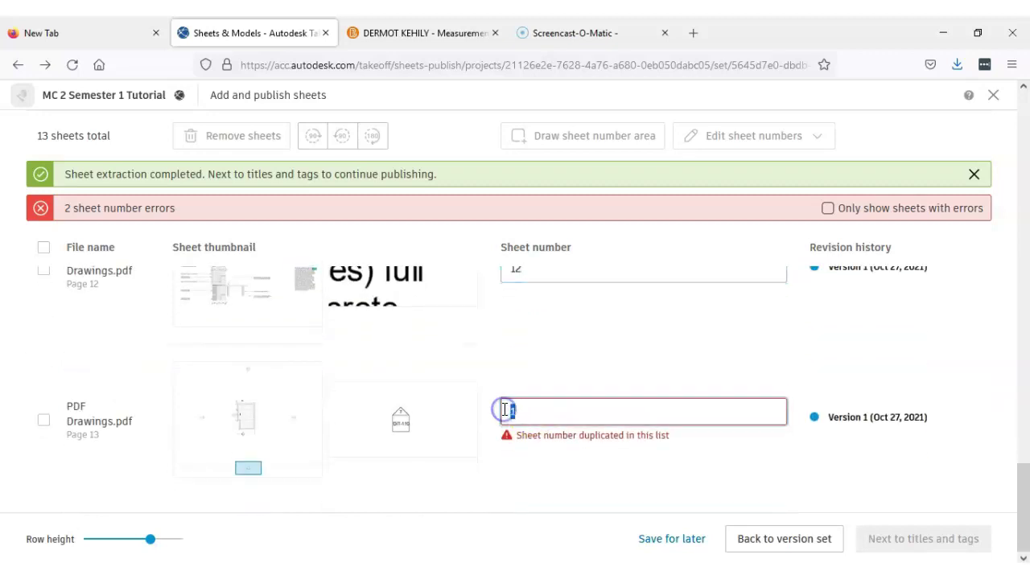
pyautogui.write('13')
pyautogui.scroll(3, 427, 394)
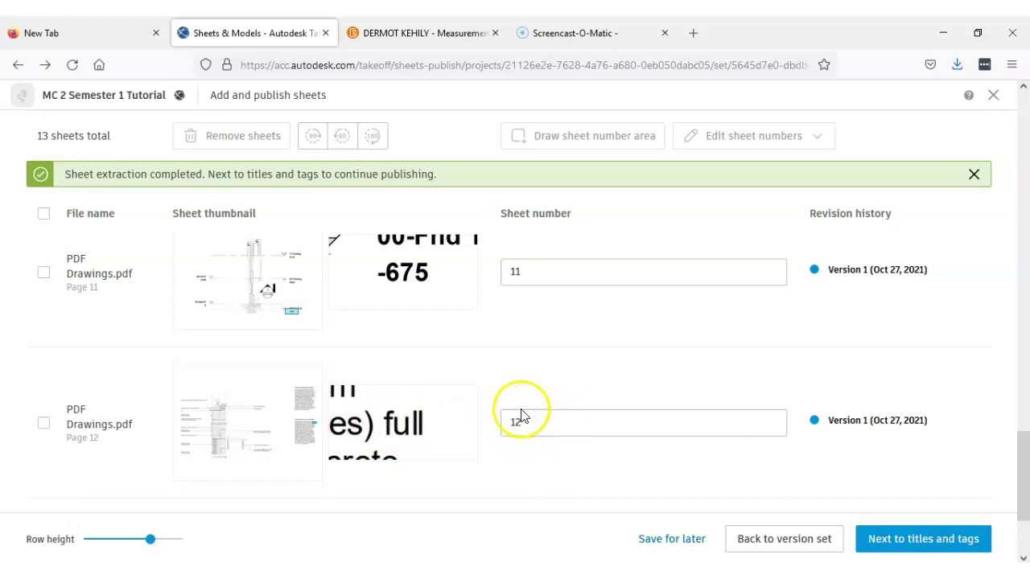
pyautogui.scroll(4, 564, 424)
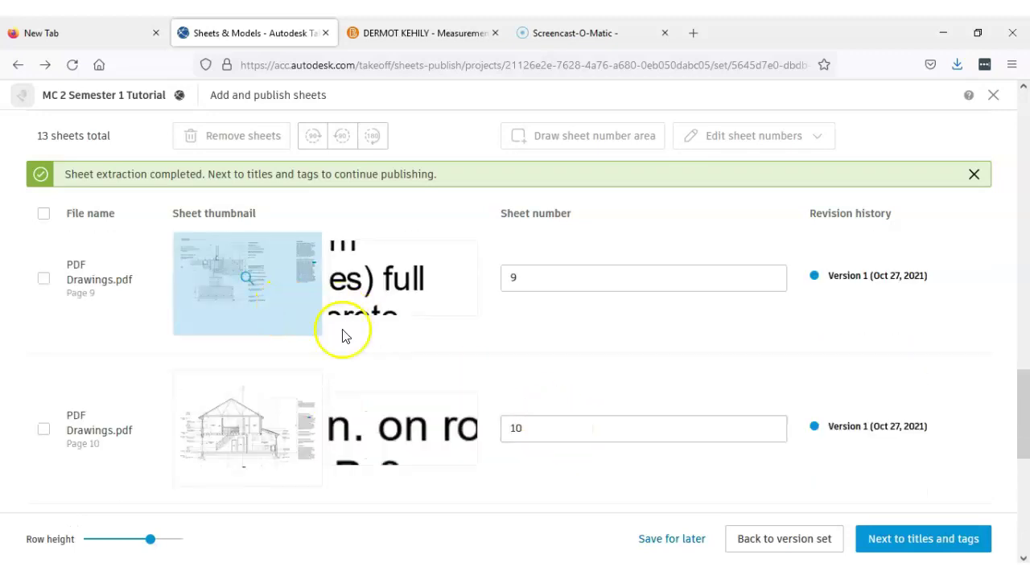
pyautogui.scroll(10, 519, 363)
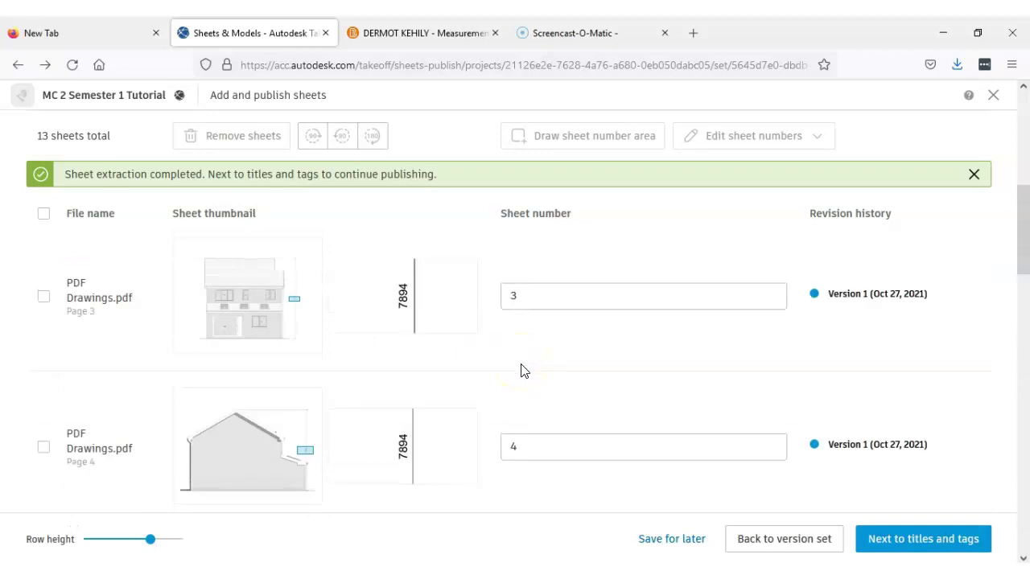
pyautogui.scroll(6, 524, 370)
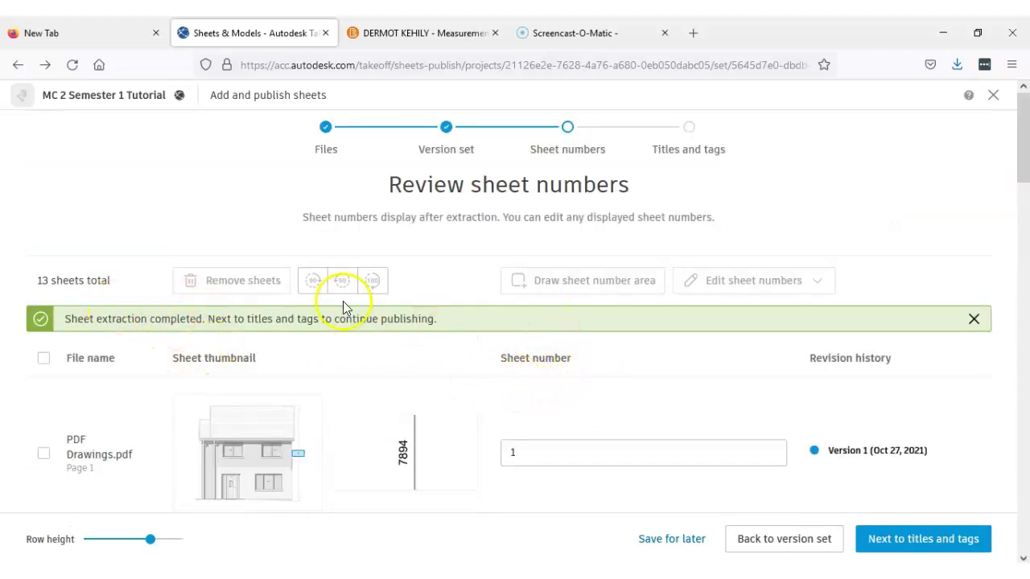
pyautogui.scroll(-20, 556, 448)
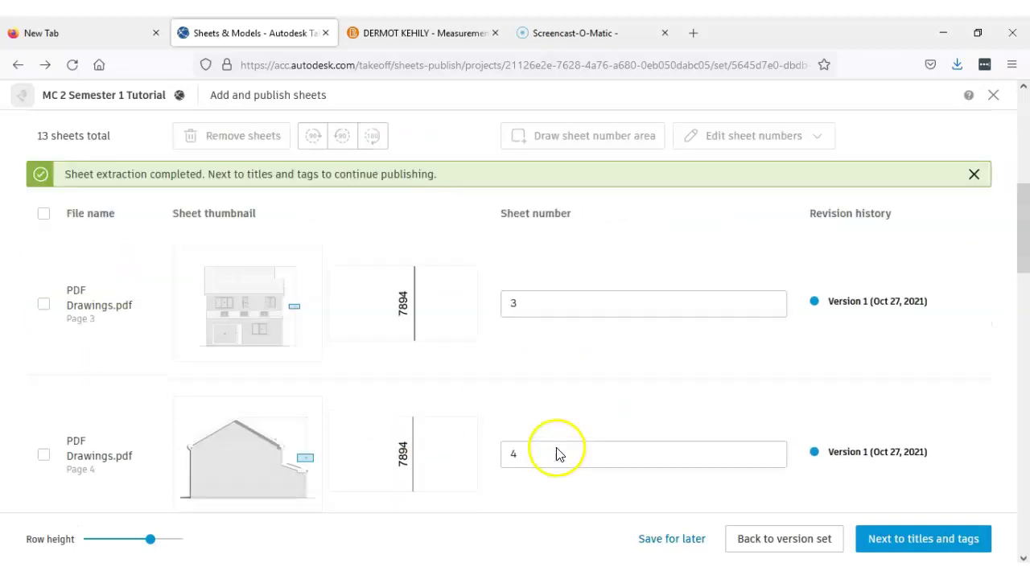
pyautogui.scroll(-2, 561, 450)
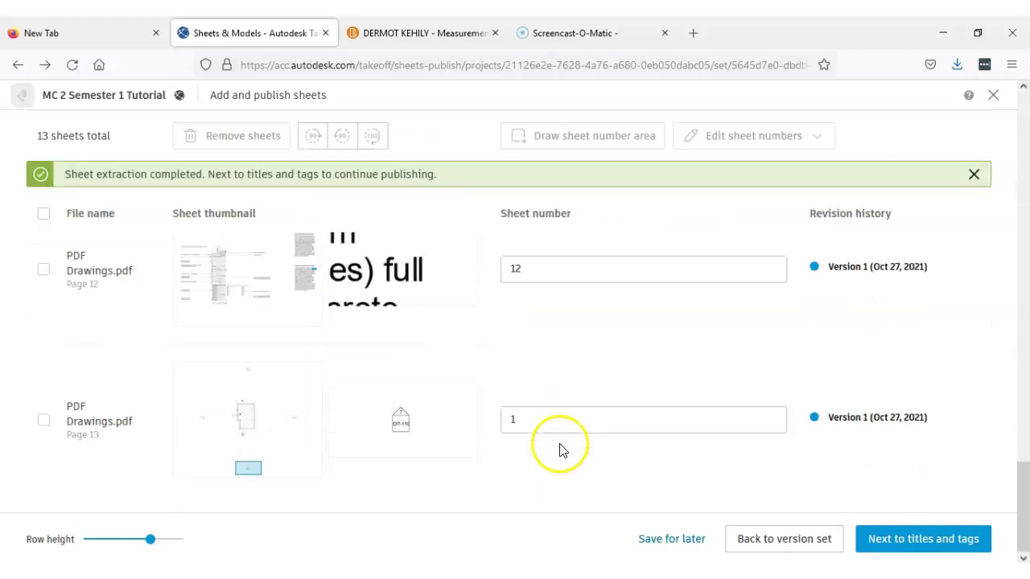
pyautogui.click(527, 416)
pyautogui.click(520, 427)
pyautogui.write('3')
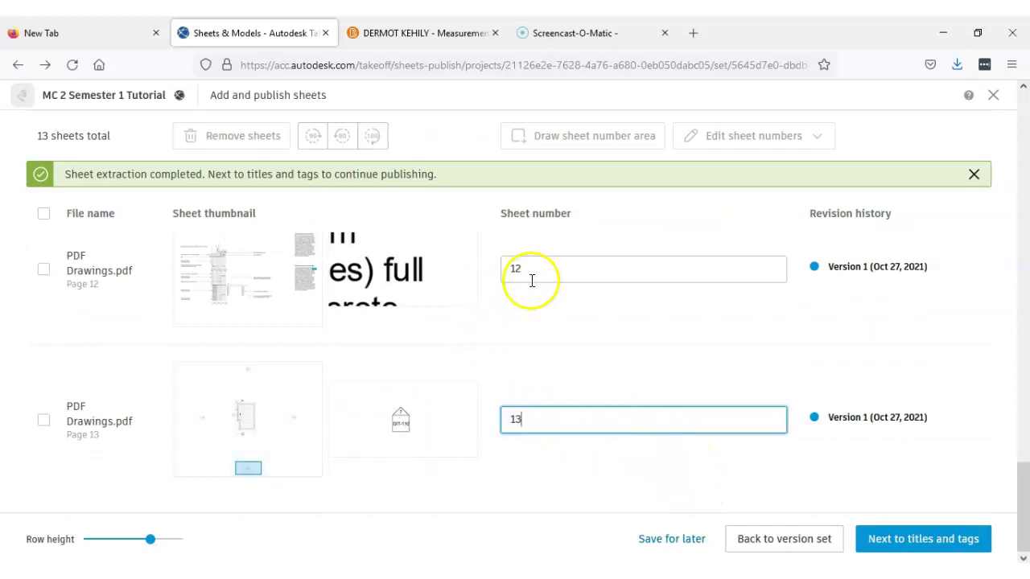
# Step: Continue to the sheet titles and tags review and title sheet 1 Front Elevation
pyautogui.scroll(20, 526, 314)
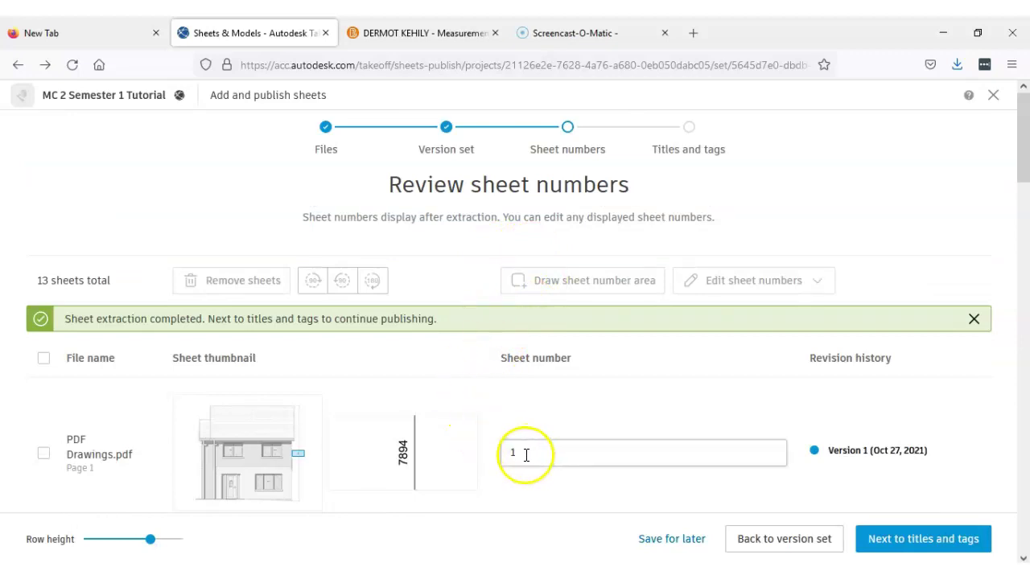
pyautogui.click(924, 544)
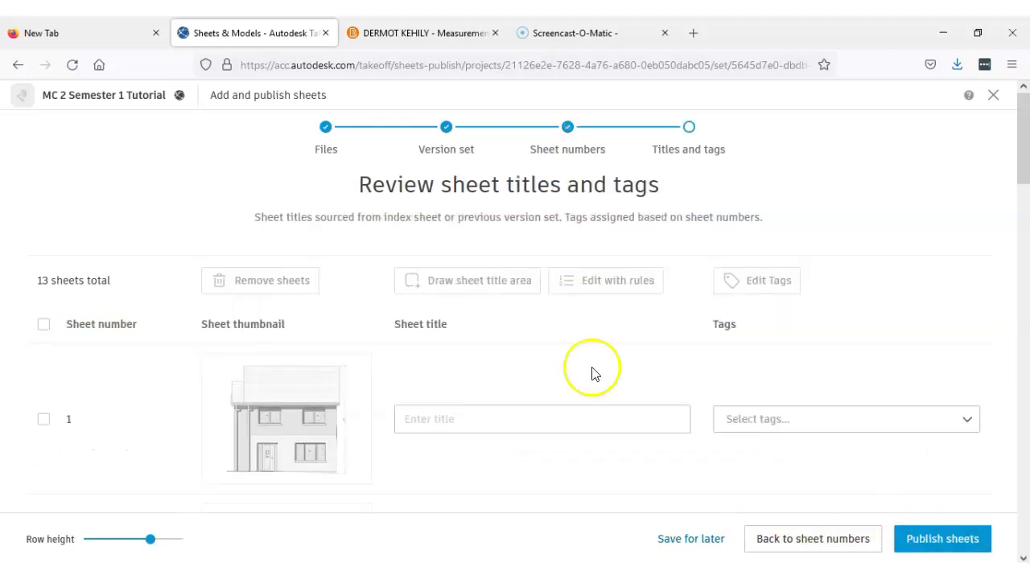
pyautogui.click(457, 420)
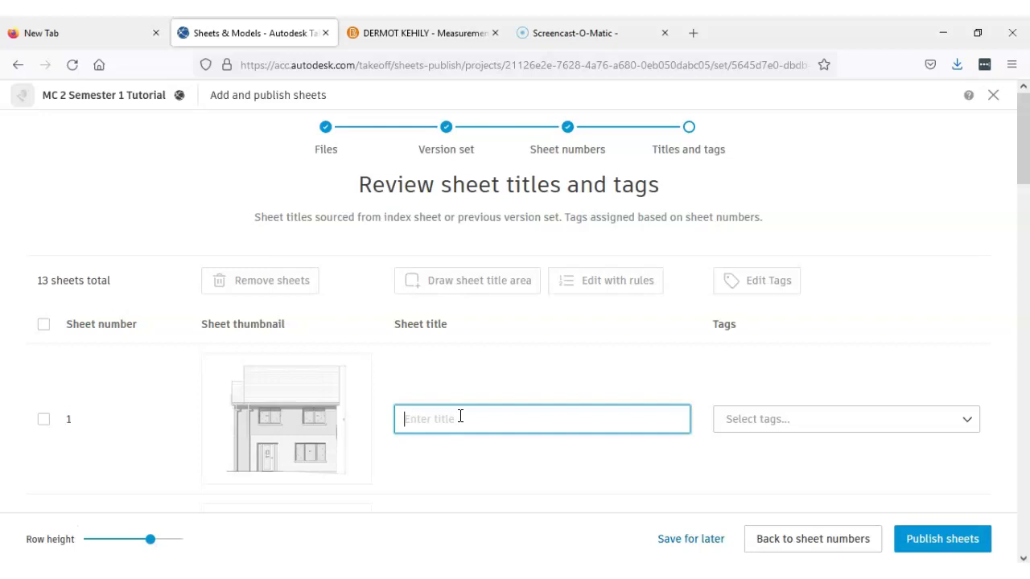
pyautogui.click(451, 412)
pyautogui.write('Front Elevation')
# Step: Title sheet 2 Side Elevation, sheet 3 Rear Elevation and sheet 4 Side 2 Elevation
pyautogui.scroll(-2, 473, 471)
pyautogui.click(464, 416)
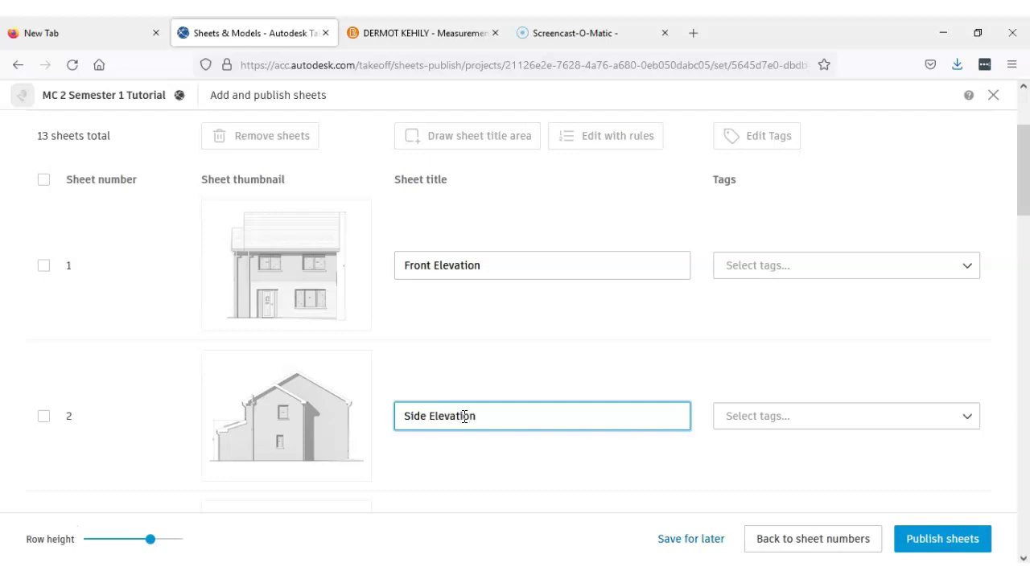
pyautogui.click(452, 415)
pyautogui.scroll(-3, 455, 426)
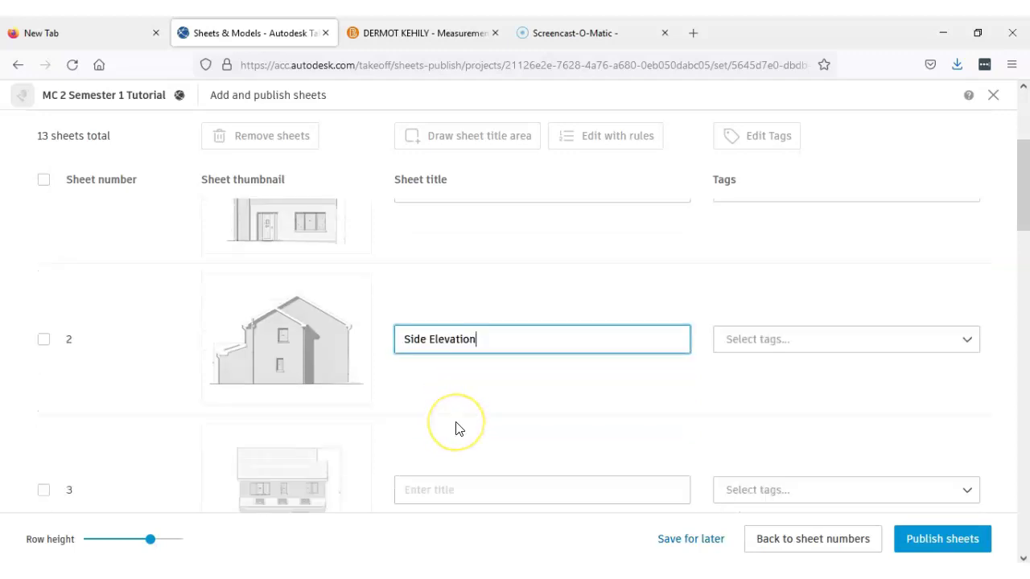
pyautogui.click(457, 413)
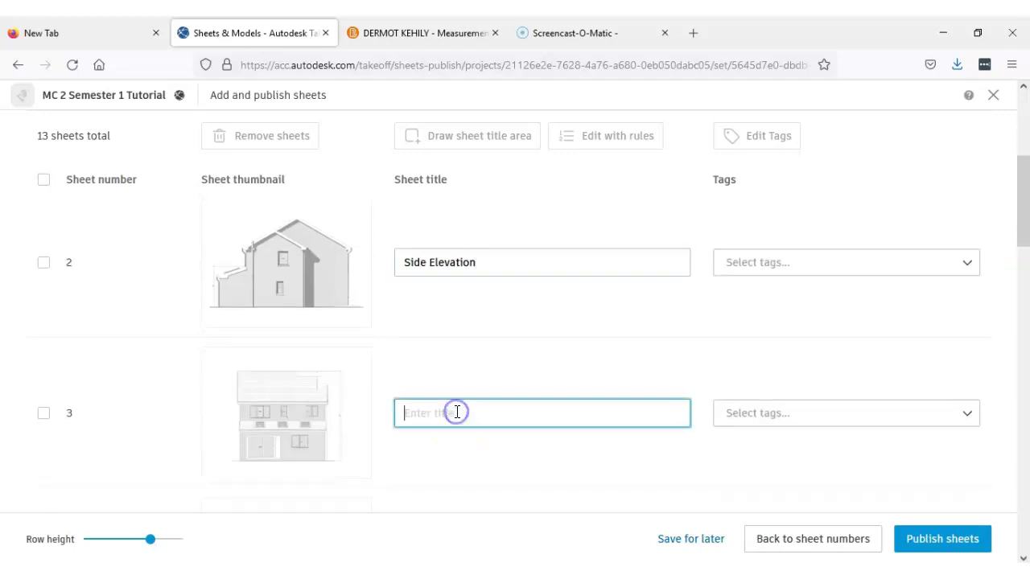
pyautogui.write('Rear Elevation')
pyautogui.click(470, 424)
pyautogui.scroll(-2, 467, 423)
pyautogui.click(455, 410)
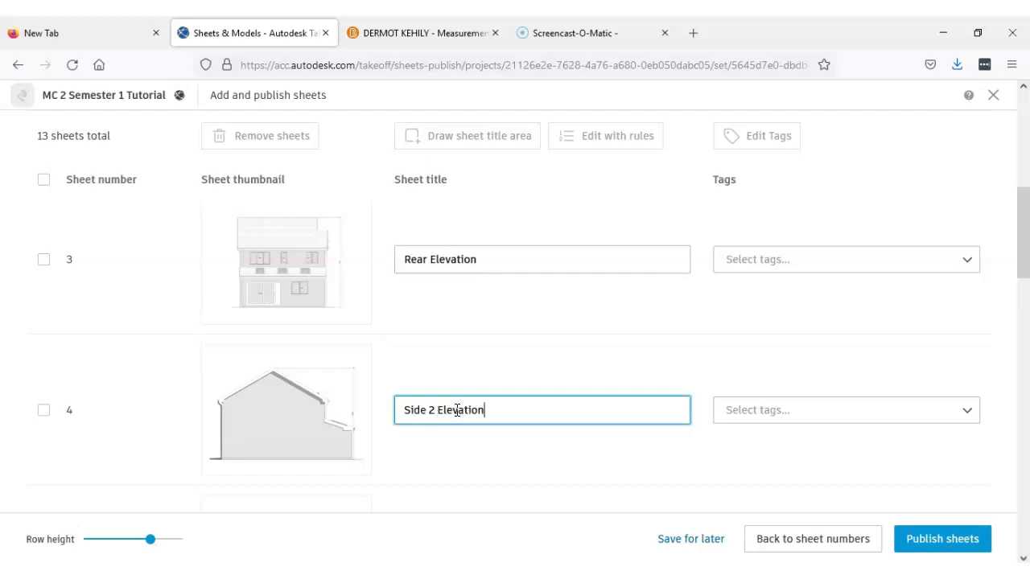
# Step: Examine the drawing of sheet 5 in the sheet viewer and title the sheet First Floor Plan
pyautogui.scroll(-3, 461, 418)
pyautogui.scroll(2, 461, 418)
pyautogui.scroll(-1, 476, 368)
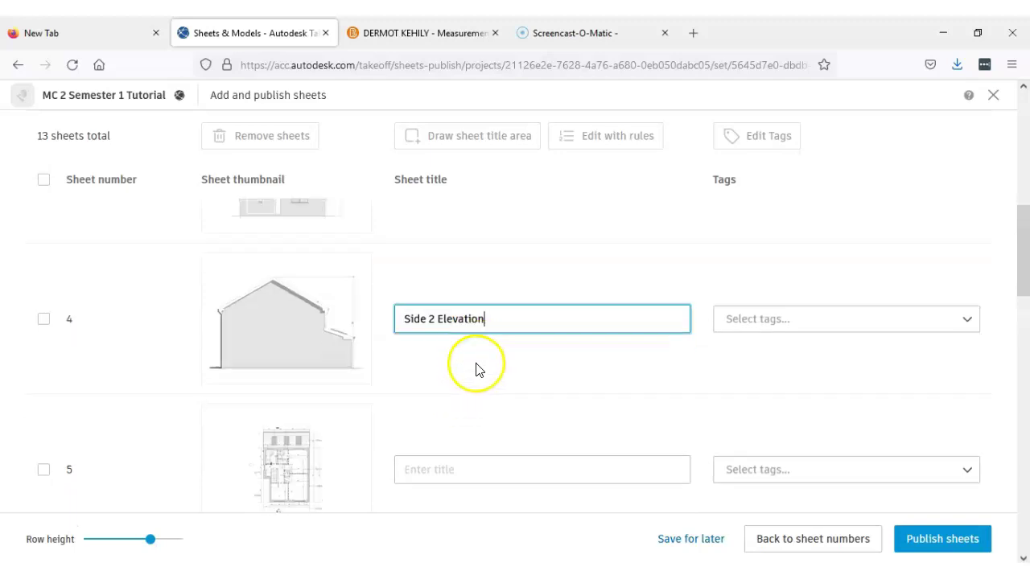
pyautogui.scroll(-1, 473, 390)
pyautogui.click(469, 410)
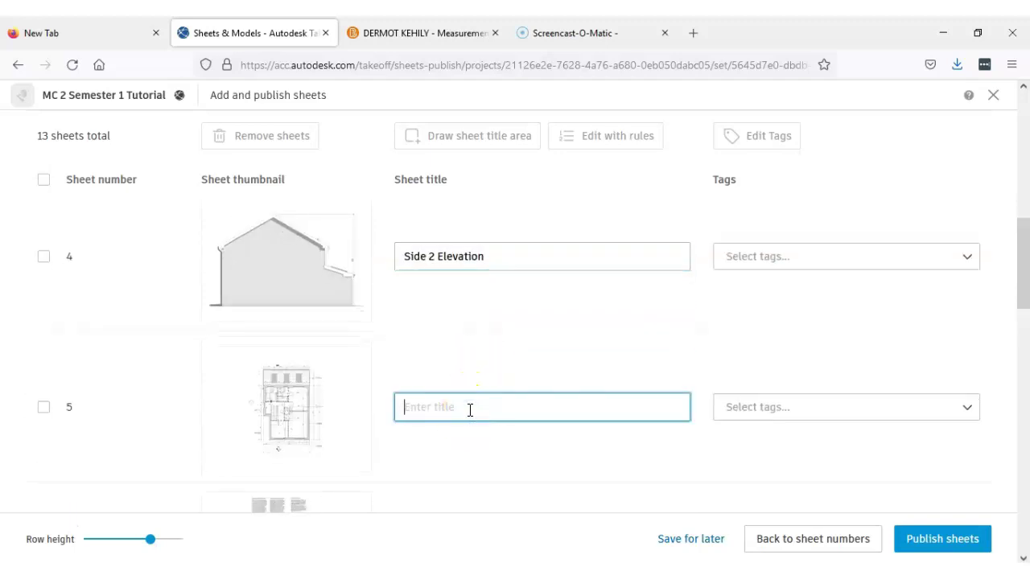
pyautogui.click(292, 404)
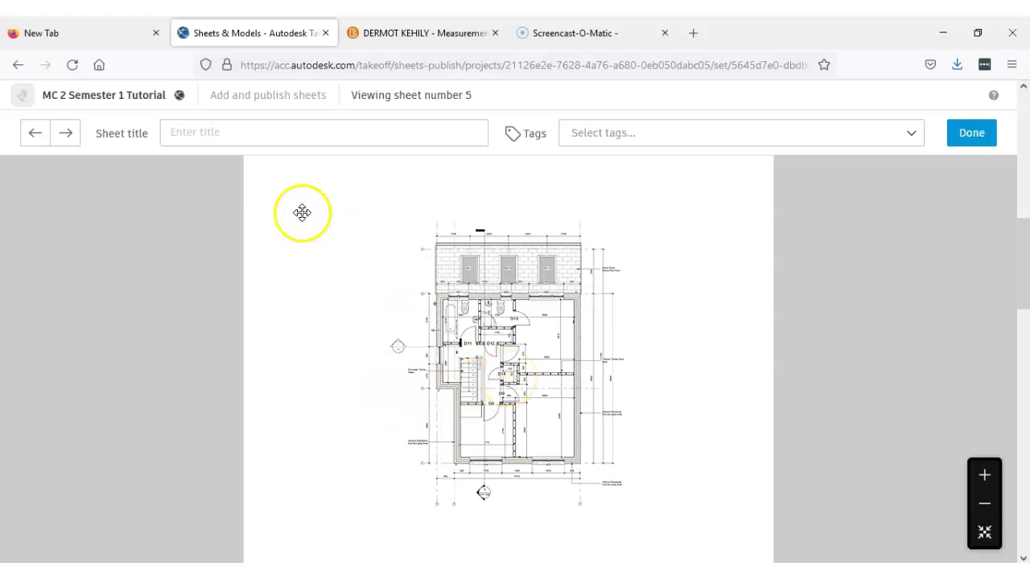
pyautogui.click(18, 66)
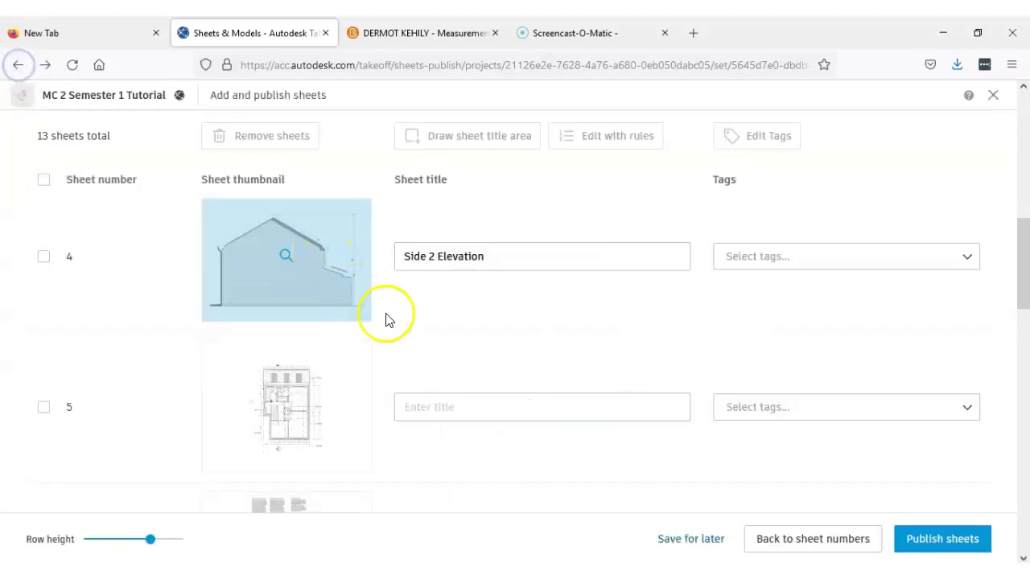
pyautogui.click(459, 407)
pyautogui.write('First Floor Plan')
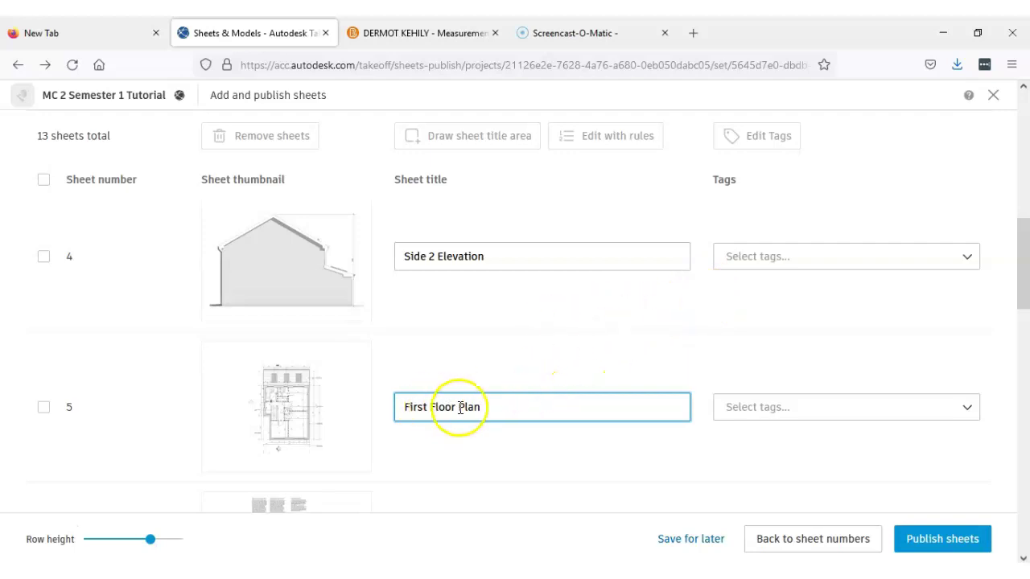
# Step: Examine the drawing of sheet 6 up close in the sheet viewer and title the sheet Ground Floor Plan
pyautogui.scroll(-2, 459, 410)
pyautogui.click(453, 404)
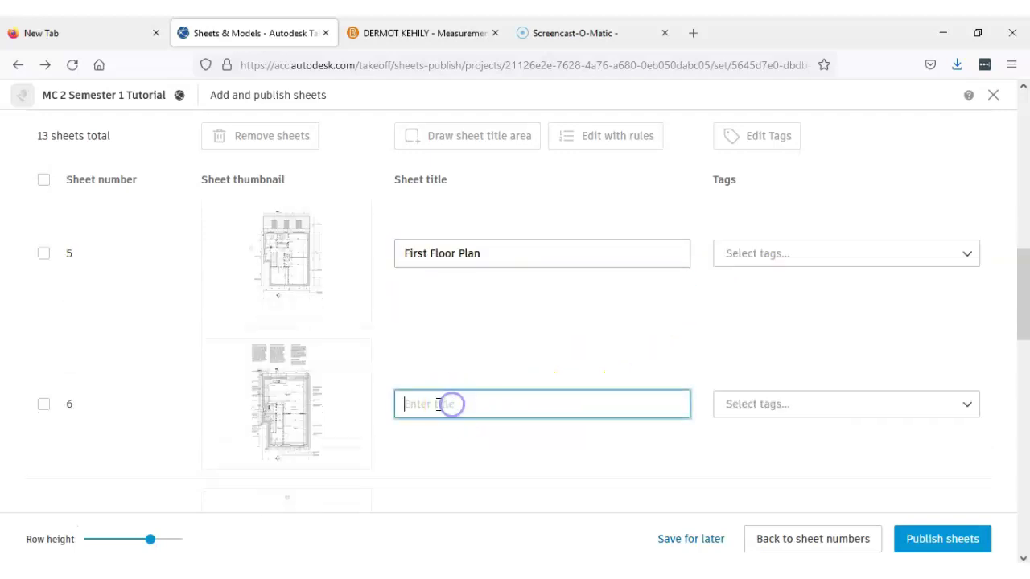
pyautogui.click(309, 404)
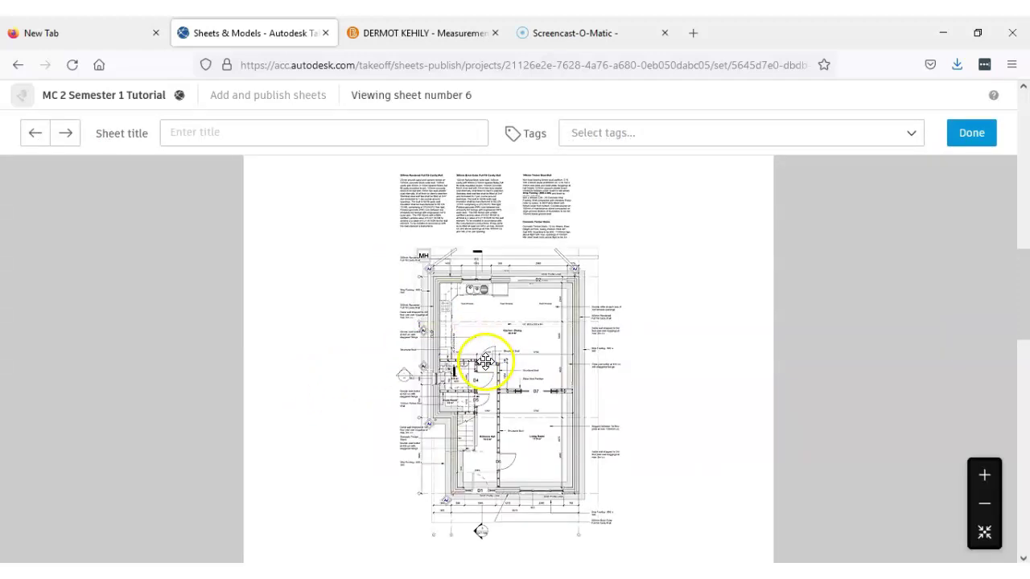
pyautogui.scroll(1, 449, 362)
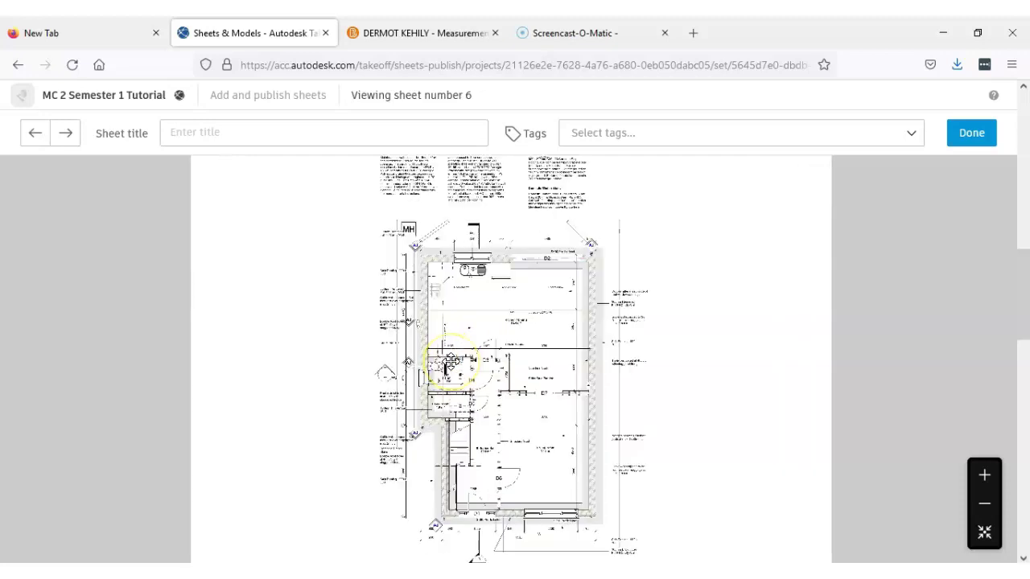
pyautogui.scroll(1, 449, 362)
pyautogui.scroll(1, 458, 308)
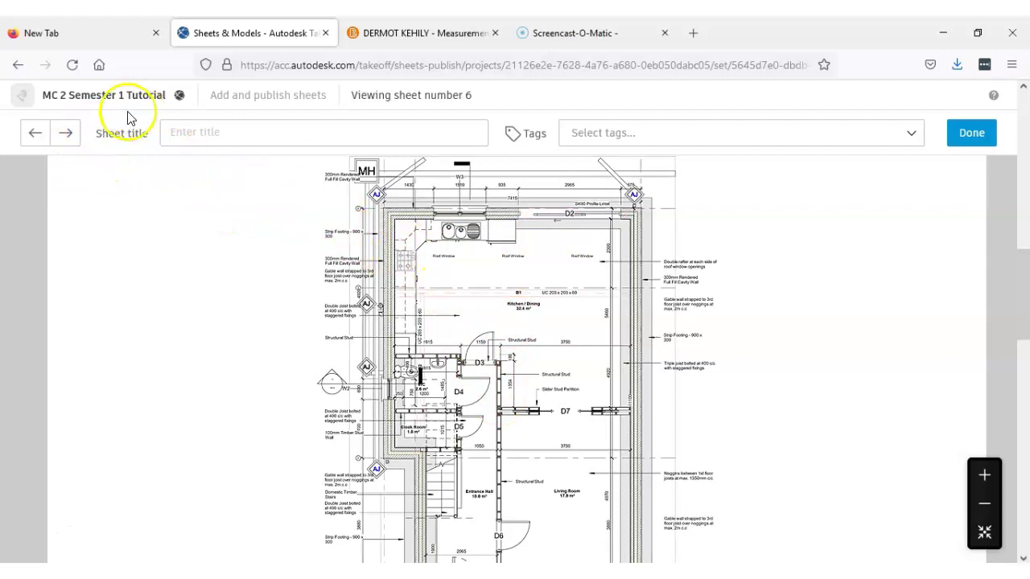
pyautogui.click(18, 65)
pyautogui.click(457, 397)
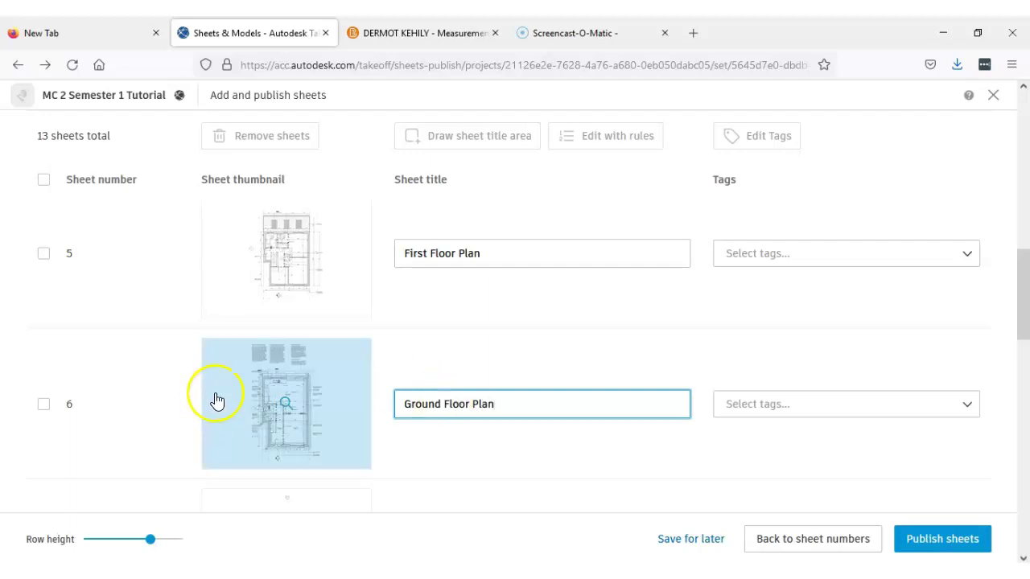
# Step: Examine the drawing of sheet 7 up close in the sheet viewer and title the sheet Roof Section Plan
pyautogui.scroll(-2, 373, 400)
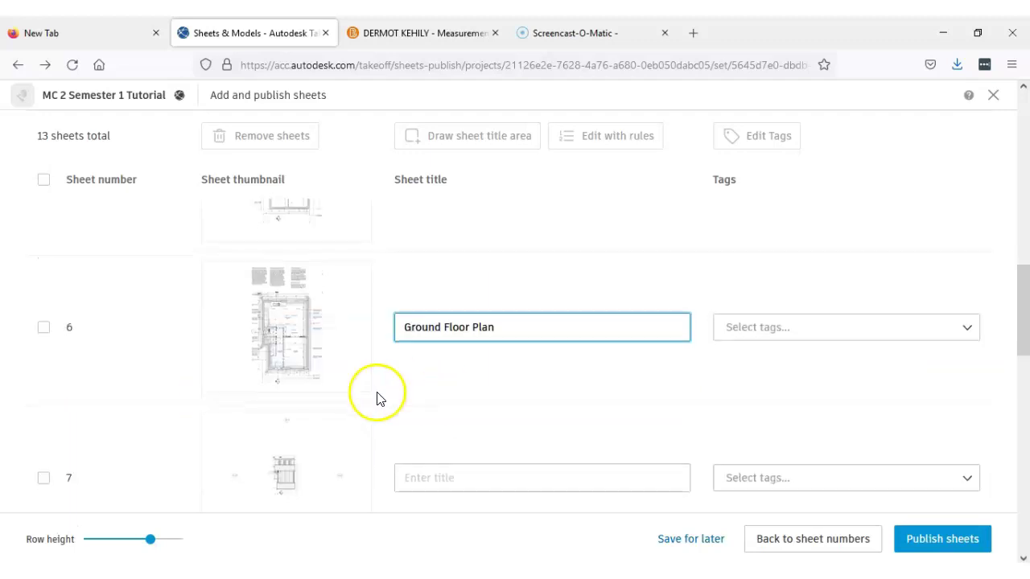
pyautogui.scroll(-1, 304, 357)
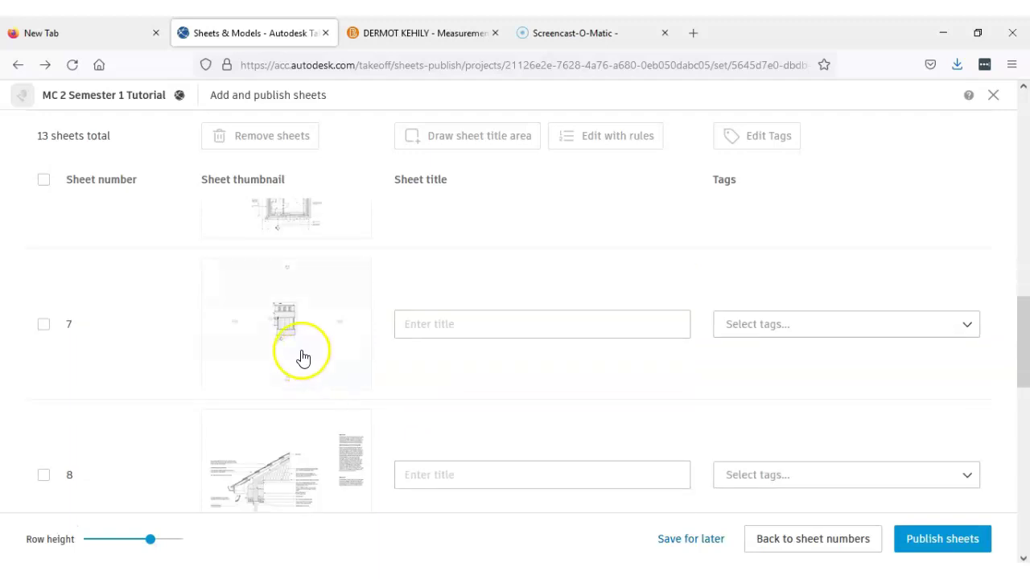
pyautogui.click(283, 329)
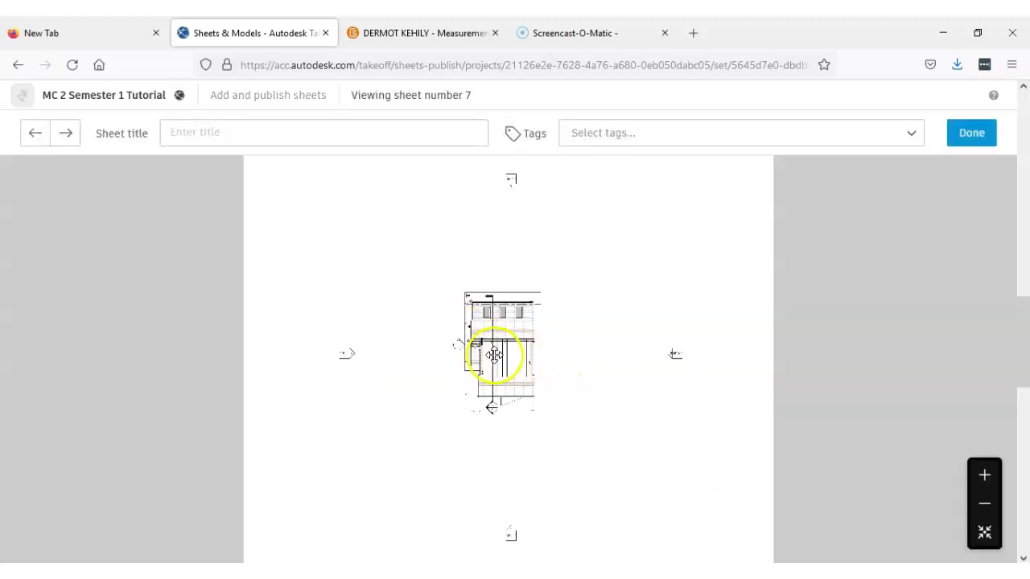
pyautogui.scroll(3, 493, 355)
pyautogui.scroll(1, 493, 355)
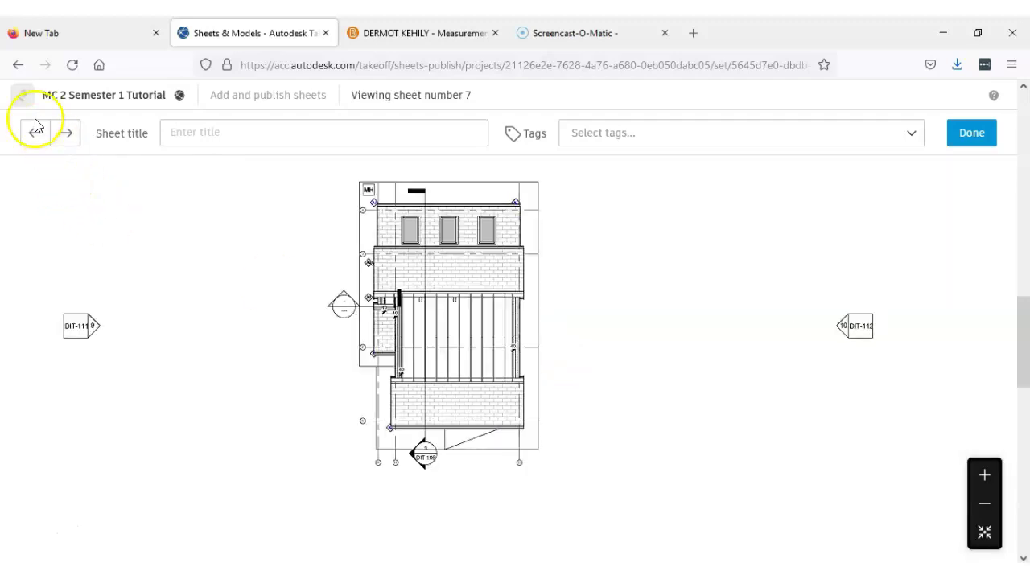
pyautogui.click(21, 70)
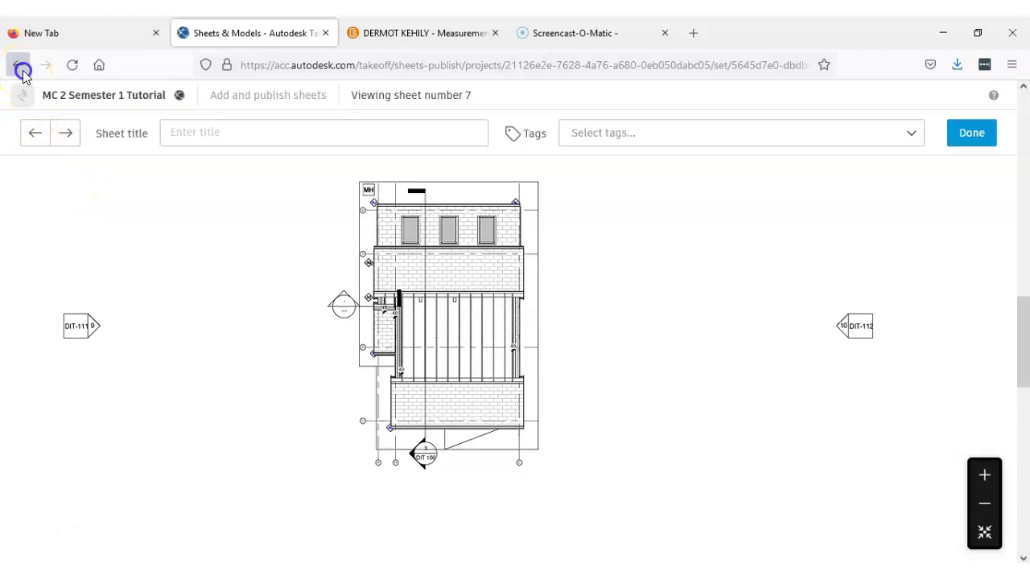
pyautogui.click(443, 325)
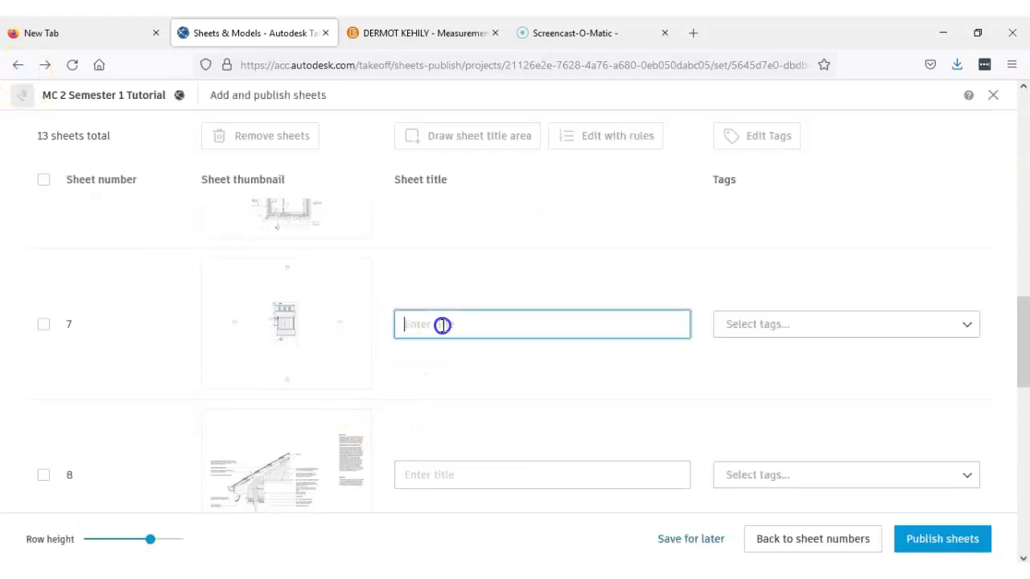
pyautogui.write('Roof Section')
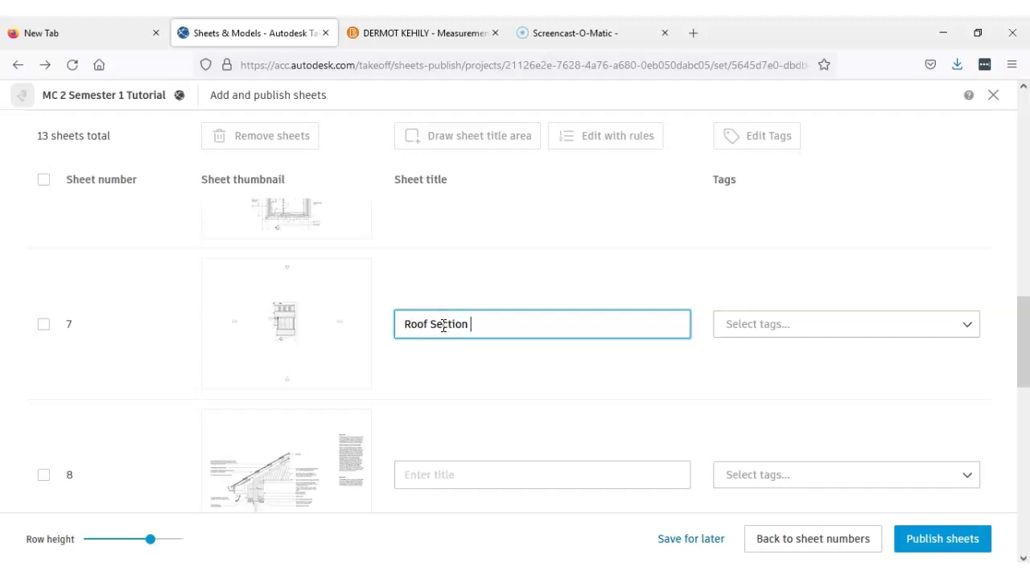
pyautogui.write(' Plan')
# Step: Title sheet 8, the roof edge detail drawing, Eaves Section Detail
pyautogui.scroll(-2, 439, 361)
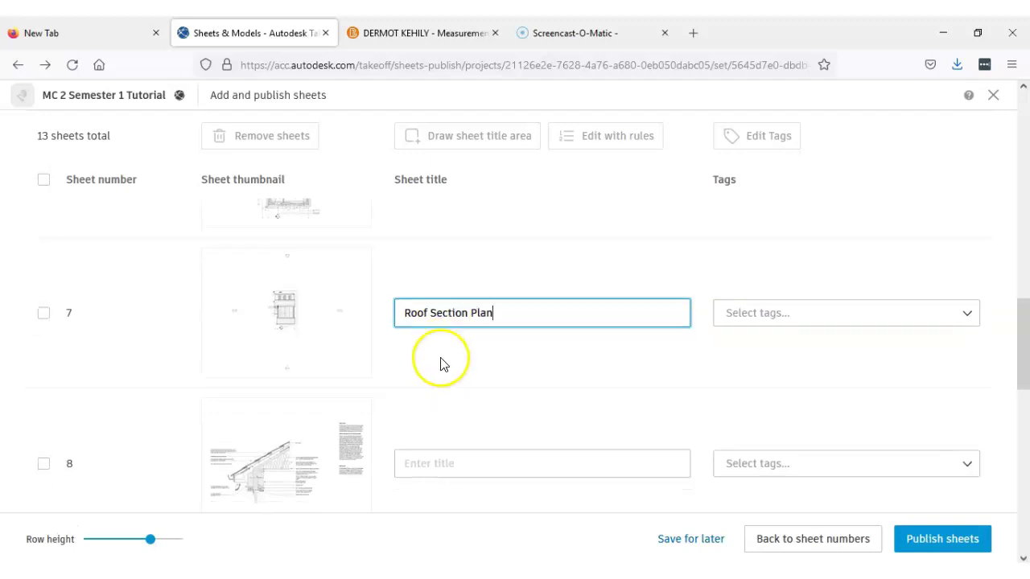
pyautogui.click(432, 403)
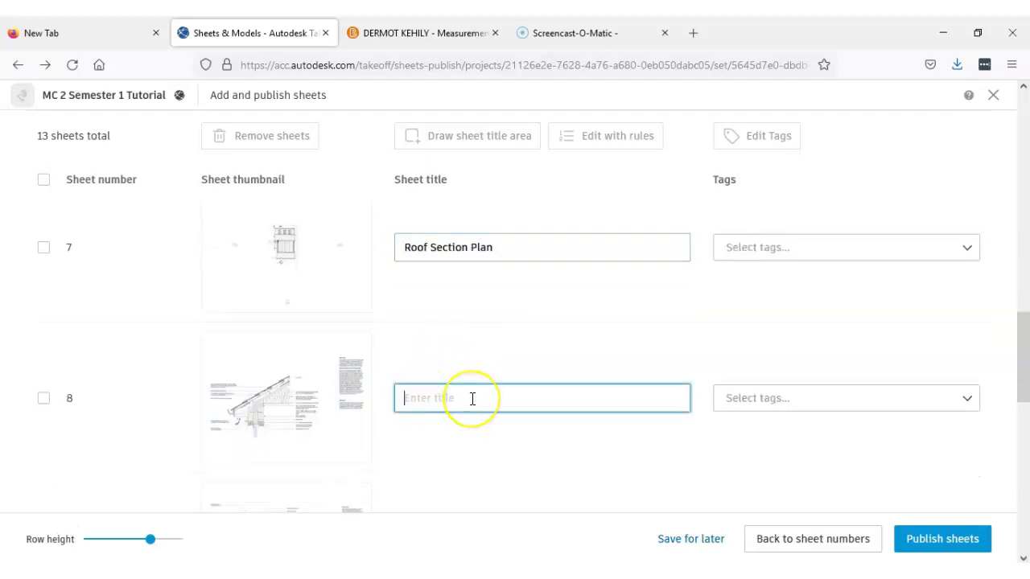
pyautogui.write('Eaves Section Detail')
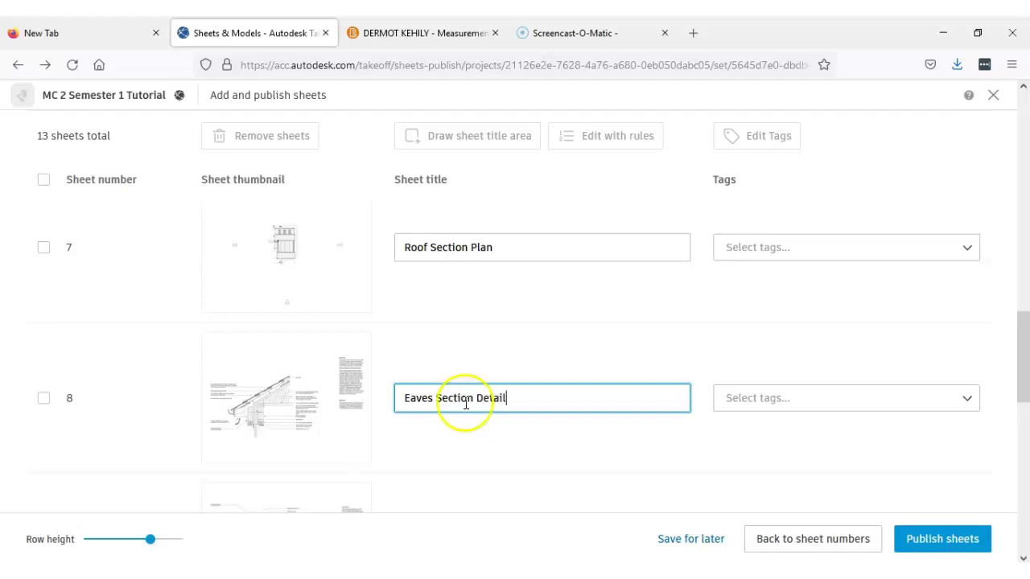
# Step: Check the drawing of sheet 9 in the sheet viewer and title the sheet Rising - Foundation Section
pyautogui.scroll(-1, 338, 373)
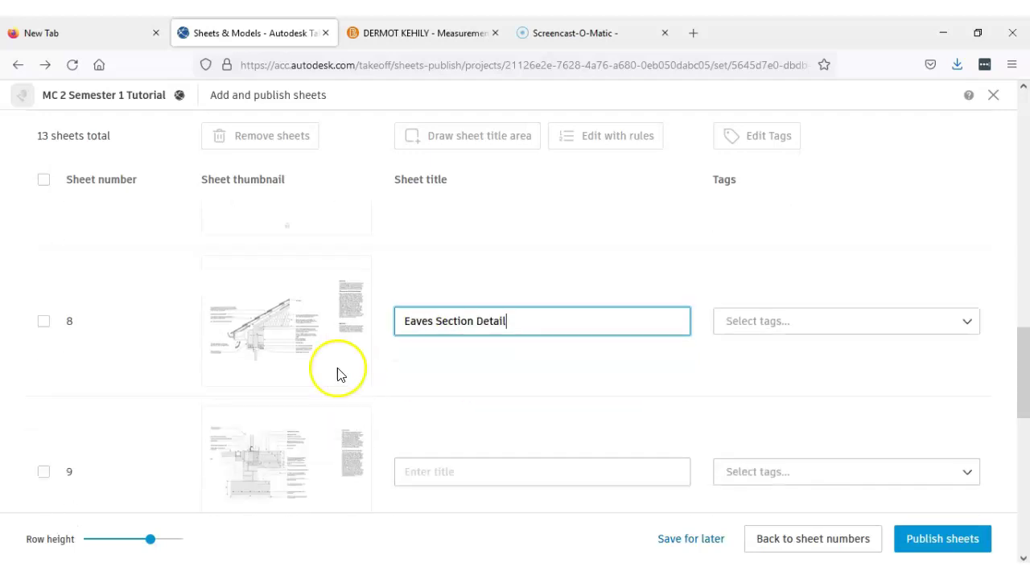
pyautogui.scroll(-1, 287, 459)
pyautogui.scroll(-1, 290, 450)
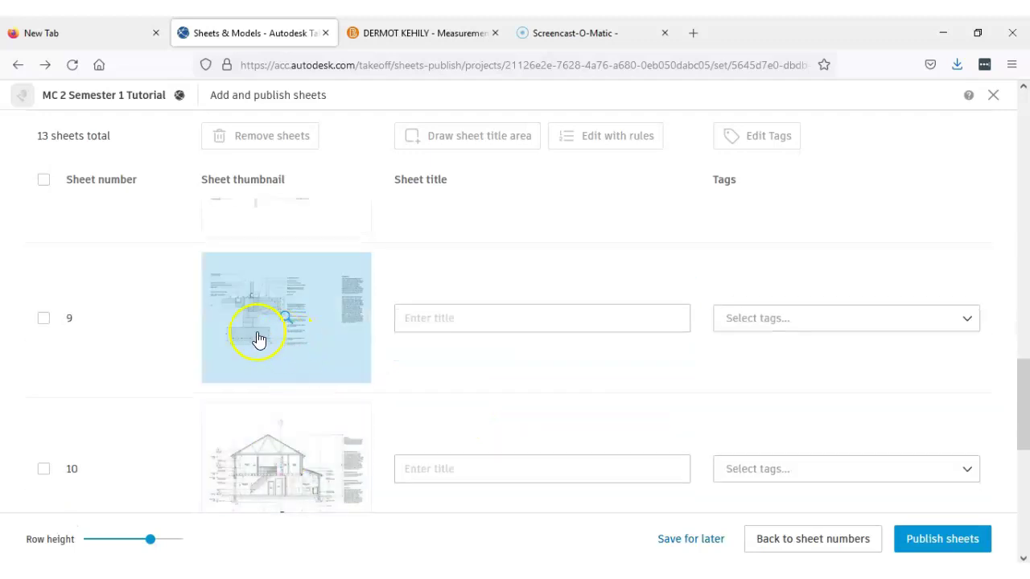
pyautogui.click(443, 320)
pyautogui.click(266, 315)
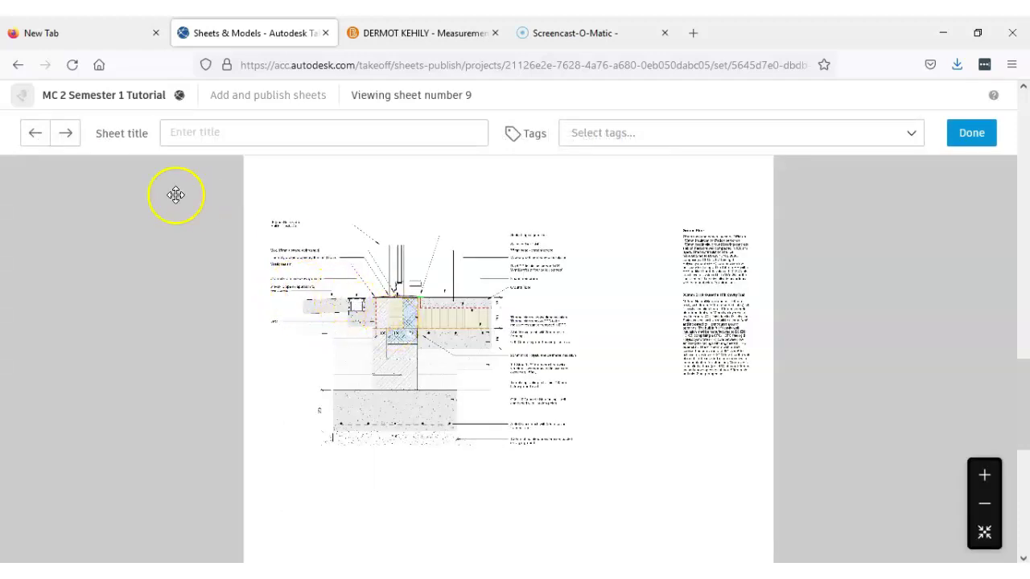
pyautogui.click(21, 65)
pyautogui.click(437, 316)
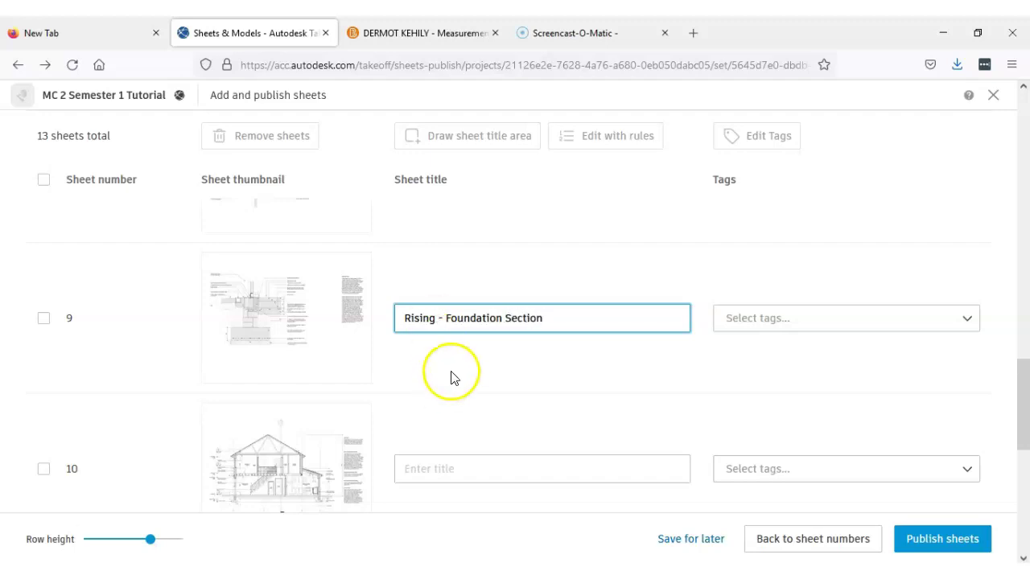
# Step: Title sheet 10, the section drawing through the house, Section Elevation
pyautogui.scroll(-2, 454, 378)
pyautogui.click(440, 393)
pyautogui.write('Section Elevation')
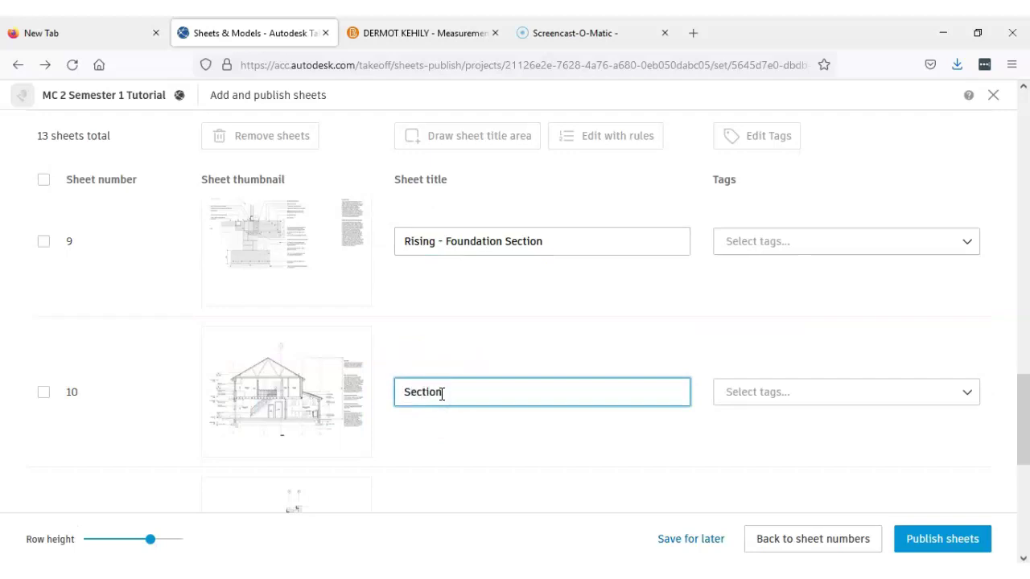
# Step: View the drawing of sheet 11 and title that sheet Wall Section, then title sheet 12 Cill Detail
pyautogui.scroll(-2, 441, 393)
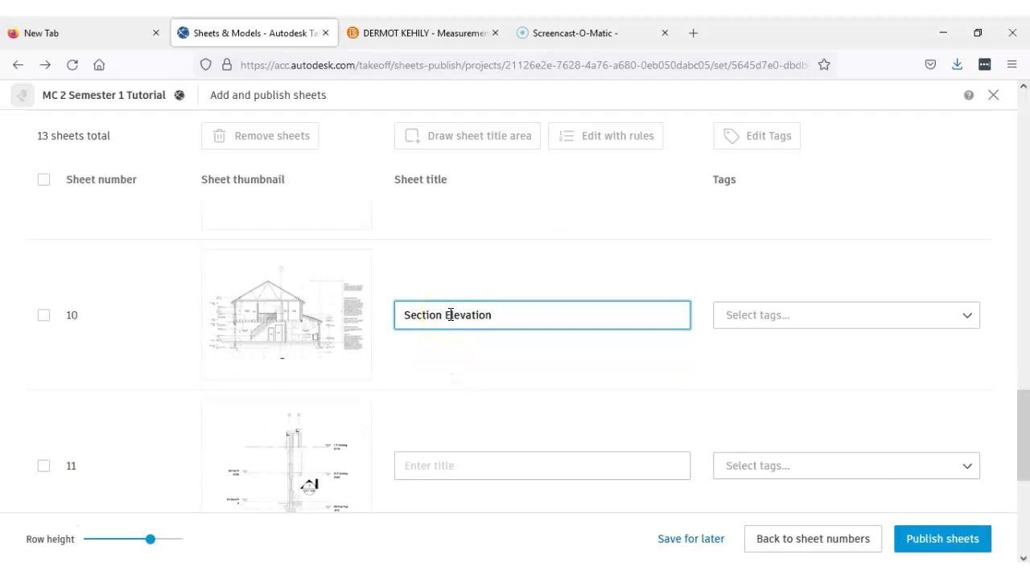
pyautogui.scroll(-2, 391, 379)
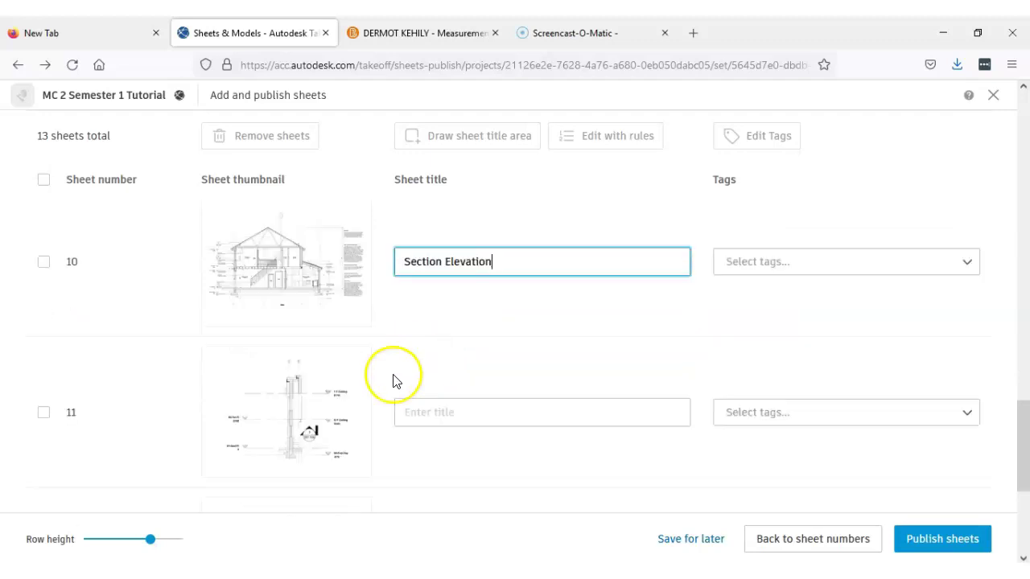
pyautogui.click(294, 393)
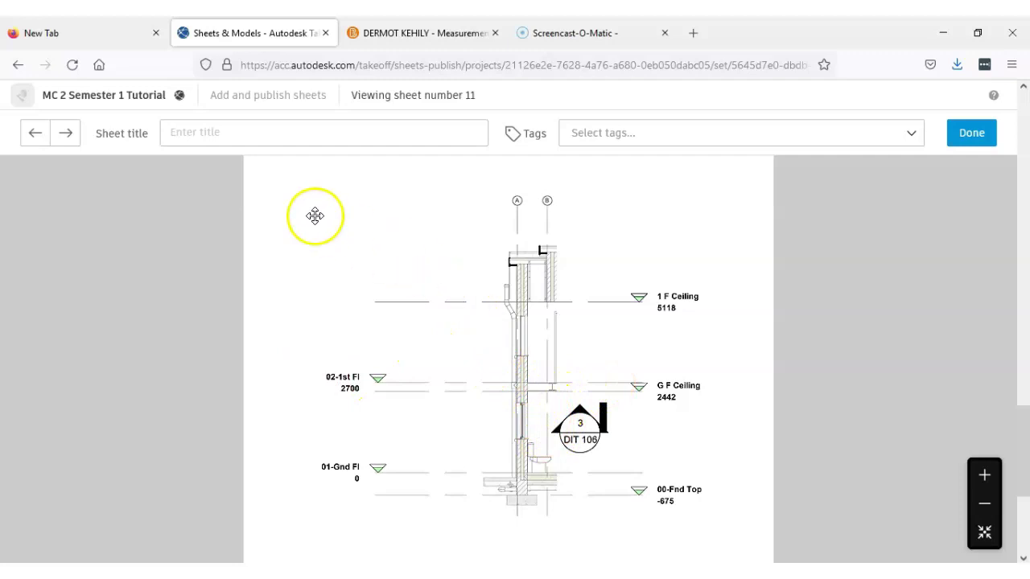
pyautogui.click(18, 64)
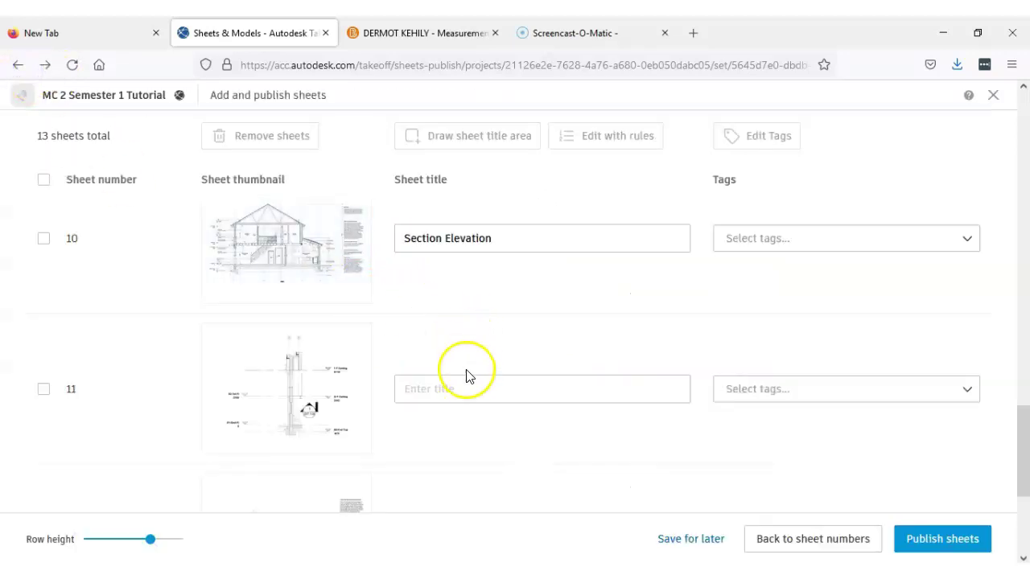
pyautogui.click(475, 392)
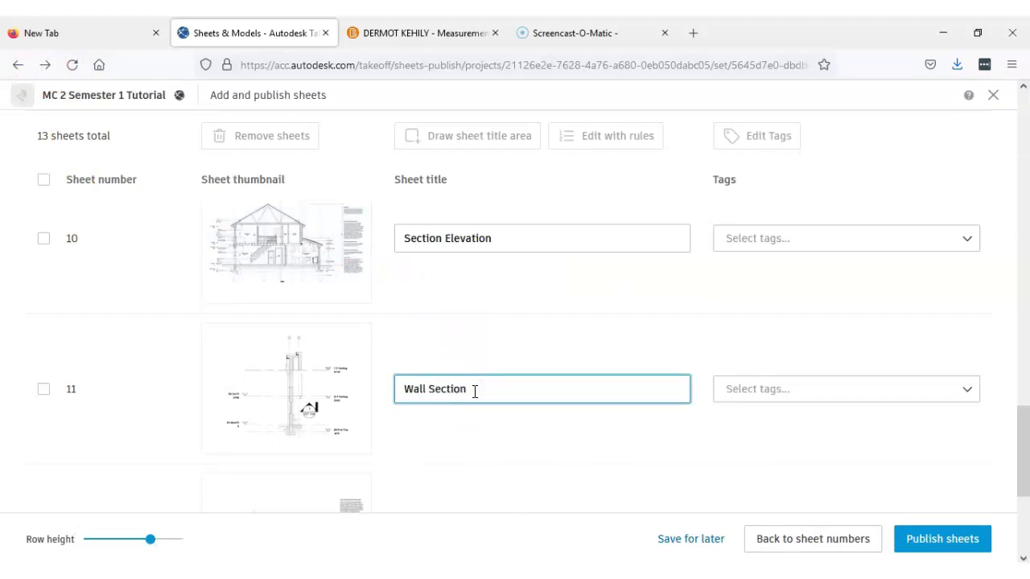
pyautogui.scroll(-2, 475, 392)
pyautogui.click(471, 387)
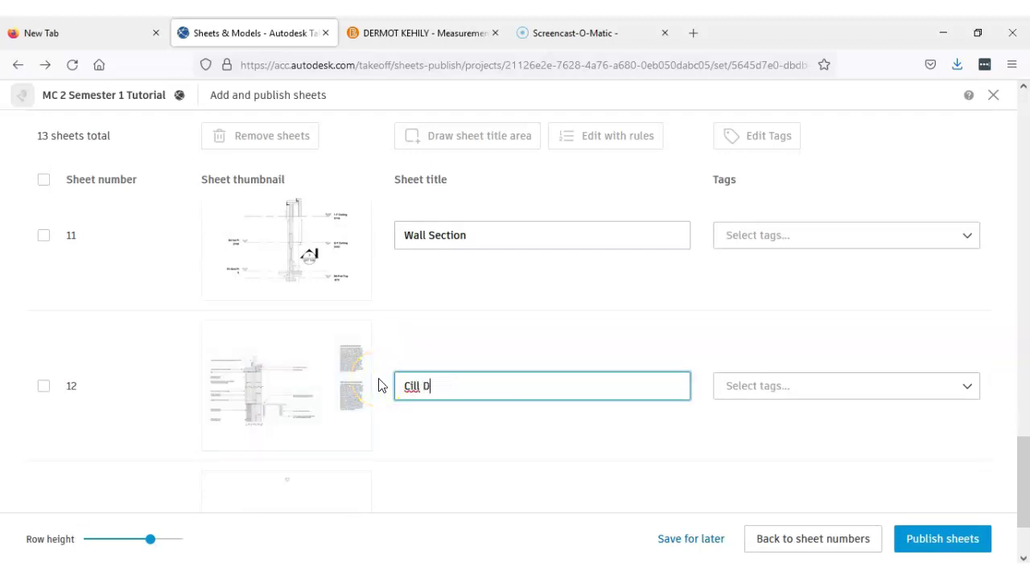
# Step: Examine the drawing of the last sheet in the list up close and title the sheet Foundation Plan
pyautogui.scroll(-1, 370, 374)
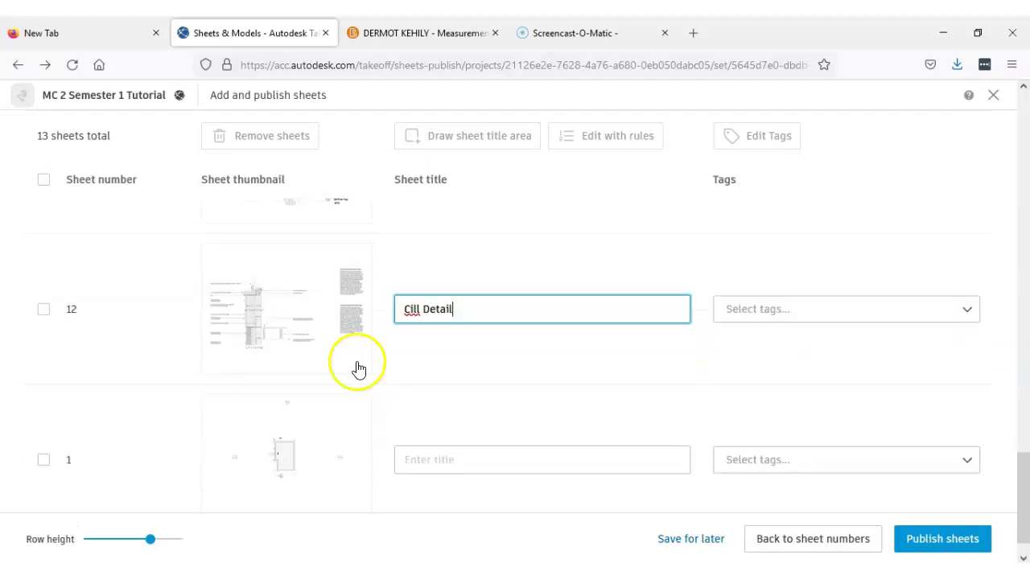
pyautogui.scroll(-1, 337, 402)
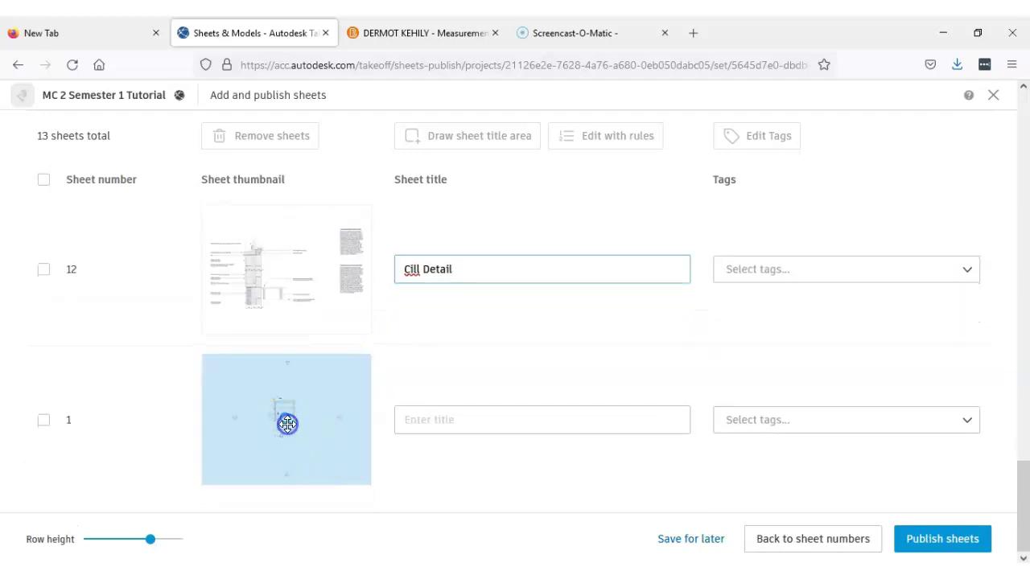
pyautogui.click(287, 426)
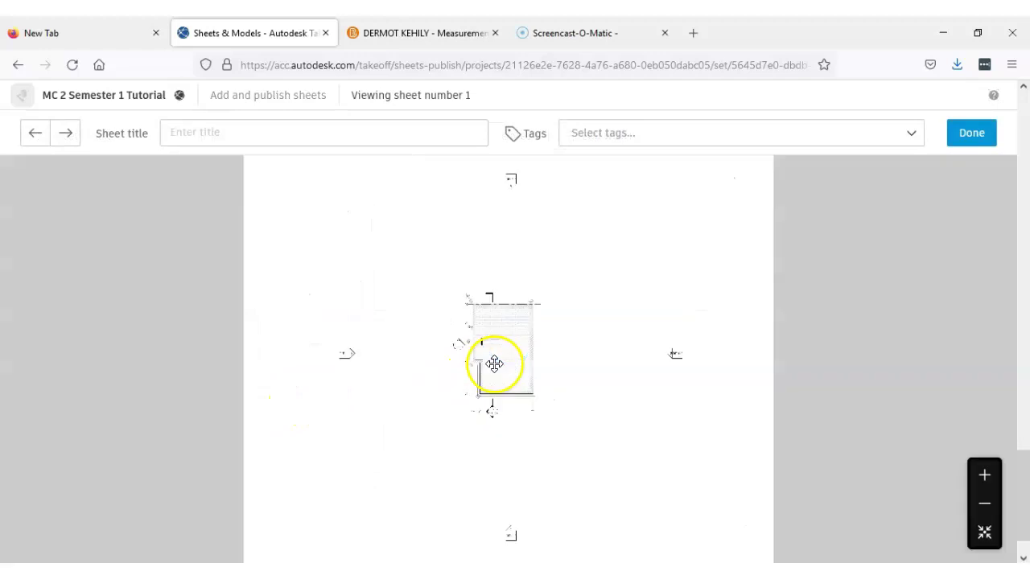
pyautogui.scroll(3, 499, 360)
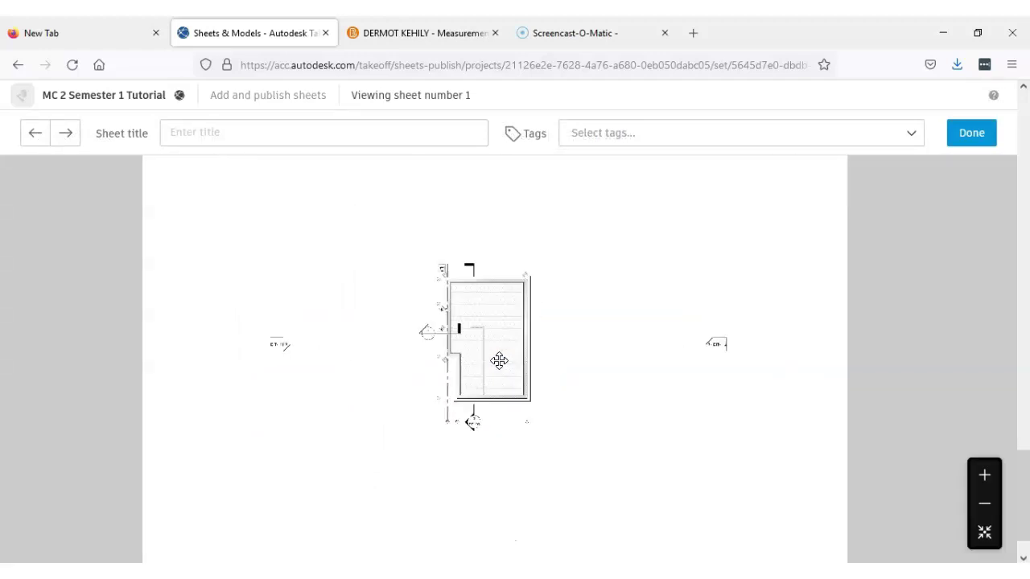
pyautogui.scroll(2, 499, 361)
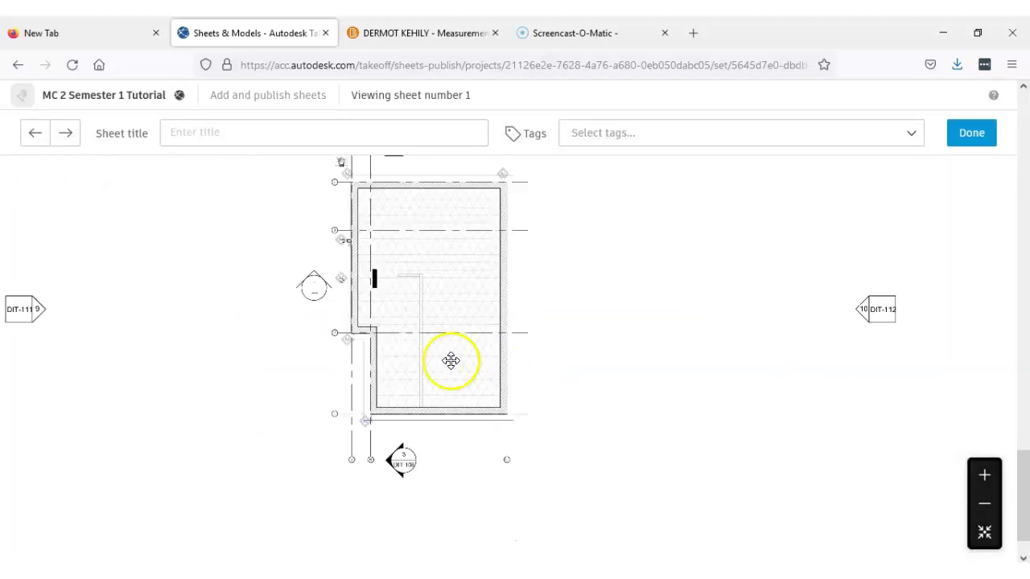
pyautogui.scroll(2, 397, 313)
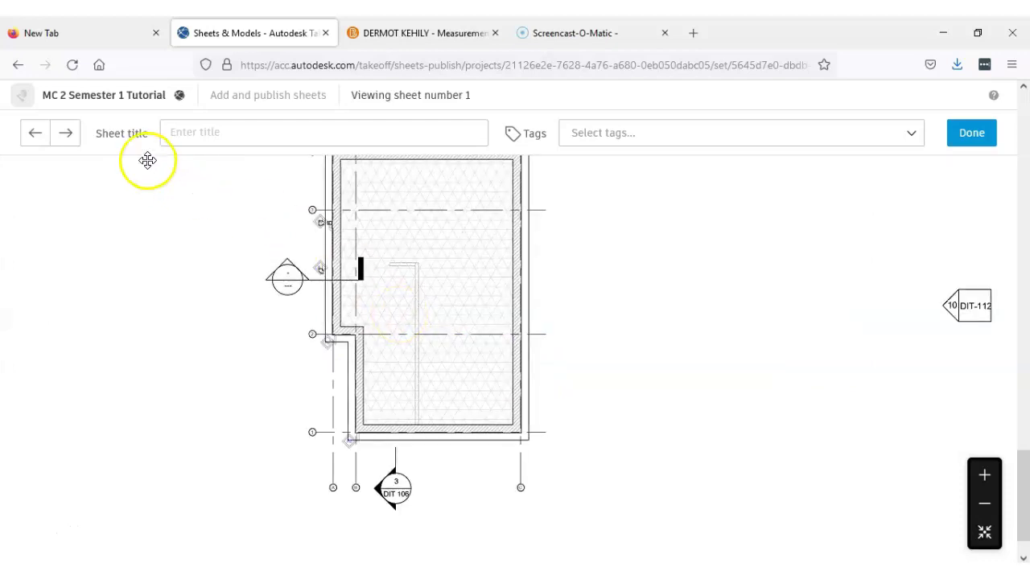
pyautogui.click(22, 95)
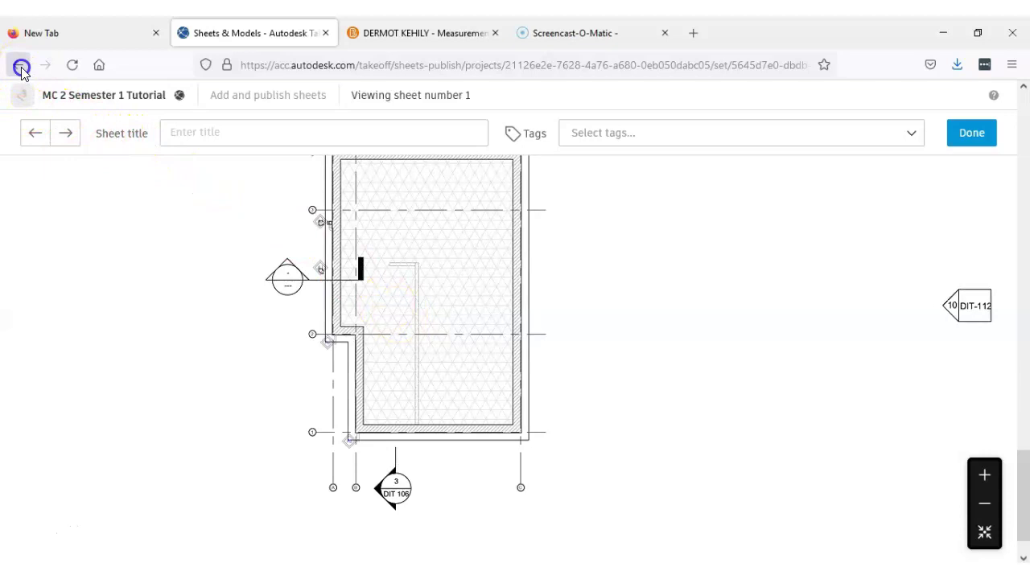
pyautogui.click(429, 421)
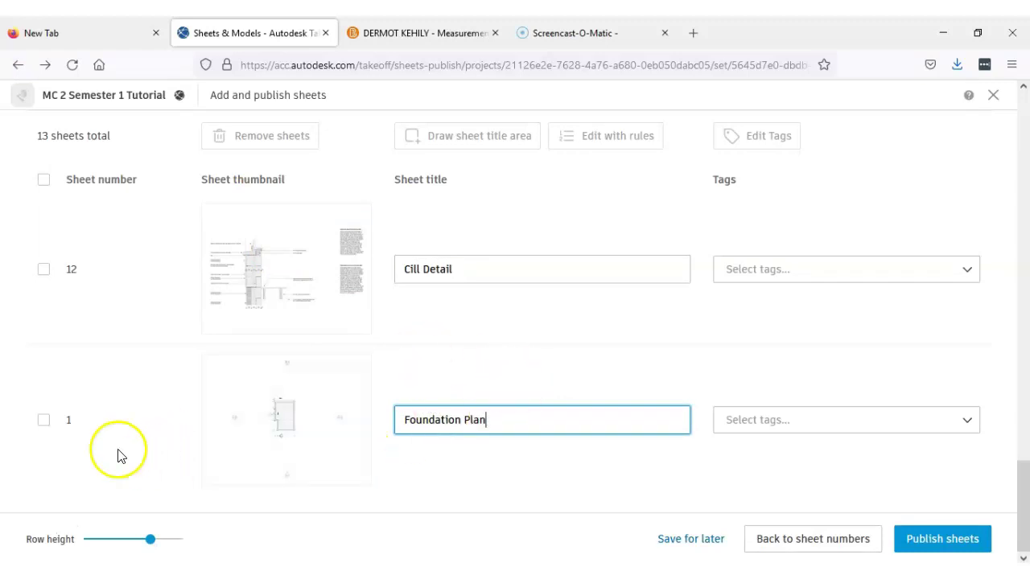
# Step: Review the sheet numbers and titles of the whole sheet list from the last sheet back to the first
pyautogui.scroll(1, 504, 433)
pyautogui.scroll(-1, 504, 432)
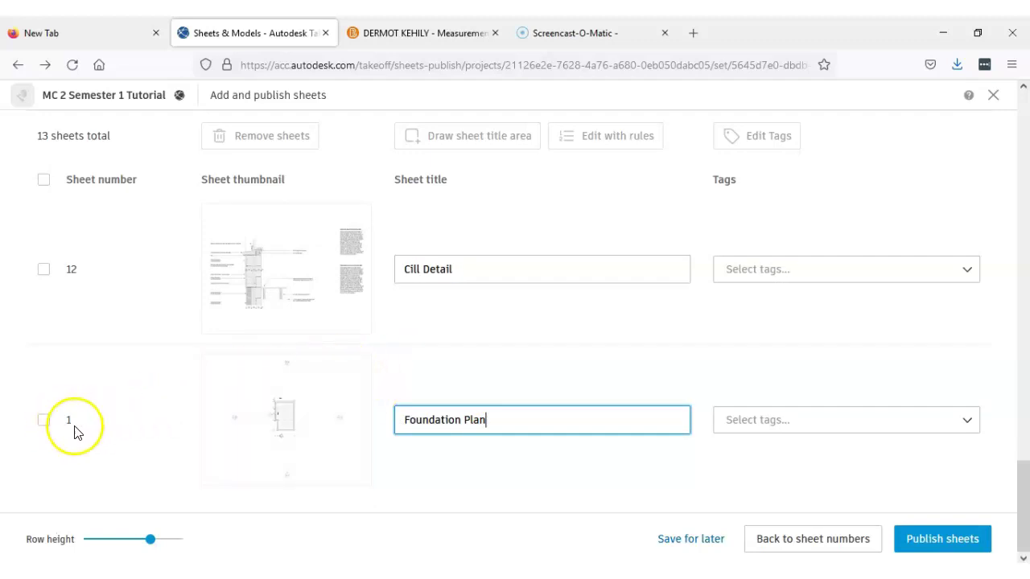
pyautogui.scroll(15, 453, 419)
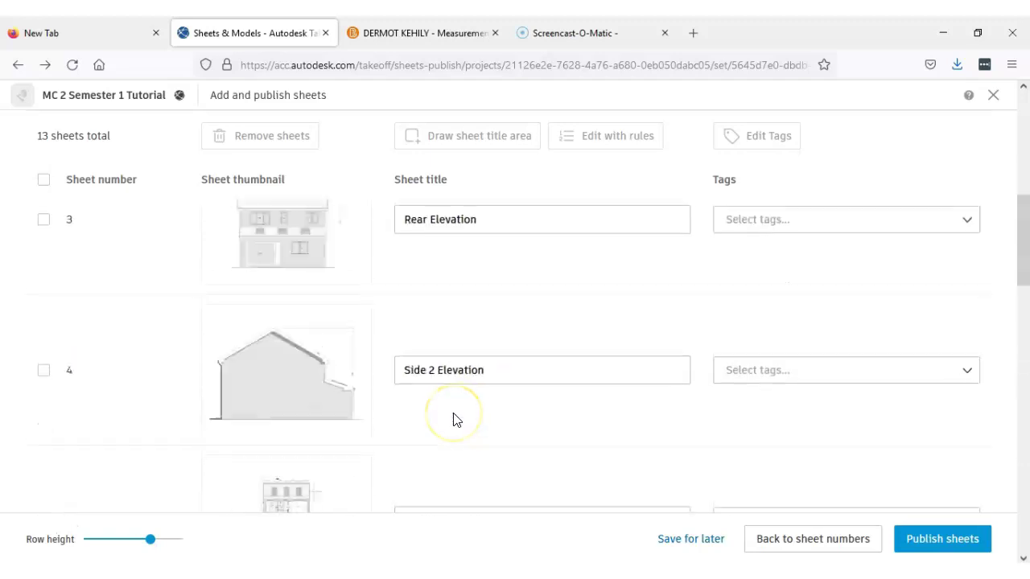
pyautogui.scroll(-15, 452, 415)
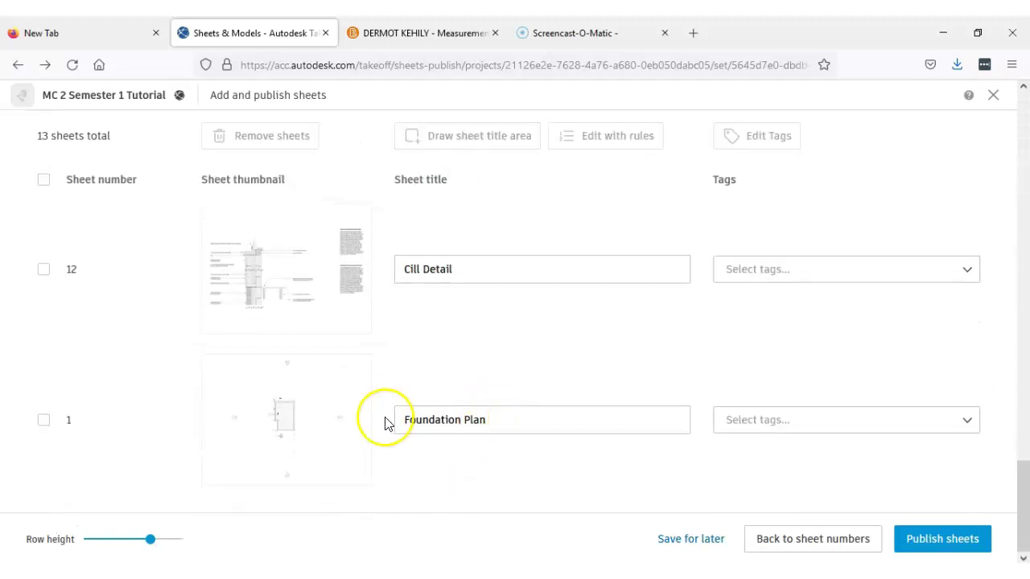
pyautogui.scroll(10, 448, 418)
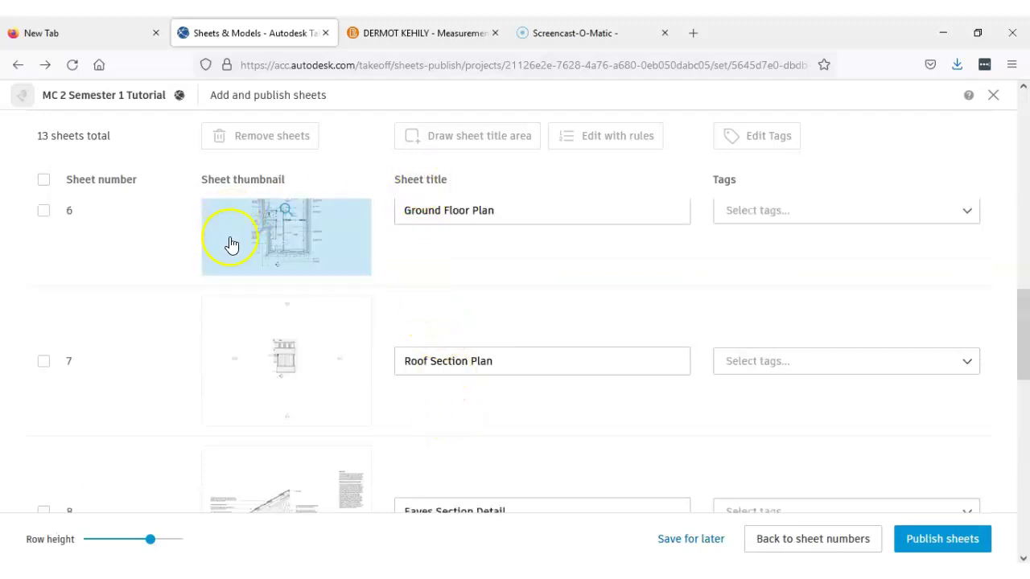
pyautogui.scroll(8, 391, 258)
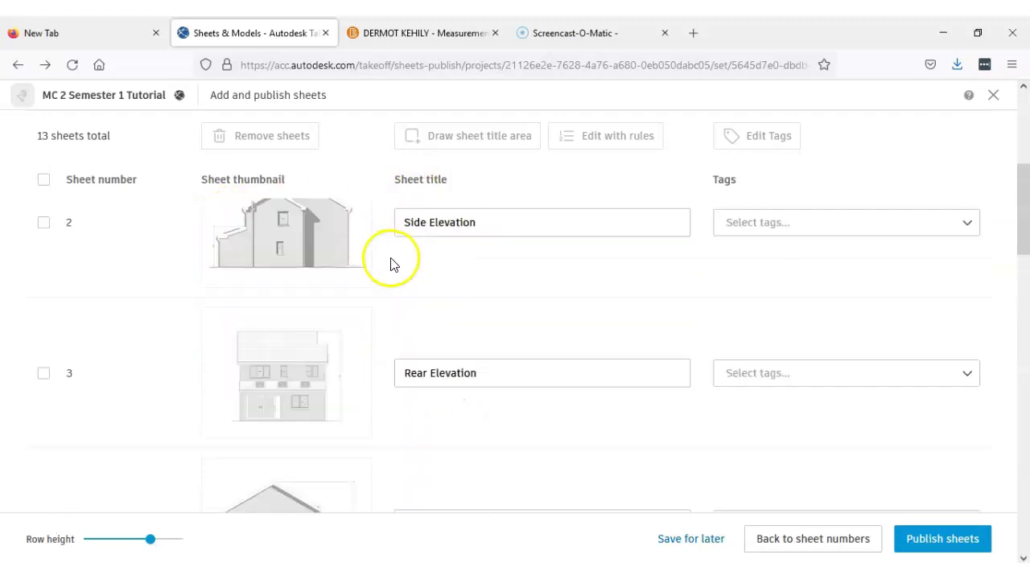
pyautogui.scroll(2, 516, 276)
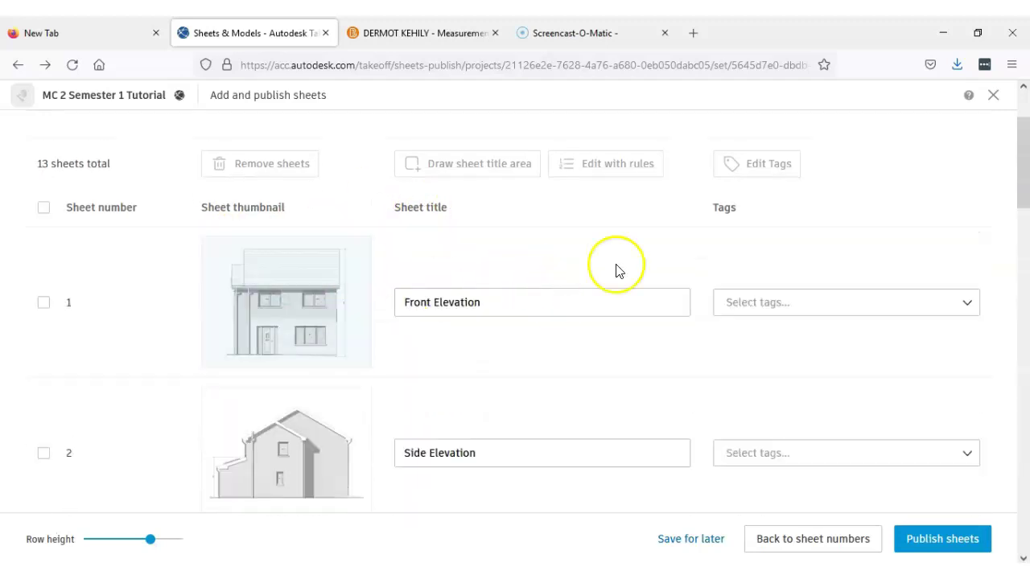
# Step: Create the tag Arch on the Side Elevation sheet and assign it to the Front Elevation sheet as well
pyautogui.click(965, 305)
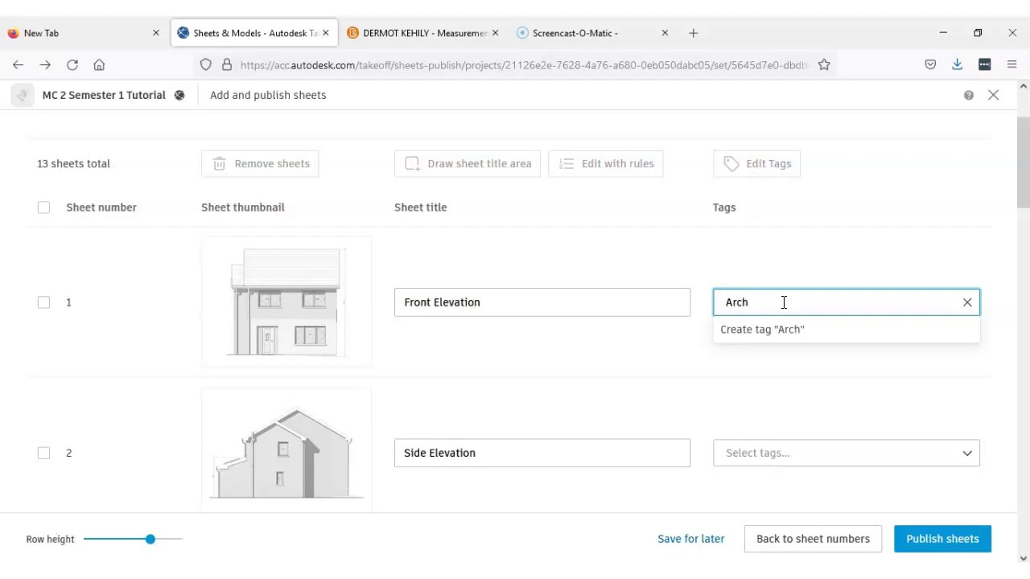
pyautogui.click(804, 455)
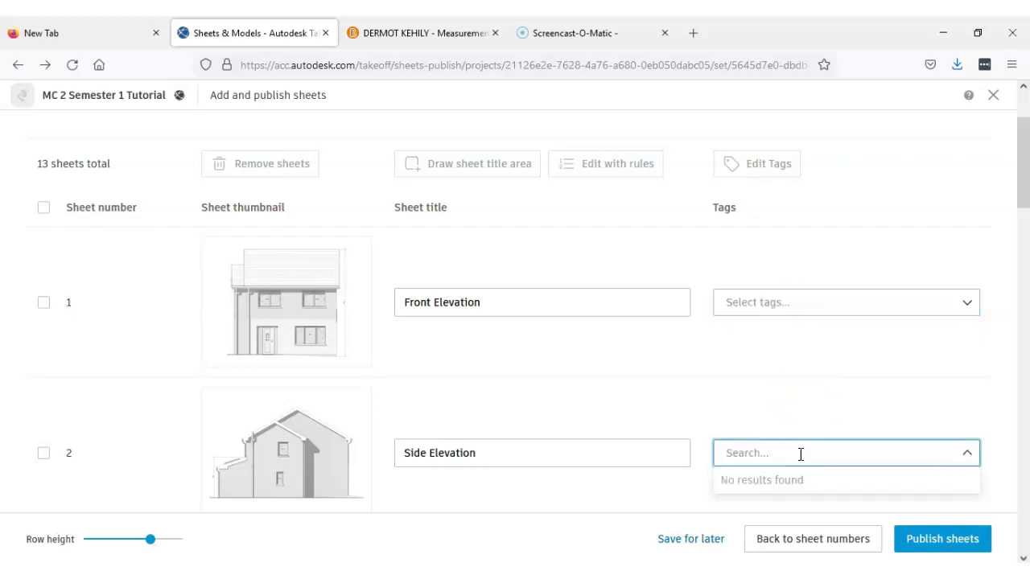
pyautogui.write('Arch')
pyautogui.click(813, 480)
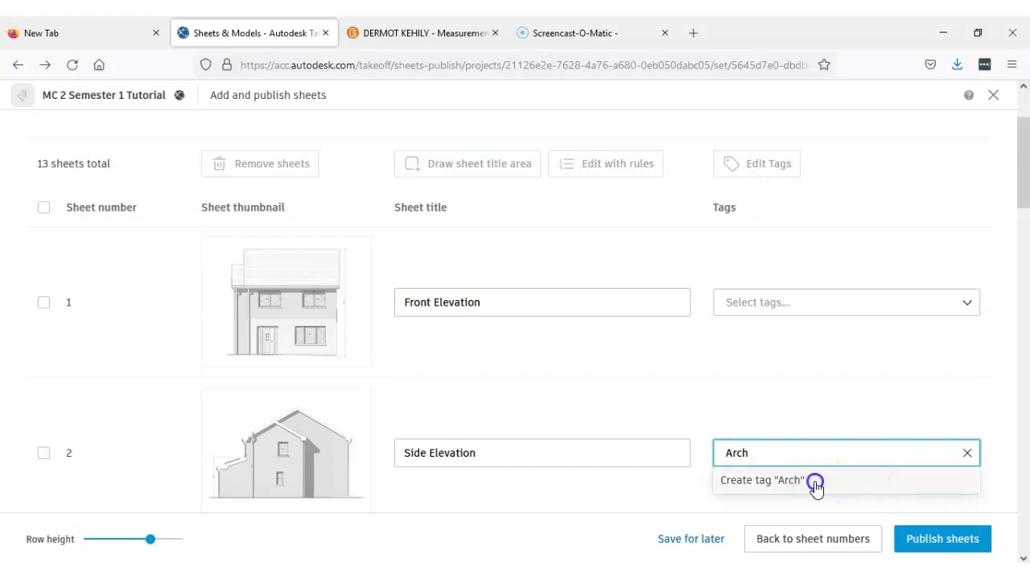
pyautogui.click(778, 303)
pyautogui.click(755, 338)
# Step: Assign the arch tag to sheets 3, 4 and 5: Rear Elevation, Side 2 Elevation and First Floor Plan
pyautogui.scroll(-2, 770, 362)
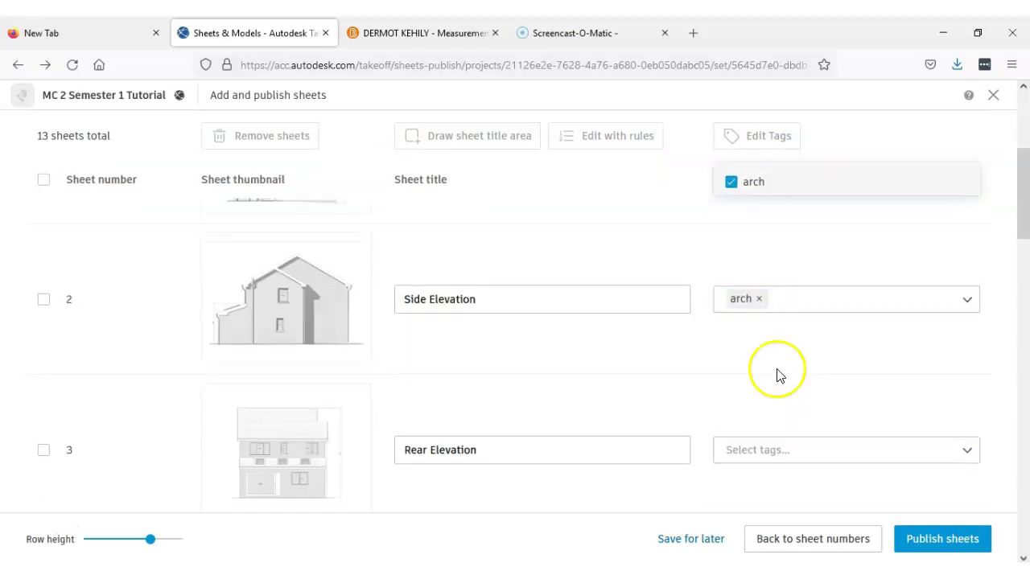
pyautogui.click(796, 462)
pyautogui.click(756, 485)
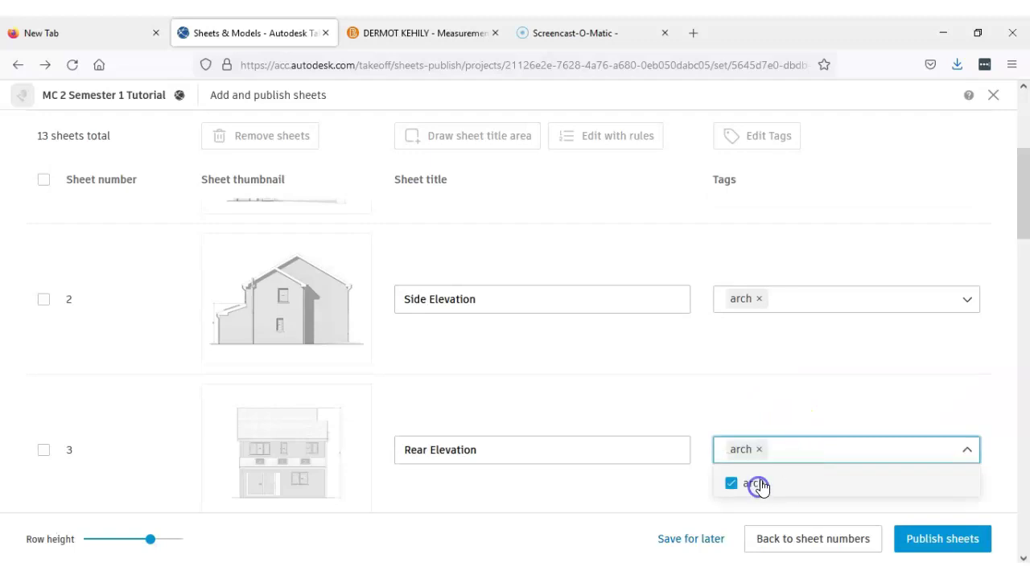
pyautogui.scroll(-3, 764, 478)
pyautogui.click(770, 372)
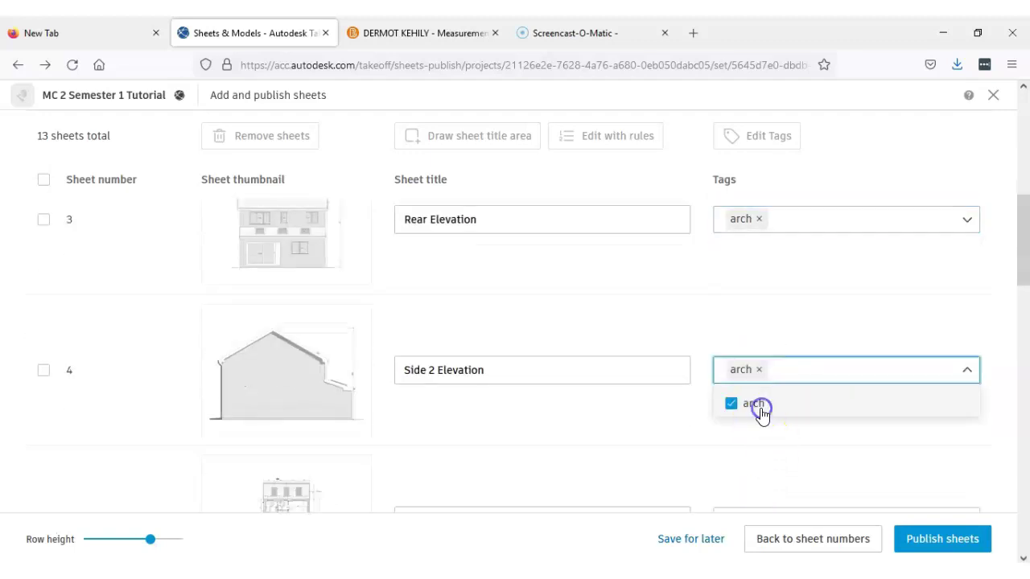
pyautogui.scroll(-3, 762, 412)
pyautogui.click(765, 366)
pyautogui.click(748, 402)
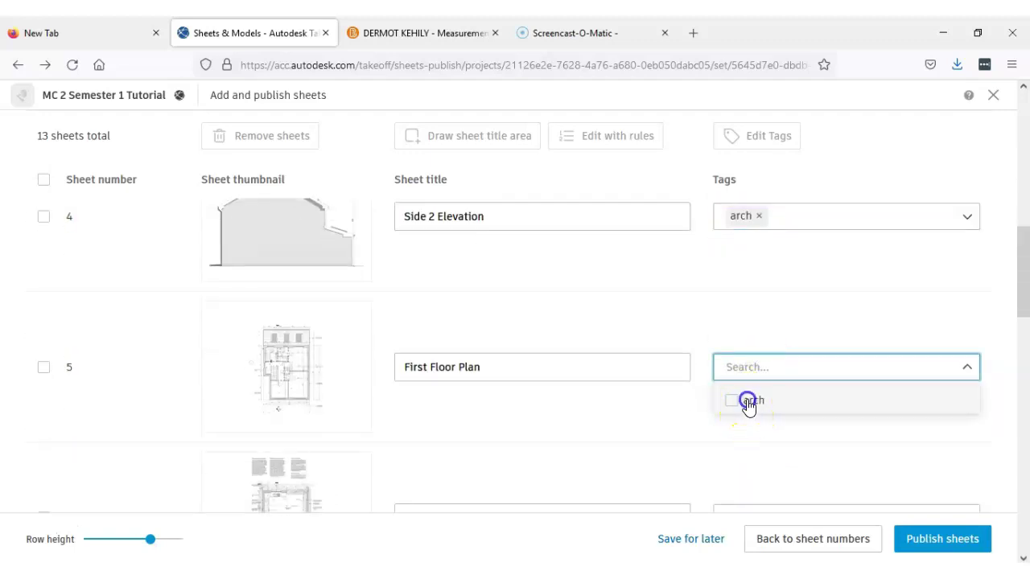
# Step: Tag sheets 6, 7 and 8, Ground Floor Plan, Roof Section Plan and Eaves Section Detail, with arch
pyautogui.scroll(-3, 748, 405)
pyautogui.click(754, 287)
pyautogui.click(742, 322)
pyautogui.click(741, 438)
pyautogui.click(749, 472)
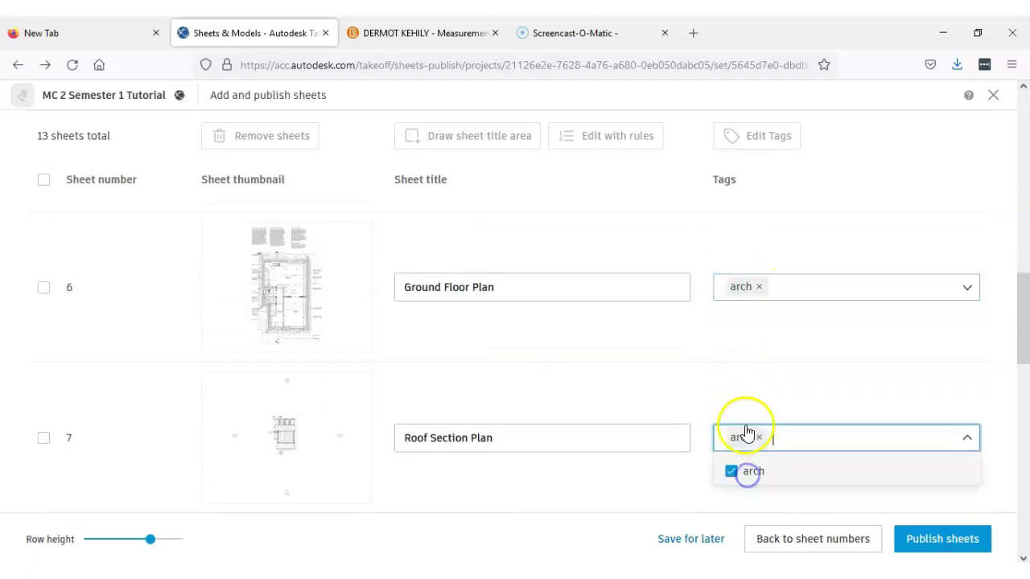
pyautogui.scroll(-2, 748, 451)
pyautogui.click(746, 435)
pyautogui.click(750, 470)
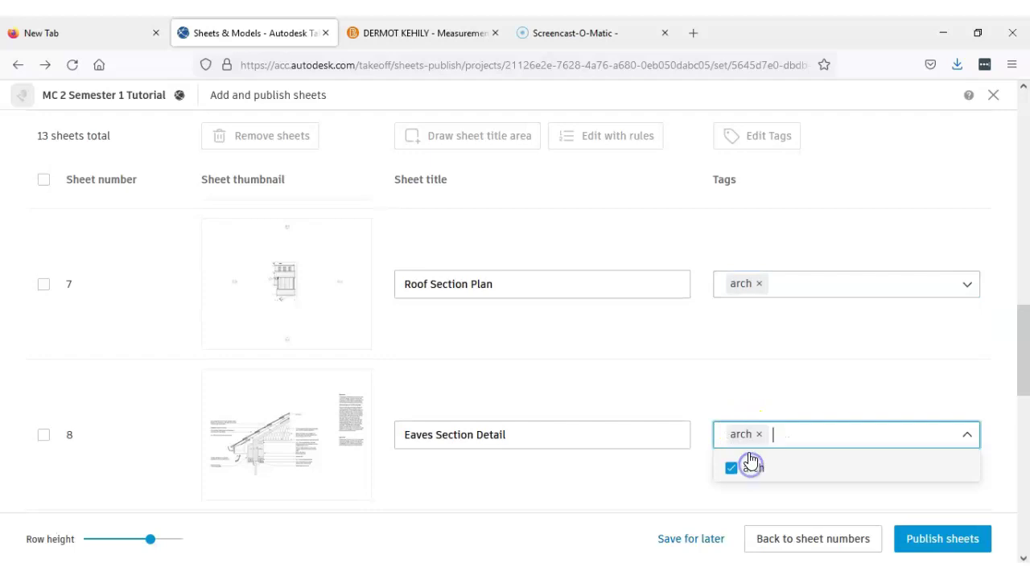
# Step: Apply the arch tag to sheets 9, 10 and 11: Rising - Foundation Section, Section Elevation and Wall Section
pyautogui.scroll(-4, 749, 448)
pyautogui.click(749, 278)
pyautogui.click(747, 314)
pyautogui.click(763, 430)
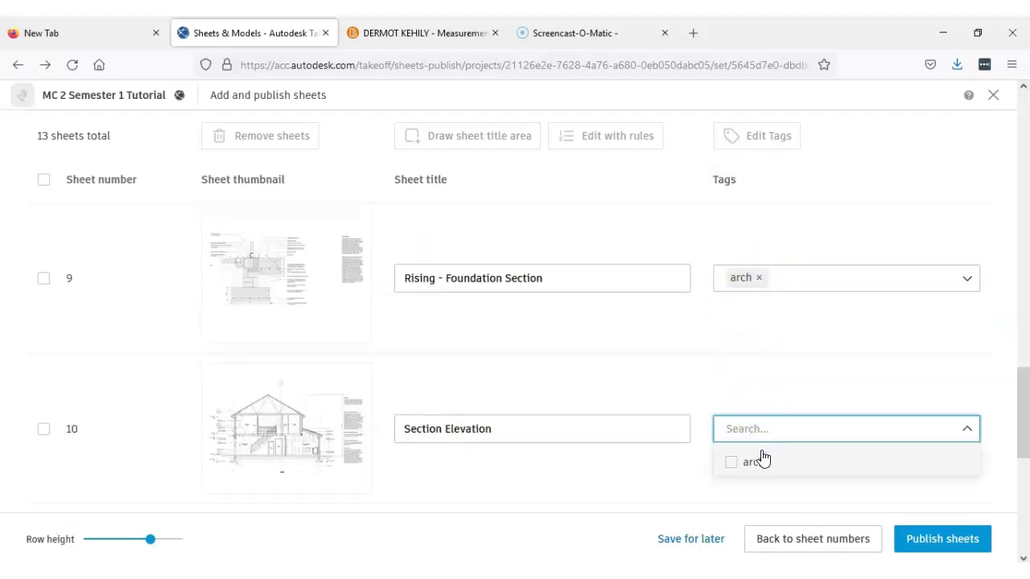
pyautogui.scroll(-2, 762, 418)
pyautogui.click(760, 428)
pyautogui.click(753, 465)
# Step: Add the arch tag to the last two sheets in the list, Cill Detail and Foundation Plan
pyautogui.scroll(-2, 752, 454)
pyautogui.click(759, 421)
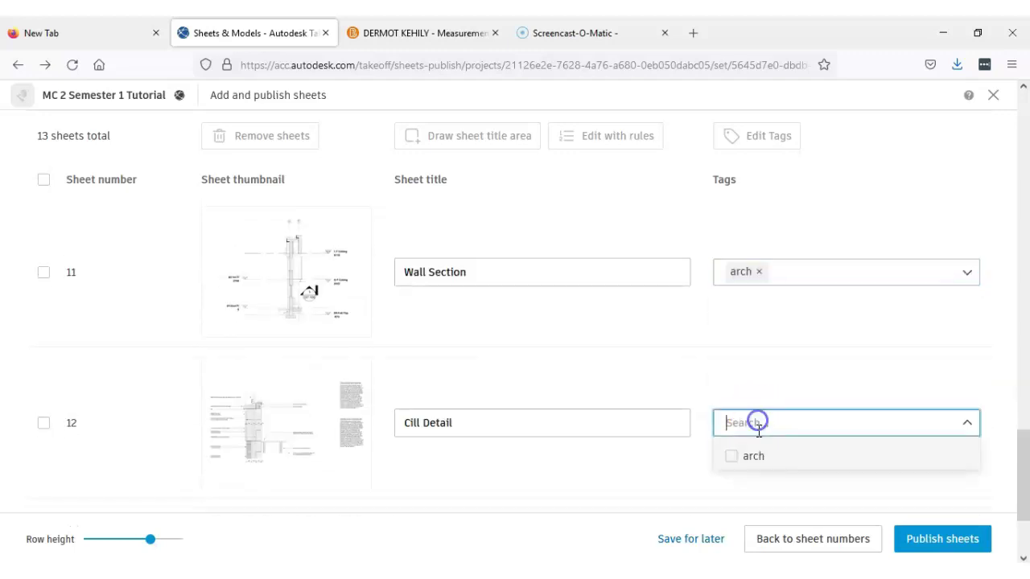
pyautogui.click(755, 456)
pyautogui.scroll(-2, 754, 454)
pyautogui.click(761, 420)
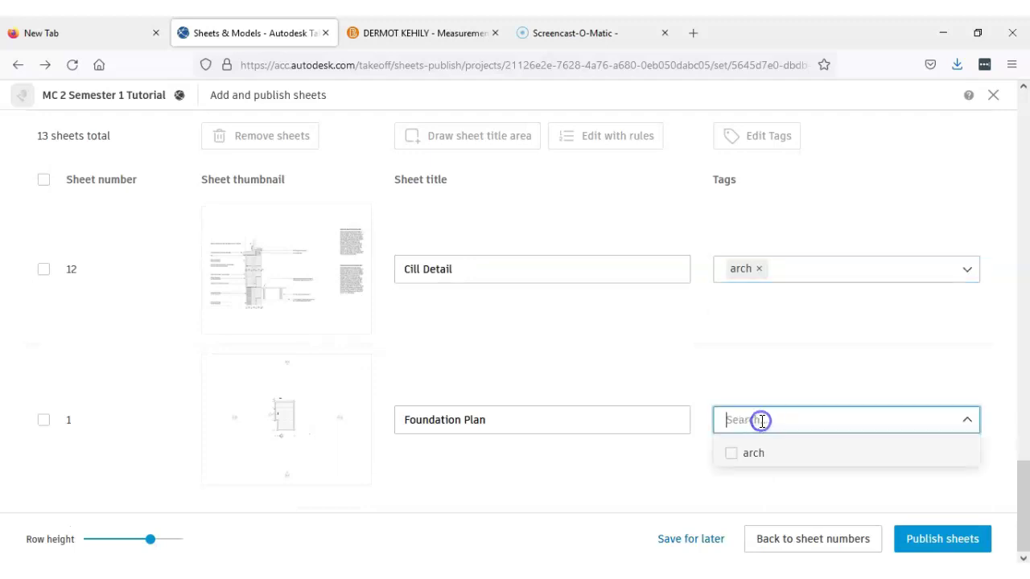
pyautogui.click(764, 457)
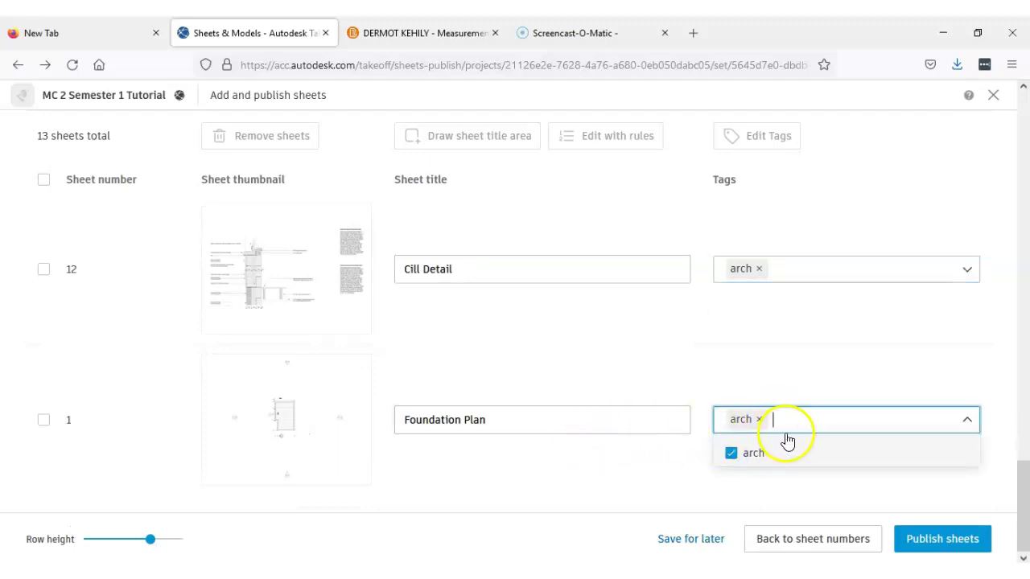
# Step: Go back to the sheet numbers, renumber the last sheet, Foundation Plan, as 13, and return to the titles and tags
pyautogui.scroll(15, 782, 418)
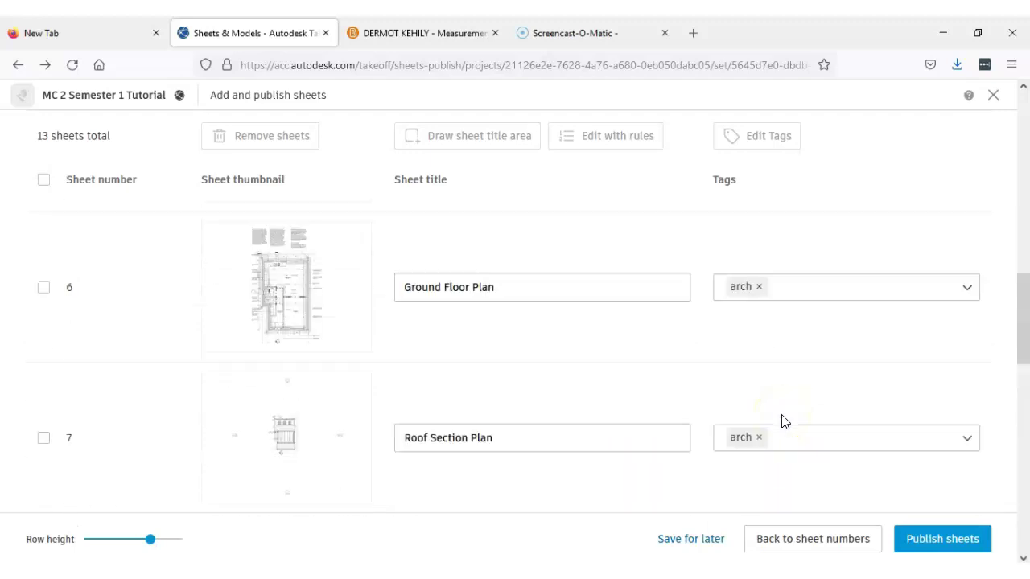
pyautogui.scroll(5, 785, 420)
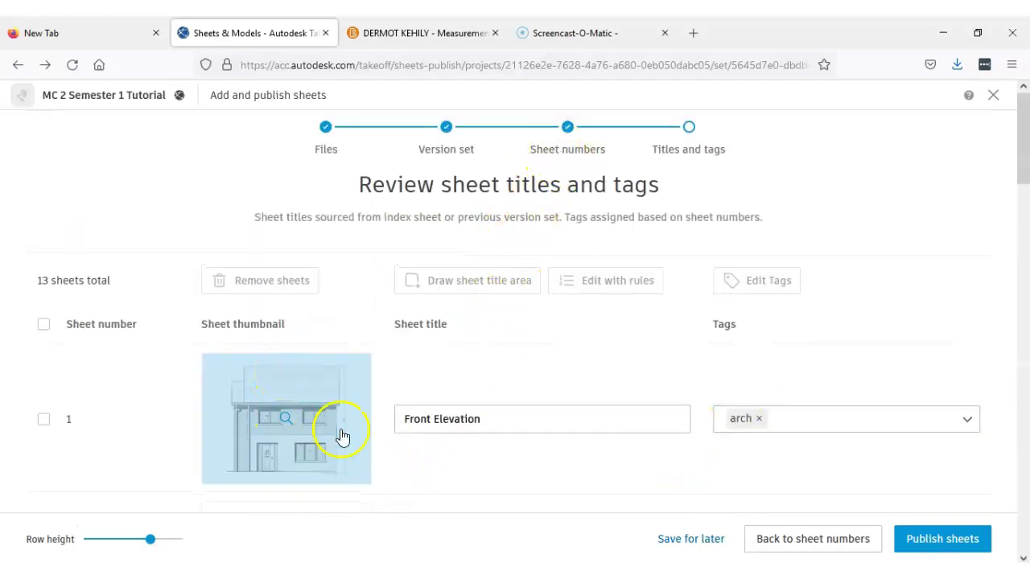
pyautogui.scroll(-10, 503, 415)
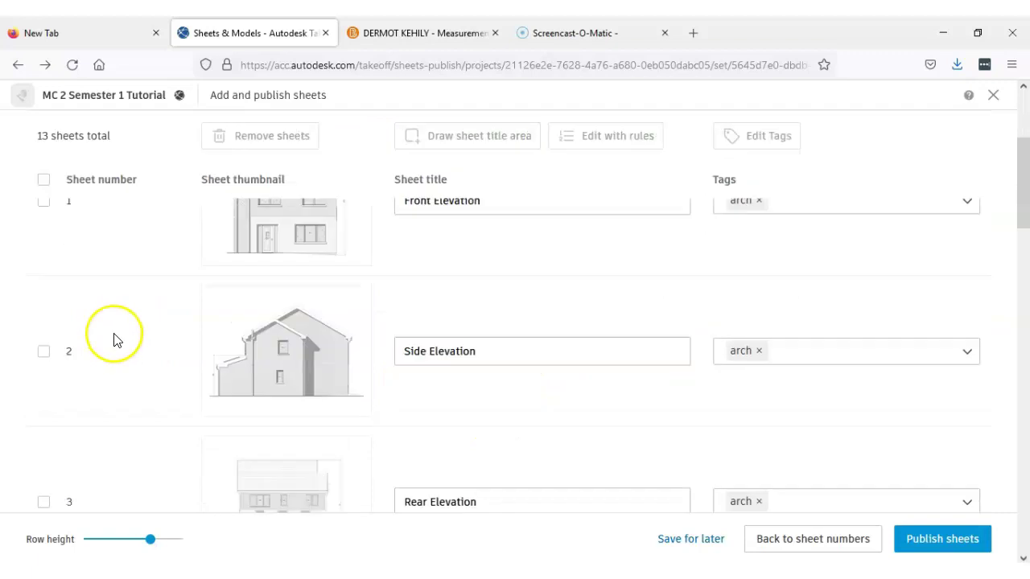
pyautogui.scroll(-10, 113, 340)
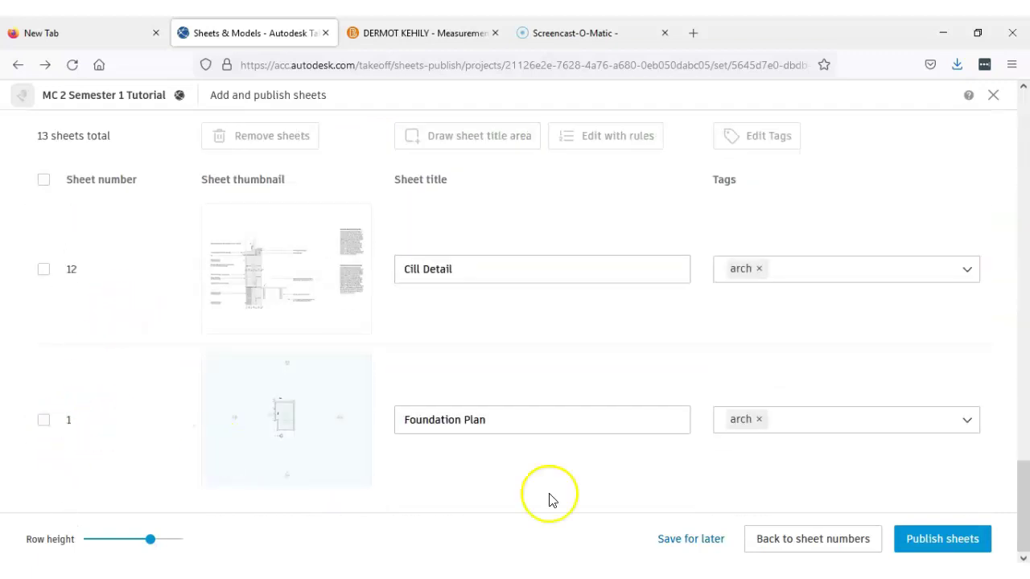
pyautogui.click(808, 550)
pyautogui.scroll(-5, 544, 488)
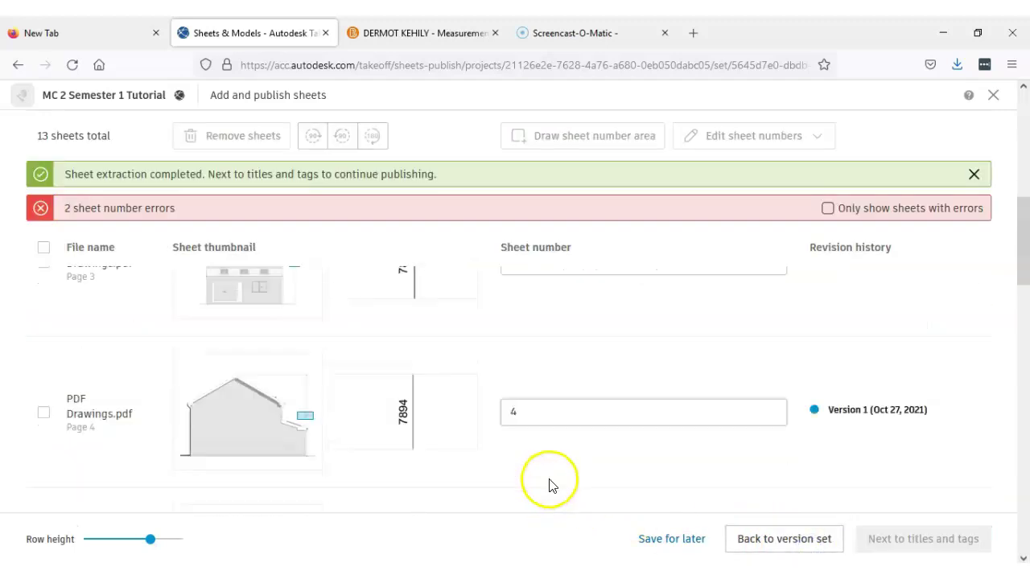
pyautogui.scroll(-10, 549, 483)
pyautogui.click(542, 418)
pyautogui.write('3')
pyautogui.click(891, 548)
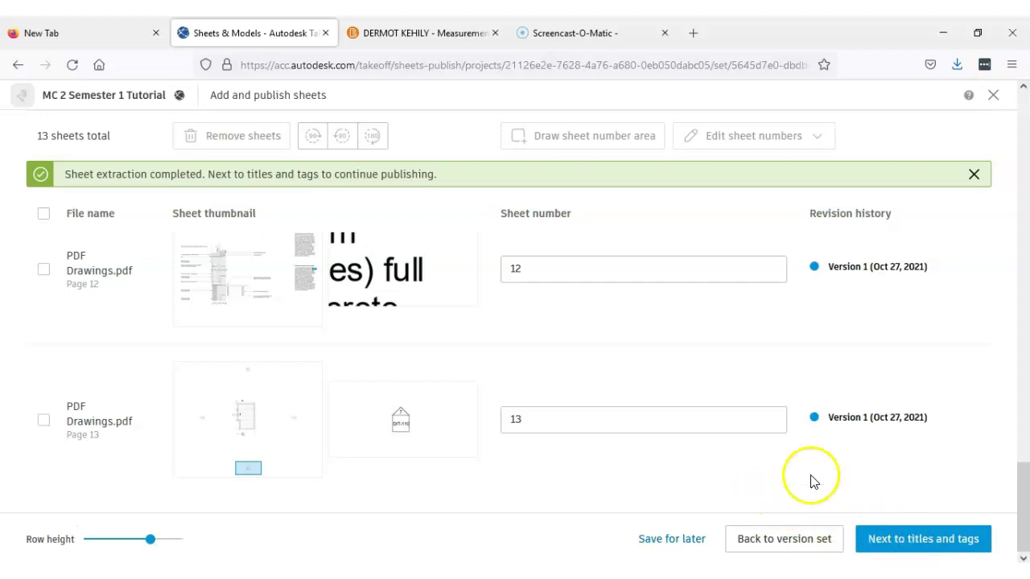
pyautogui.click(914, 547)
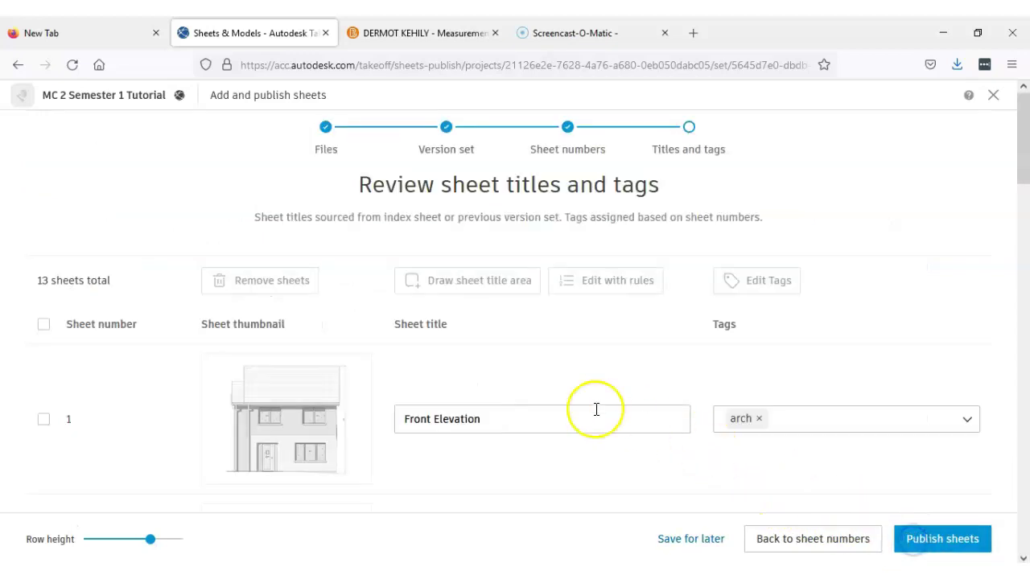
# Step: Check the titles and tags down to the last sheet, then publish the sheets and open the published sheet list
pyautogui.scroll(-15, 591, 411)
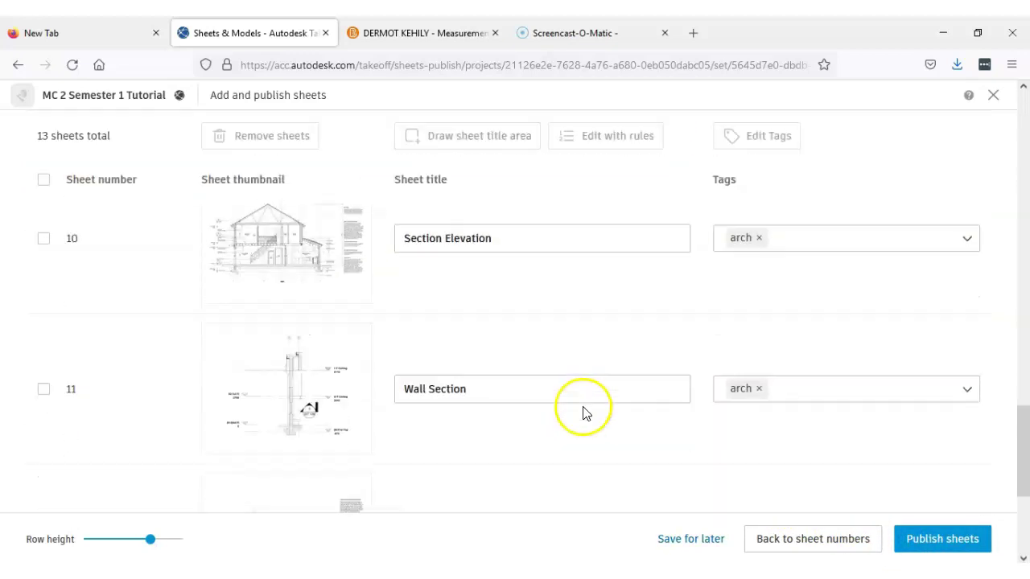
pyautogui.scroll(-3, 583, 412)
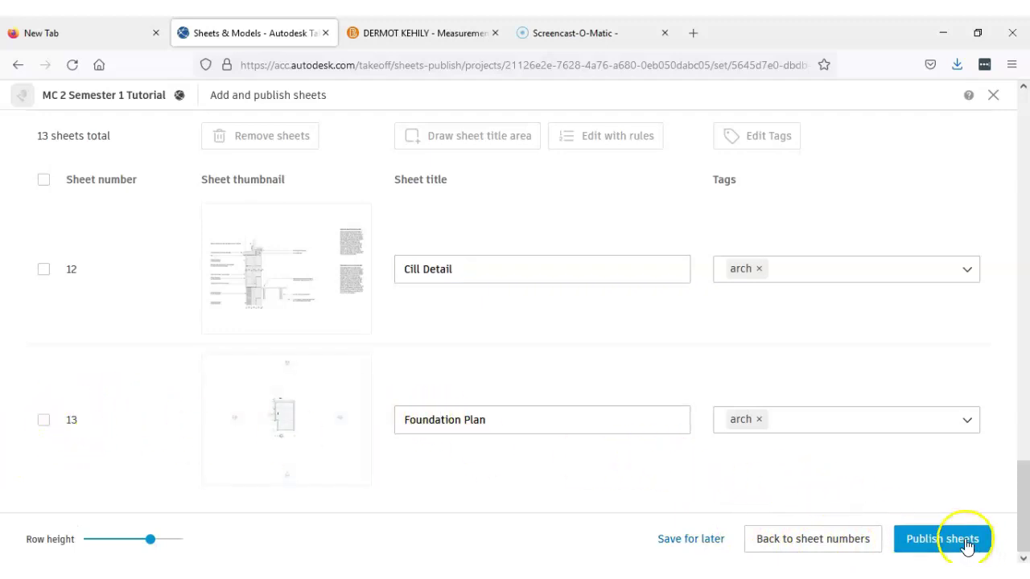
pyautogui.moveTo(1017, 526)
pyautogui.mouseDown()
pyautogui.moveTo(1025, 122)
pyautogui.moveTo(1025, 527)
pyautogui.mouseUp()
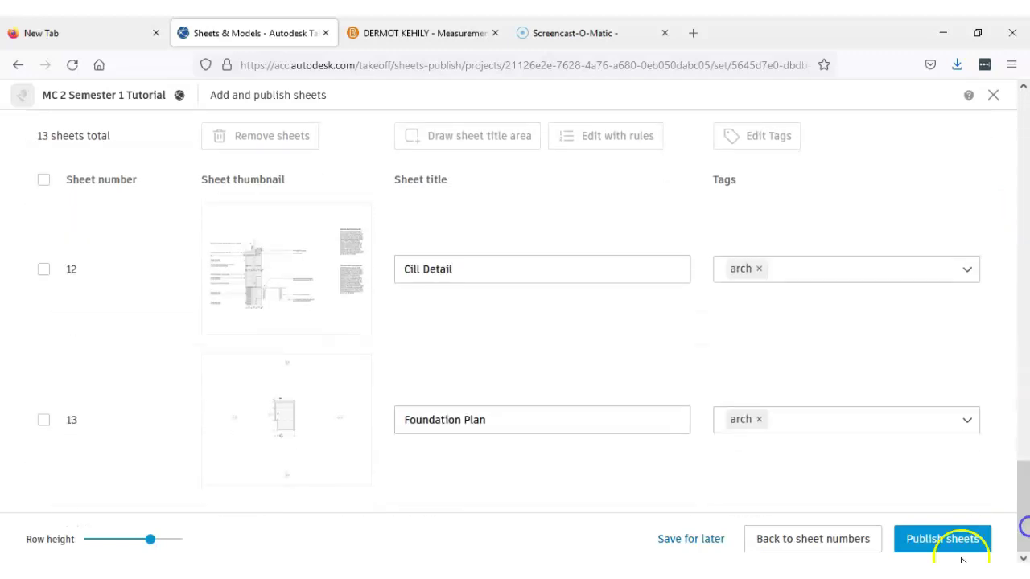
pyautogui.click(939, 538)
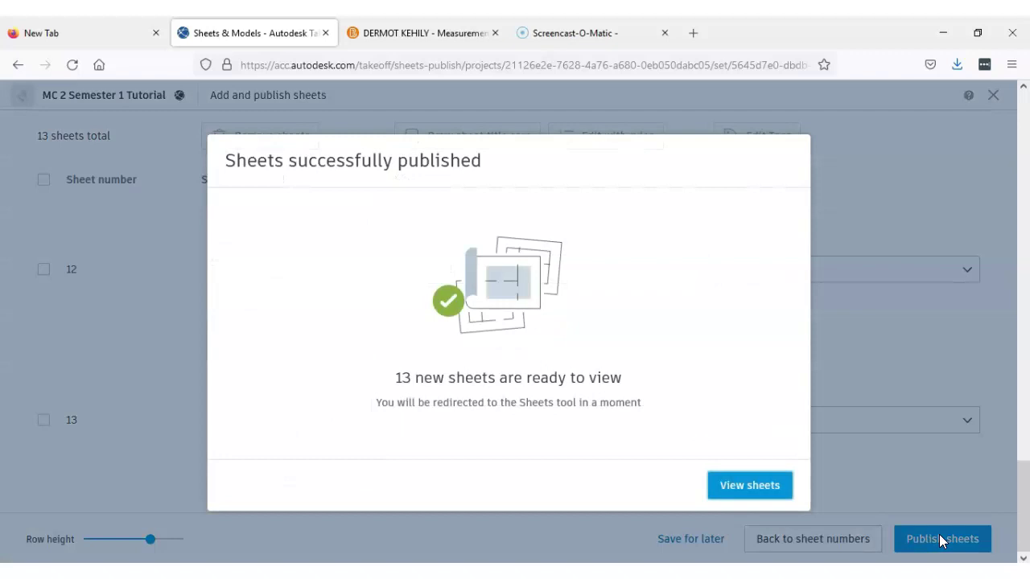
pyautogui.click(744, 487)
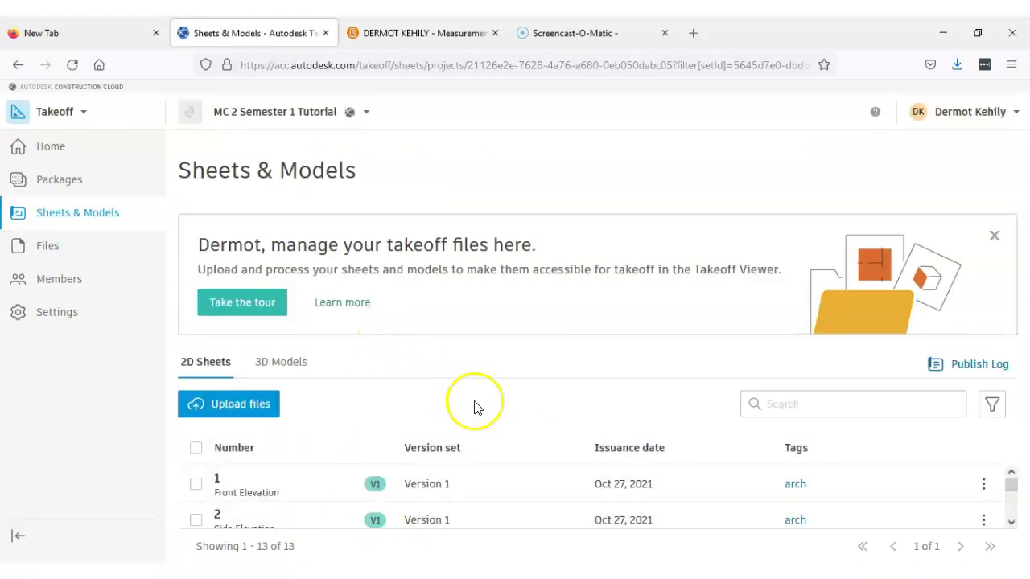
# Step: Look through the published 2D sheets from Front Elevation to Foundation Plan and return to the start of the list
pyautogui.click(1012, 524)
pyautogui.click(1012, 524)
pyautogui.click(1012, 524)
pyautogui.click(1012, 524)
pyautogui.click(1012, 523)
pyautogui.click(1012, 523)
pyautogui.click(1012, 524)
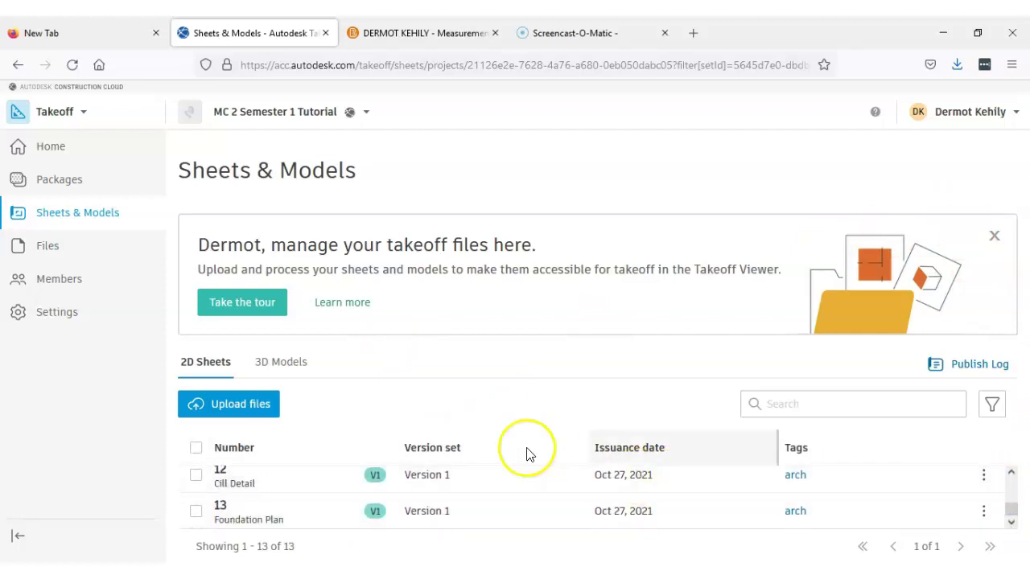
pyautogui.click(1012, 525)
pyautogui.moveTo(1011, 518); pyautogui.dragTo(1011, 475)
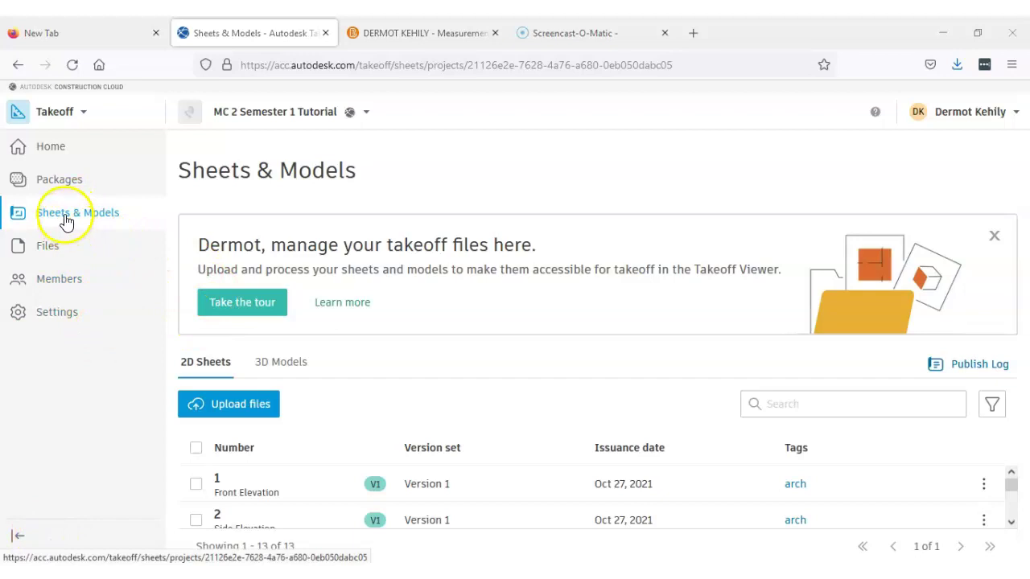
# Step: View the project's takeoff packages, then check the Getting Started steps on the project home page
pyautogui.click(59, 179)
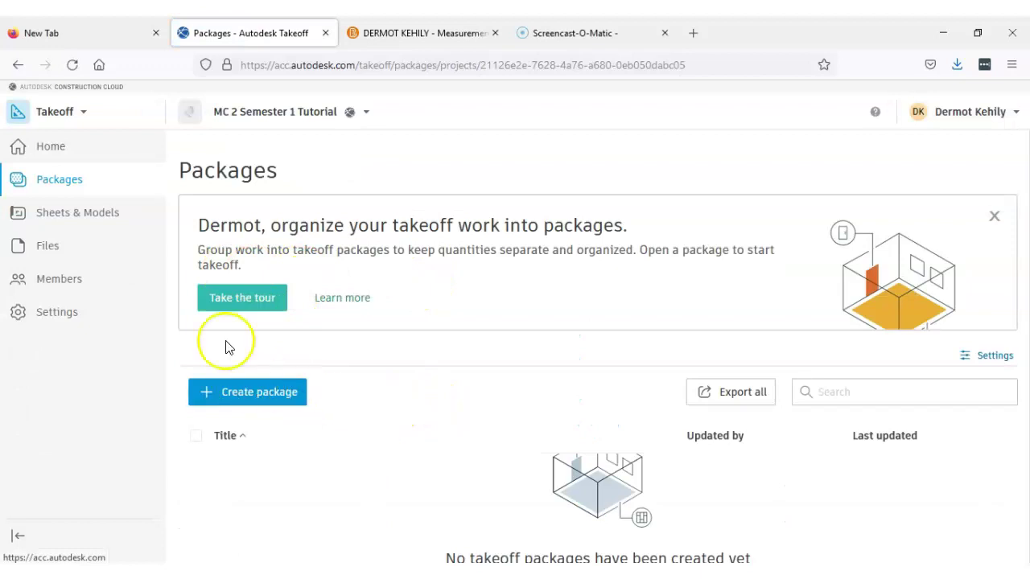
pyautogui.click(44, 151)
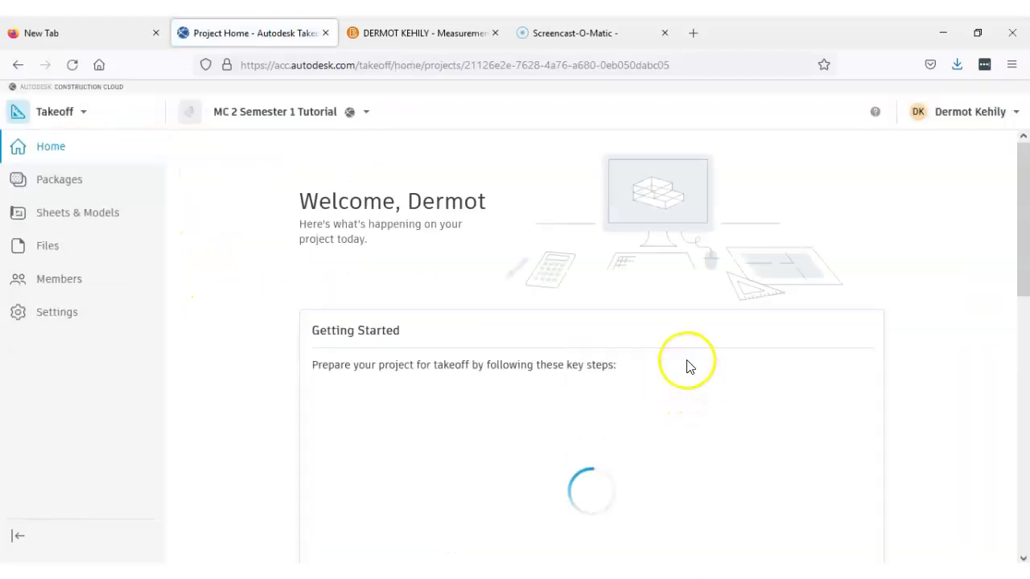
pyautogui.scroll(-2, 595, 395)
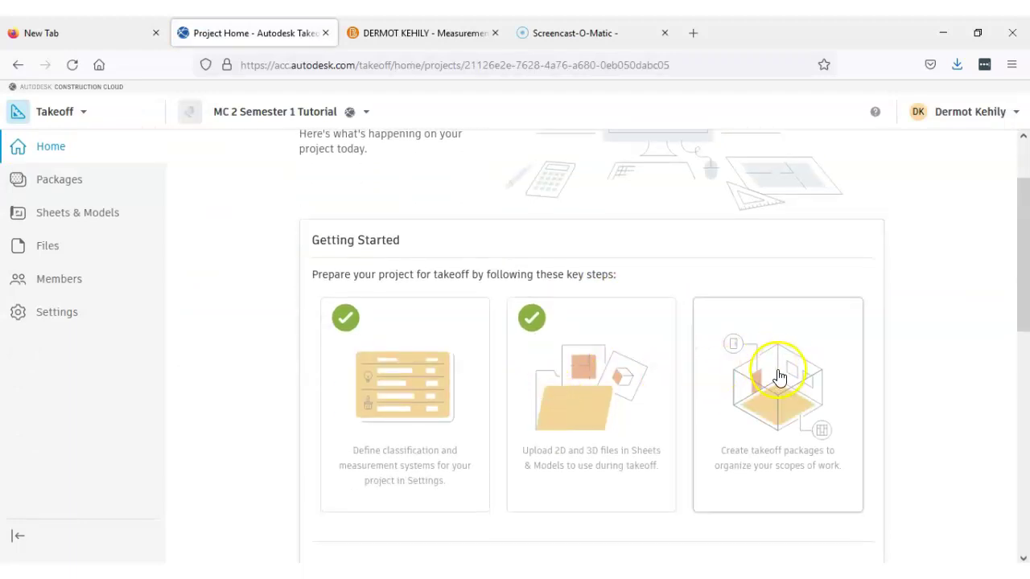
pyautogui.scroll(-2, 773, 438)
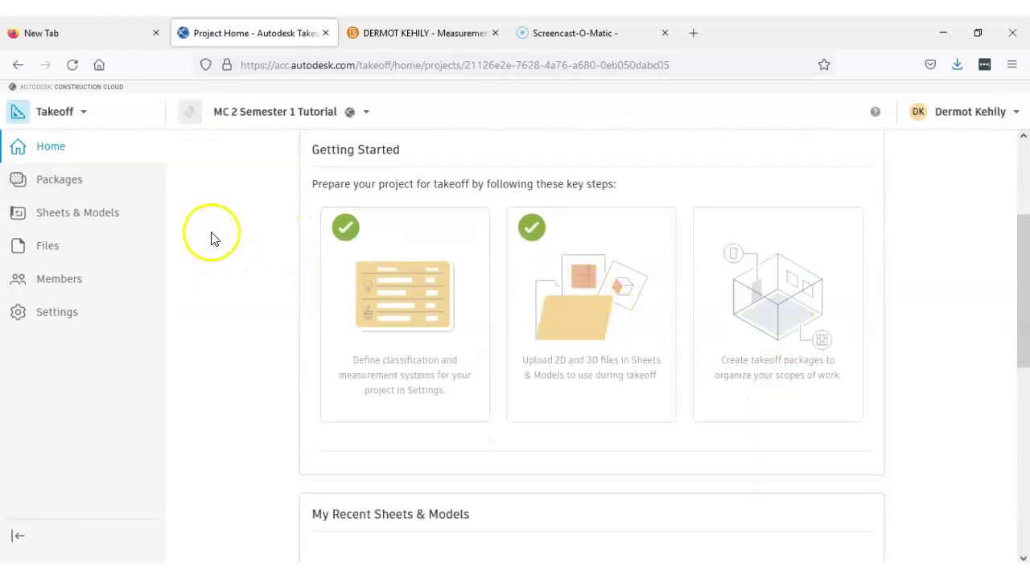
# Step: Create a takeoff package titled Architecture, starting from the Getting Started step for organizing scopes of work
pyautogui.click(774, 322)
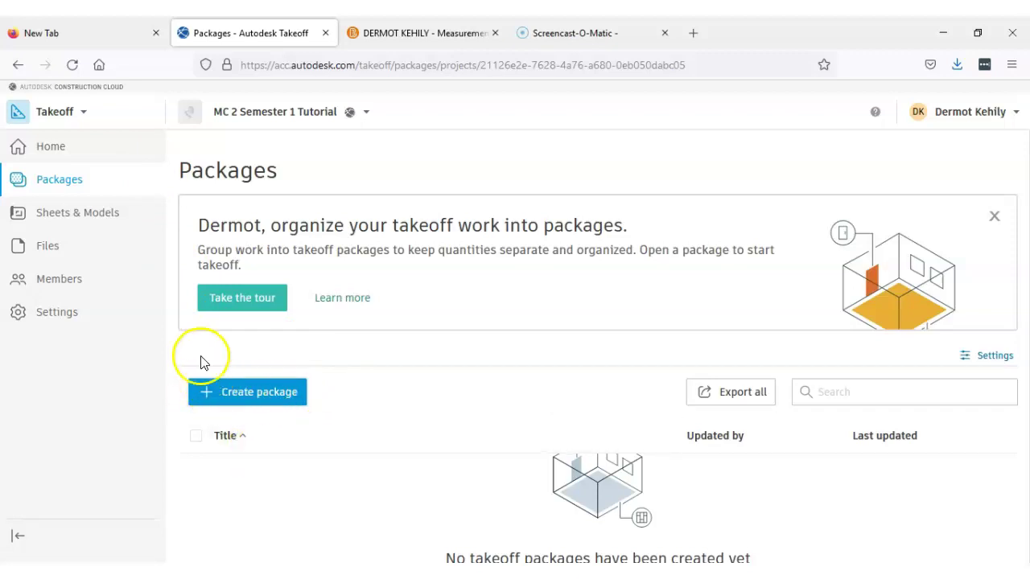
pyautogui.click(262, 396)
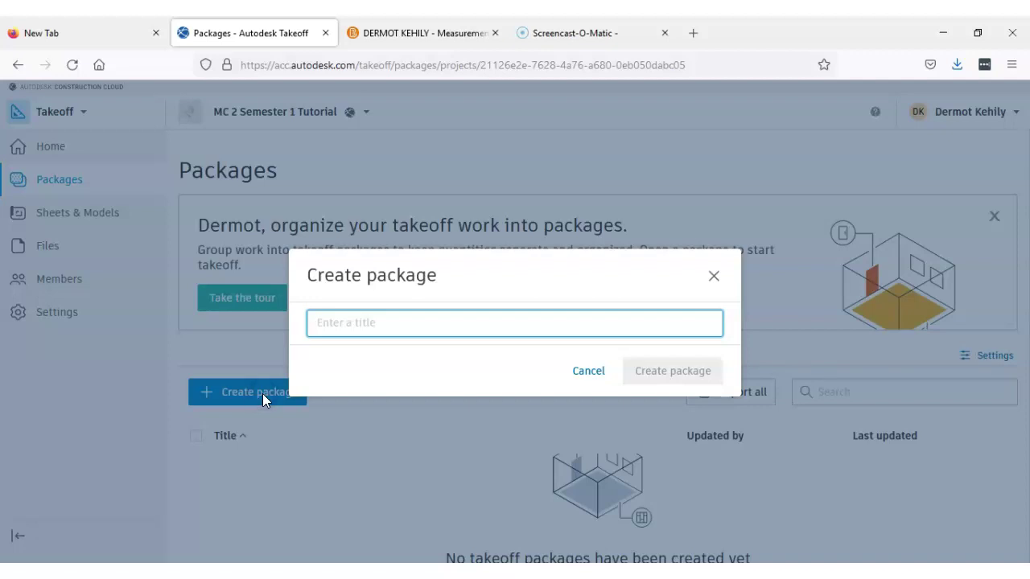
pyautogui.write('Arch')
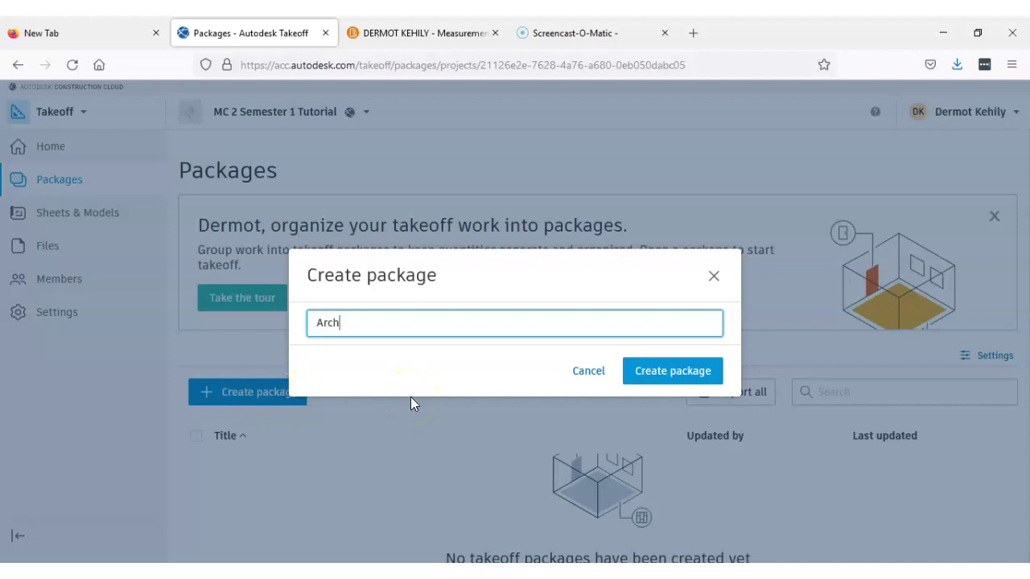
pyautogui.write('itecture')
pyautogui.click(688, 370)
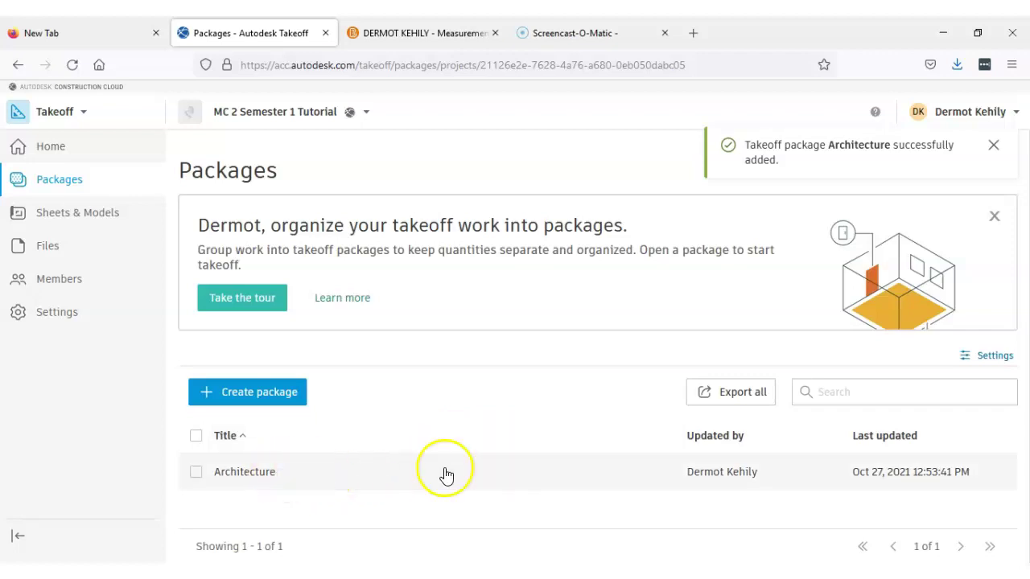
# Step: Open the Architecture package, bookmark the Ground Floor Plan sheet, and return to the start of the sheet list
pyautogui.click(264, 474)
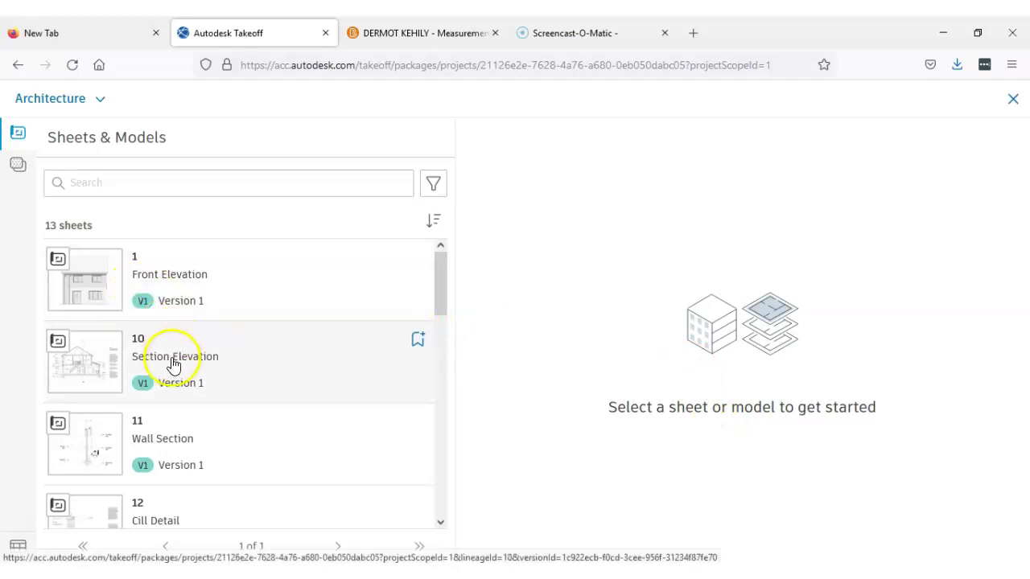
pyautogui.moveTo(442, 286); pyautogui.dragTo(440, 449)
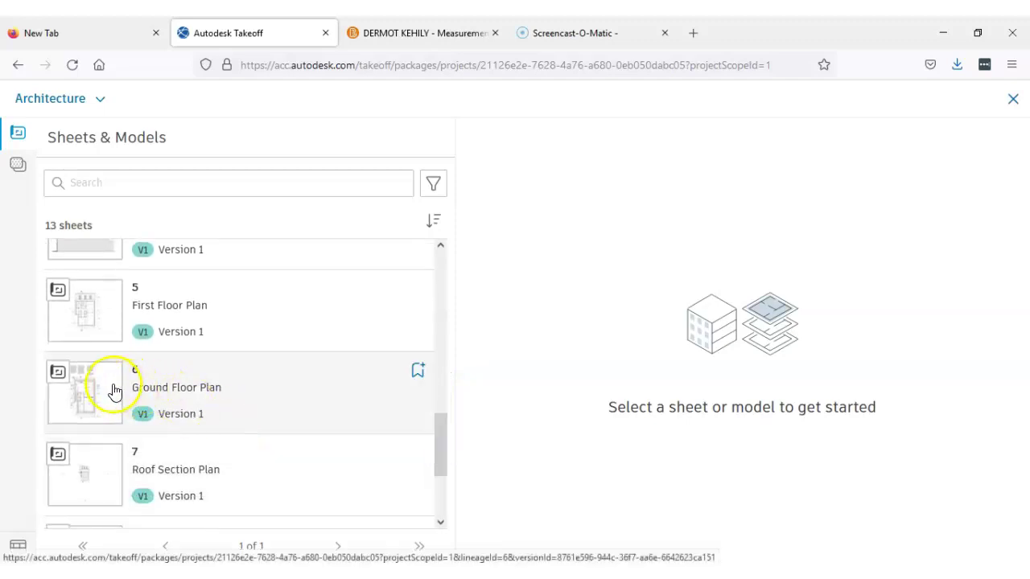
pyautogui.click(413, 374)
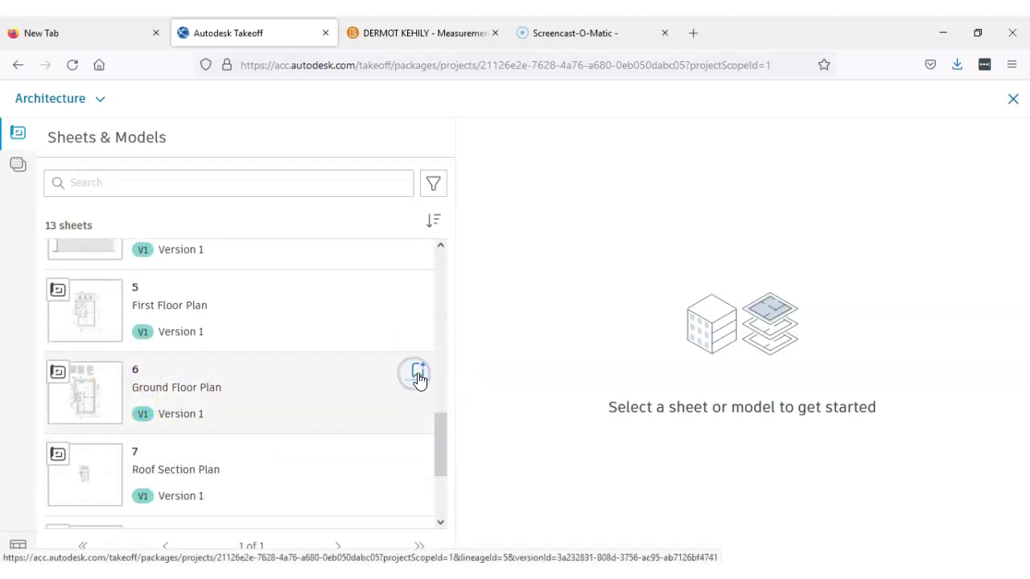
pyautogui.moveTo(438, 464); pyautogui.dragTo(431, 271)
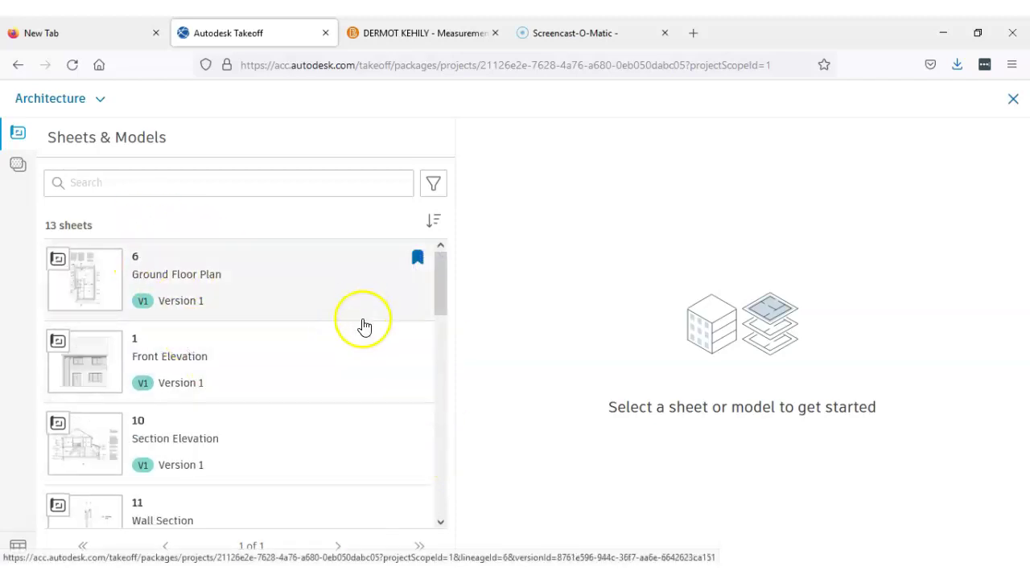
# Step: Bookmark the First Floor Plan sheet as well and return to the start of the sheet list
pyautogui.moveTo(438, 295); pyautogui.dragTo(437, 443)
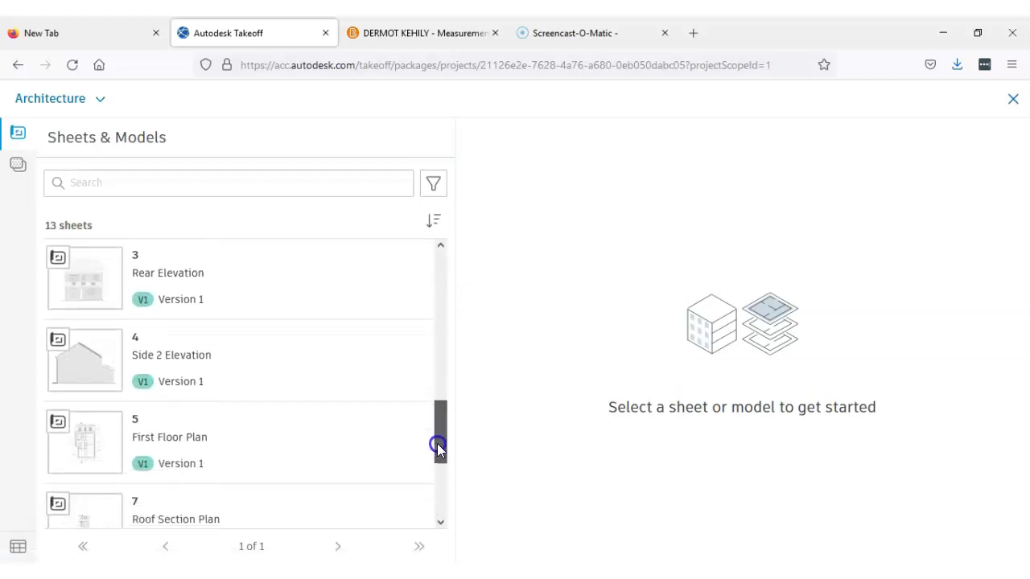
pyautogui.scroll(2, 418, 424)
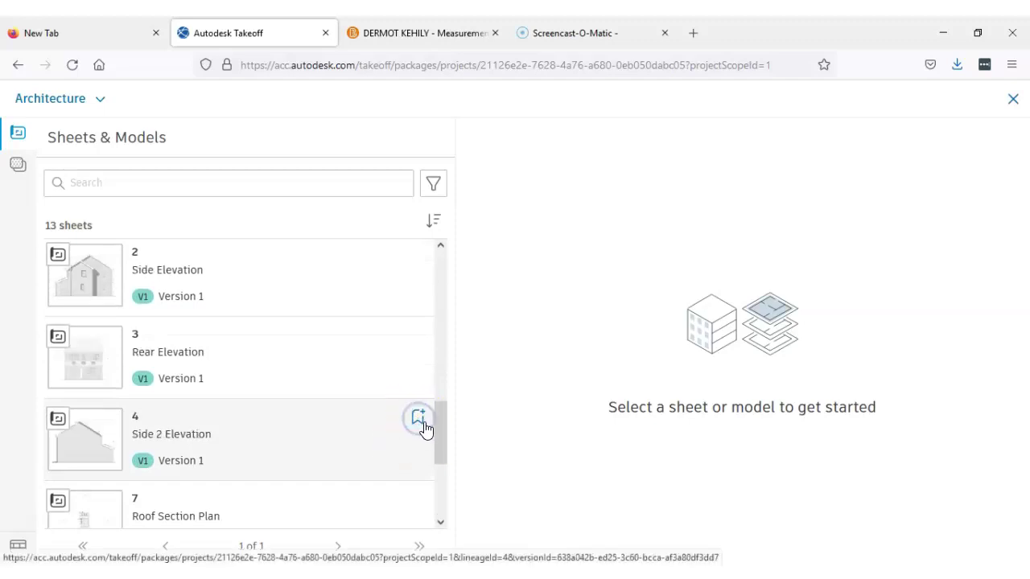
pyautogui.moveTo(439, 416); pyautogui.dragTo(439, 251)
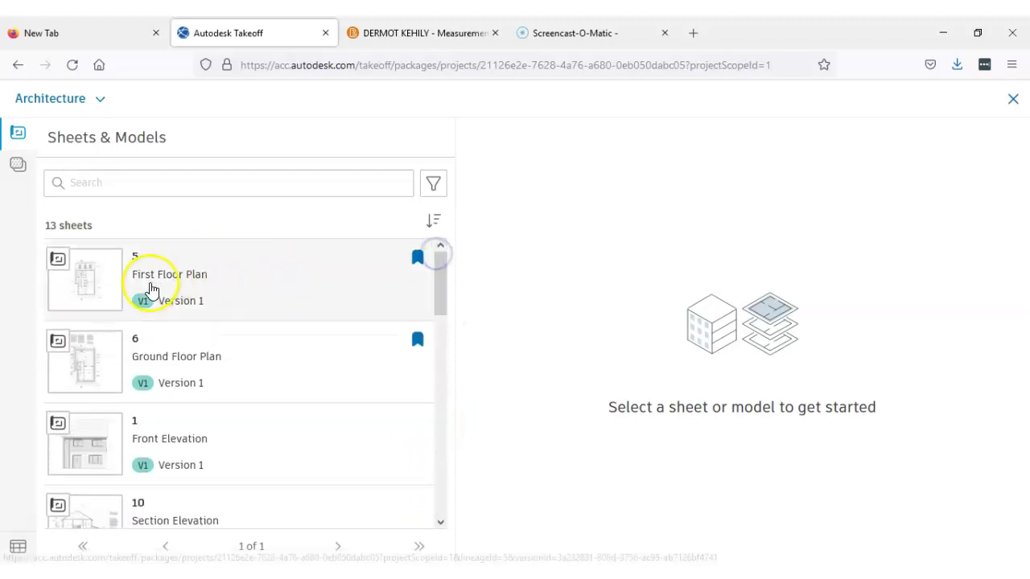
# Step: Open the Ground Floor Plan sheet and narrow the sheet list to give the drawing more room
pyautogui.click(139, 364)
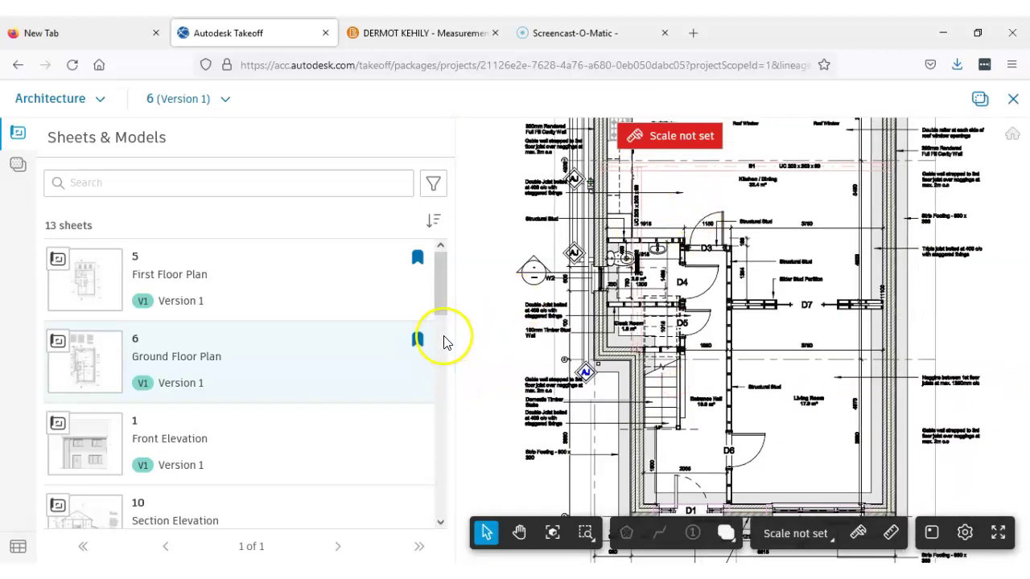
pyautogui.moveTo(452, 342); pyautogui.dragTo(347, 344)
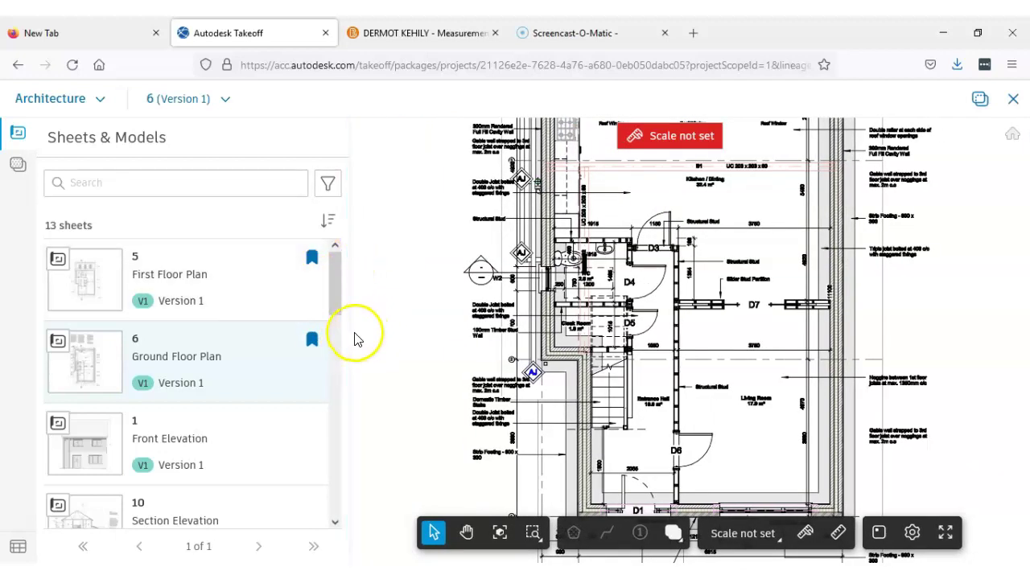
pyautogui.moveTo(348, 333); pyautogui.dragTo(323, 335)
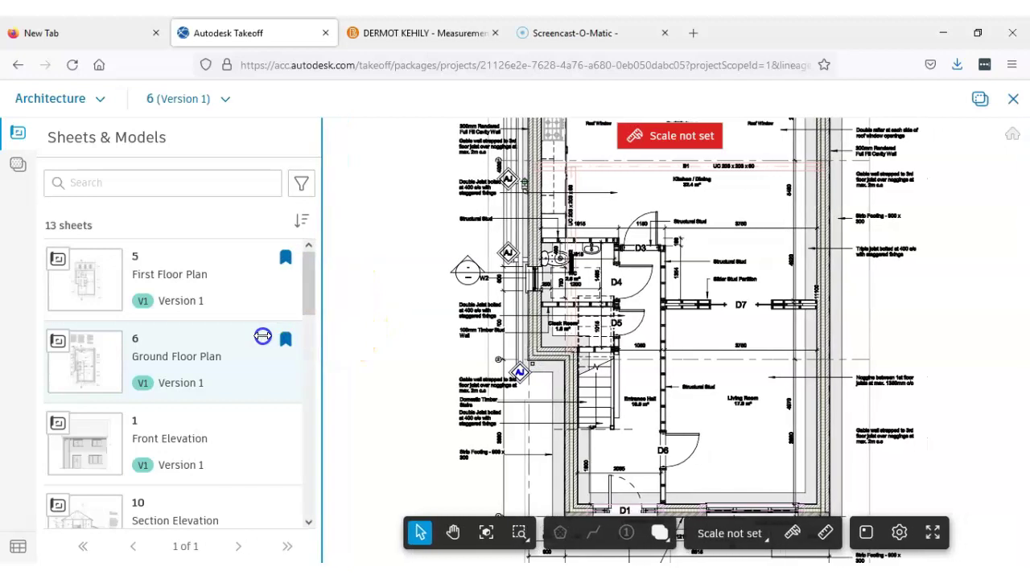
# Step: Look over the ground floor drawing, from the living room and entrance hall up to the kitchen and its dimension lines
pyautogui.scroll(-3, 667, 290)
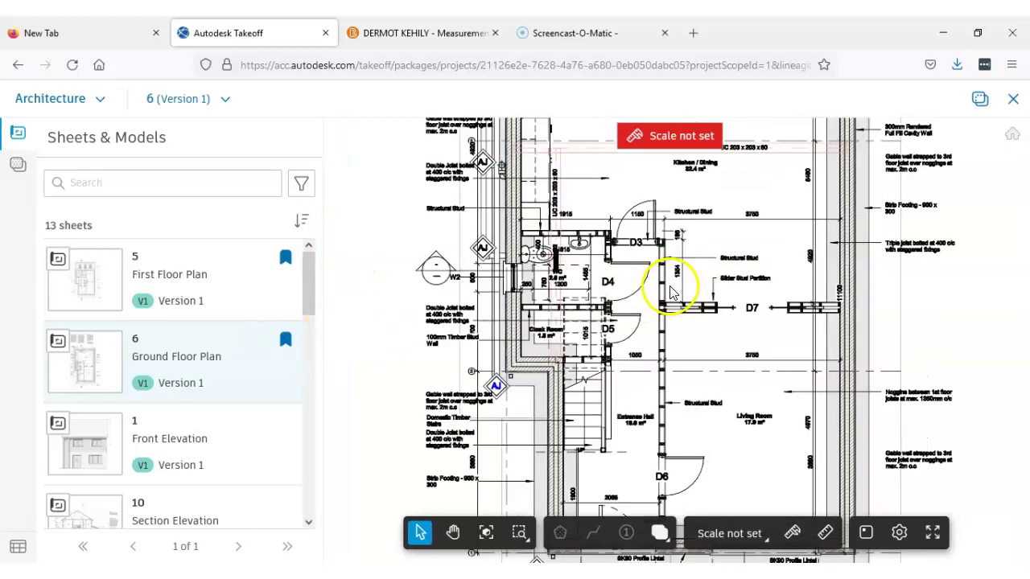
pyautogui.scroll(-1, 666, 288)
pyautogui.moveTo(666, 288); pyautogui.dragTo(546, 418, button='middle')
pyautogui.scroll(1, 541, 265)
pyautogui.scroll(3, 537, 264)
pyautogui.moveTo(510, 287); pyautogui.dragTo(631, 262, button='middle')
pyautogui.scroll(-1, 631, 260)
pyautogui.moveTo(609, 320); pyautogui.dragTo(630, 217, button='middle')
pyautogui.scroll(-1, 631, 285)
pyautogui.moveTo(631, 284); pyautogui.dragTo(609, 348, button='middle')
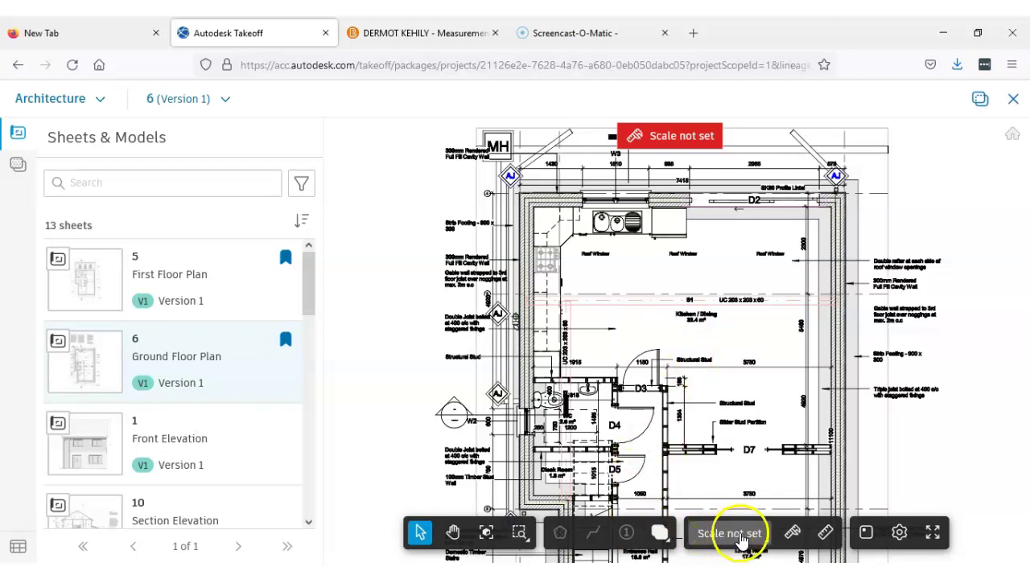
# Step: Measure along the 1510 dimension line above window W3 to check the uncalibrated scale, then leave the measuring tool
pyautogui.click(821, 534)
pyautogui.scroll(5, 570, 176)
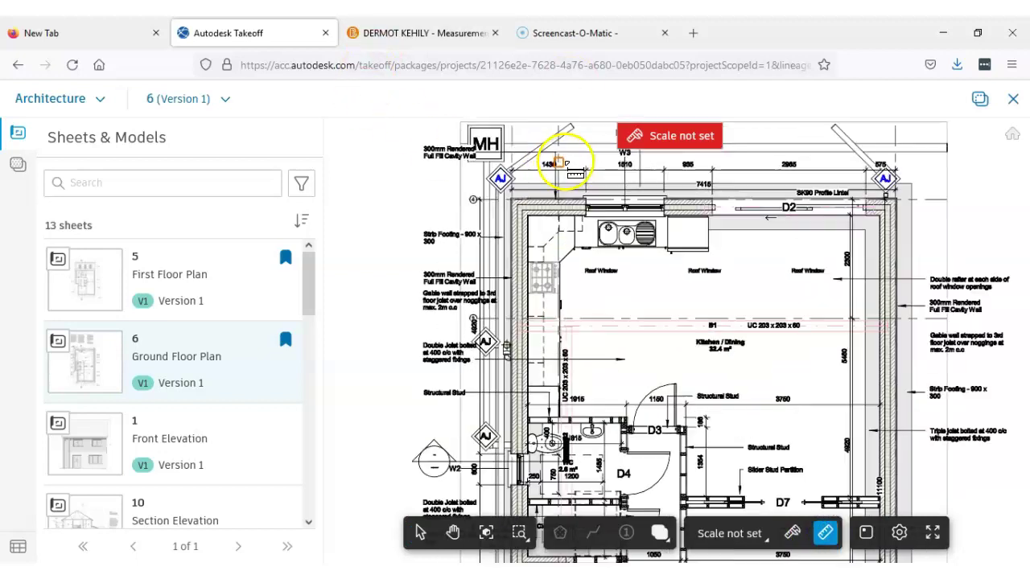
pyautogui.scroll(2, 594, 173)
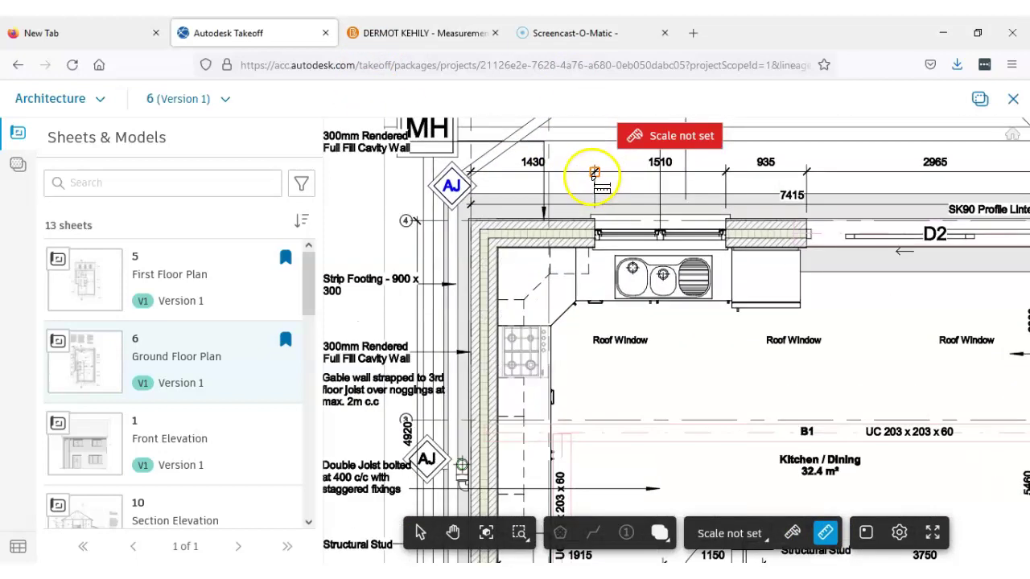
pyautogui.moveTo(595, 171); pyautogui.dragTo(748, 170)
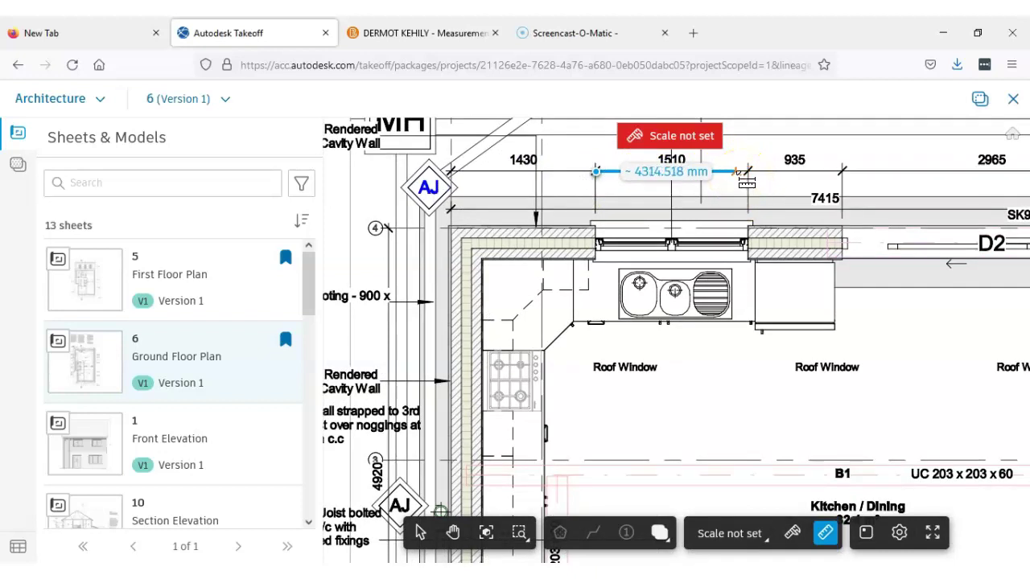
pyautogui.press('Escape')
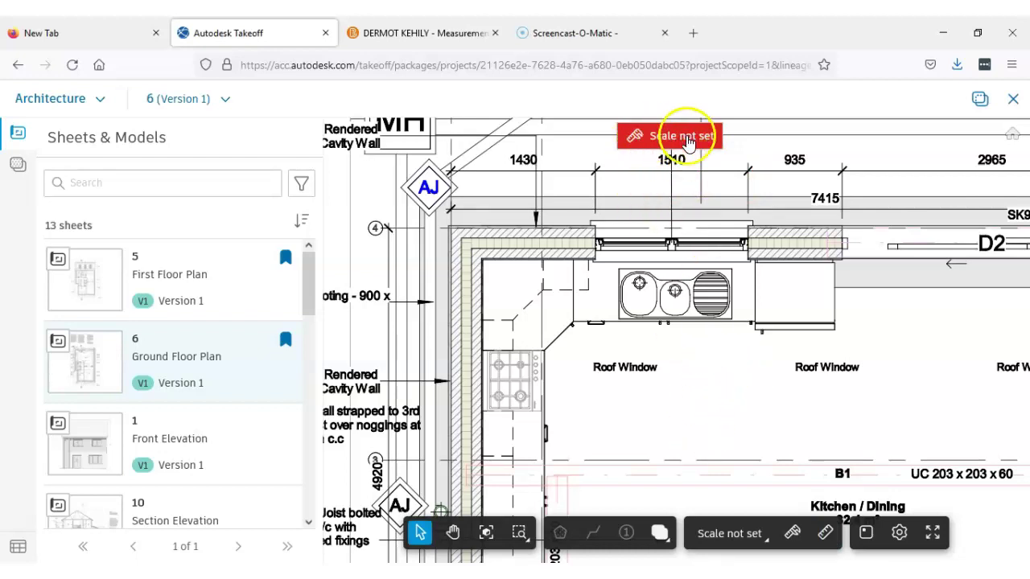
# Step: Calibrate the Ground Floor Plan between the end ticks of window W3's dimension line, defining the size as 1510 millimeters
pyautogui.click(794, 533)
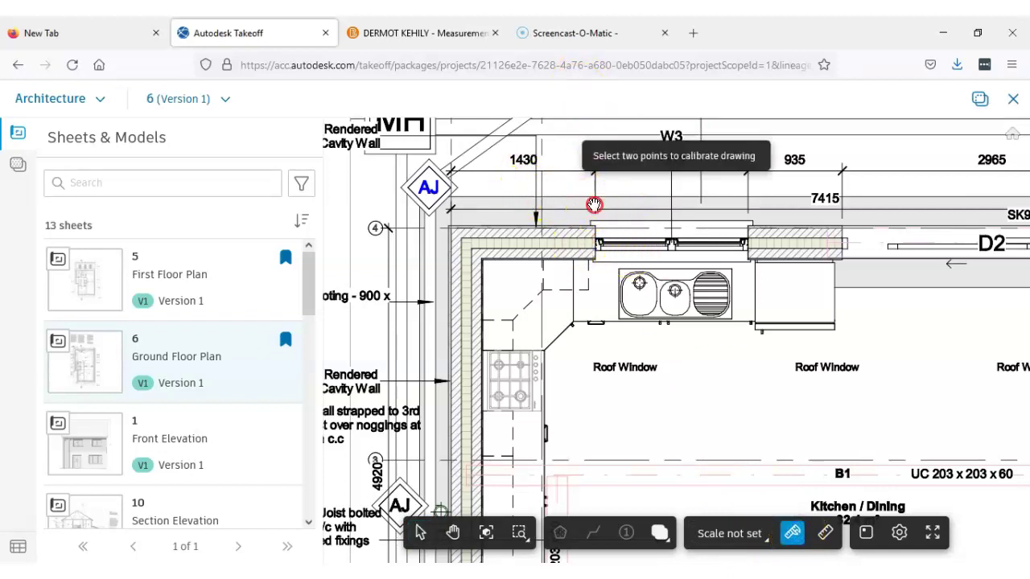
pyautogui.scroll(1, 593, 202)
pyautogui.scroll(1, 567, 302)
pyautogui.scroll(4, 568, 283)
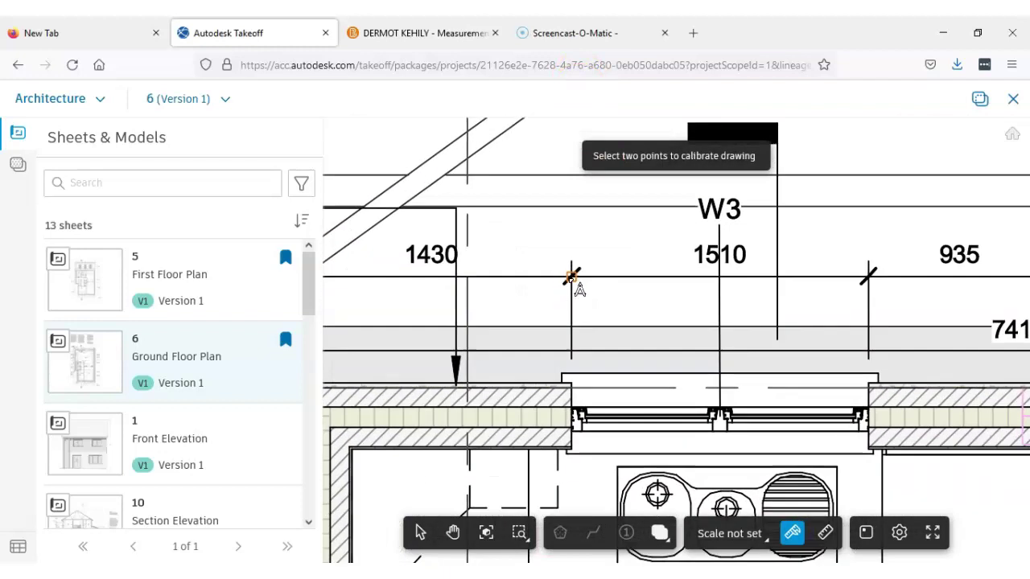
pyautogui.click(573, 277)
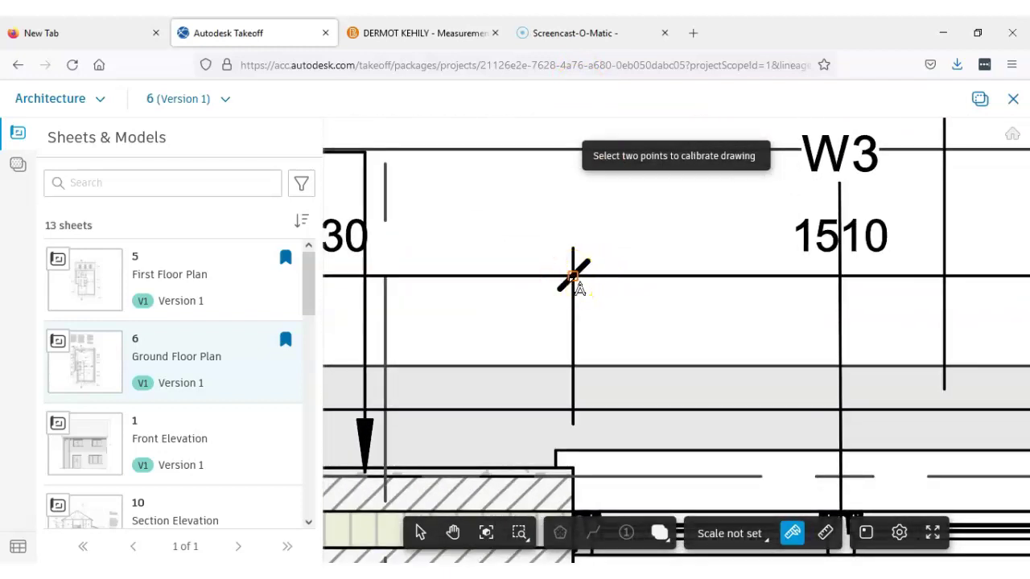
pyautogui.scroll(-1, 656, 282)
pyautogui.scroll(-1, 805, 282)
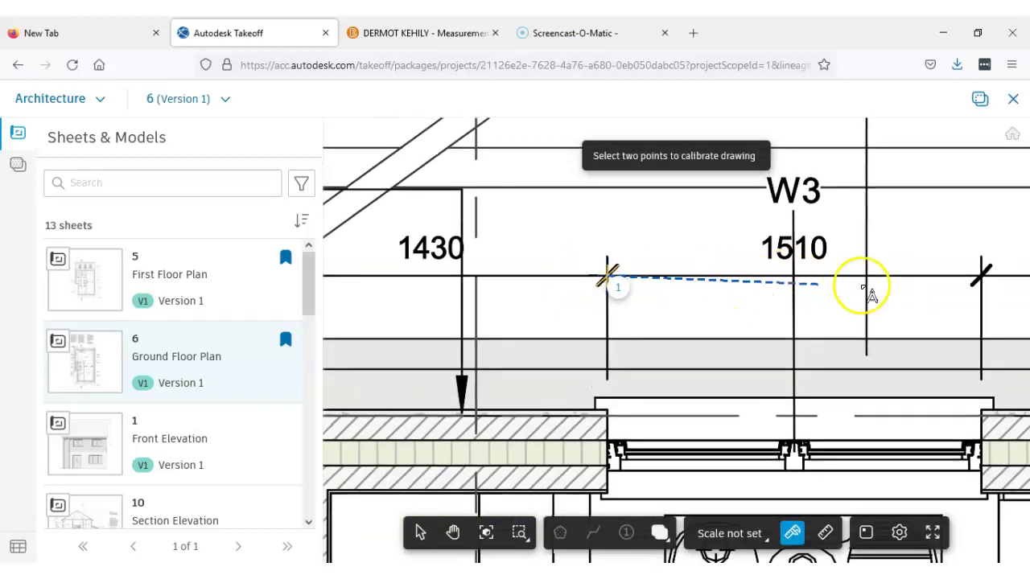
pyautogui.scroll(1, 980, 277)
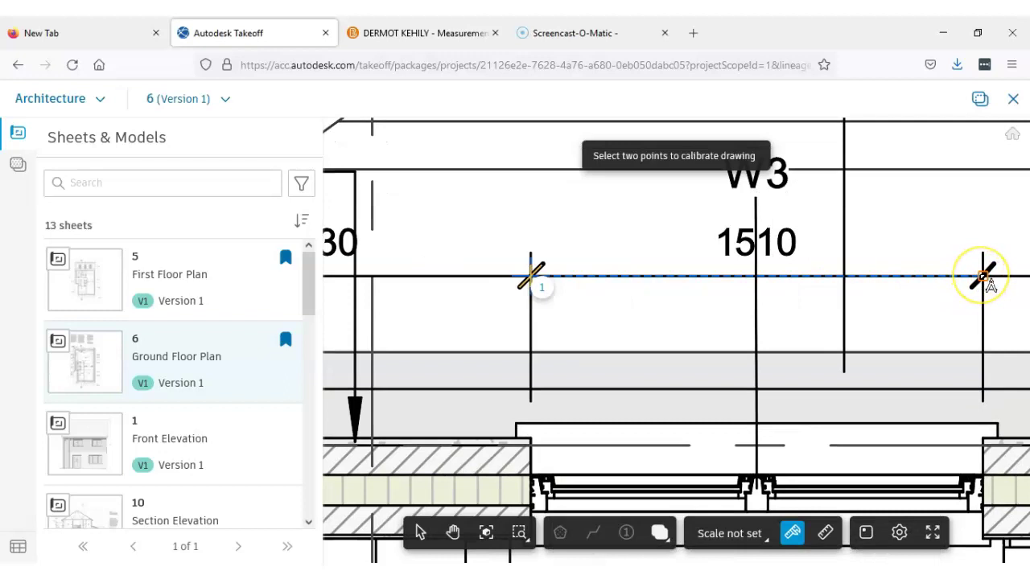
pyautogui.click(636, 318)
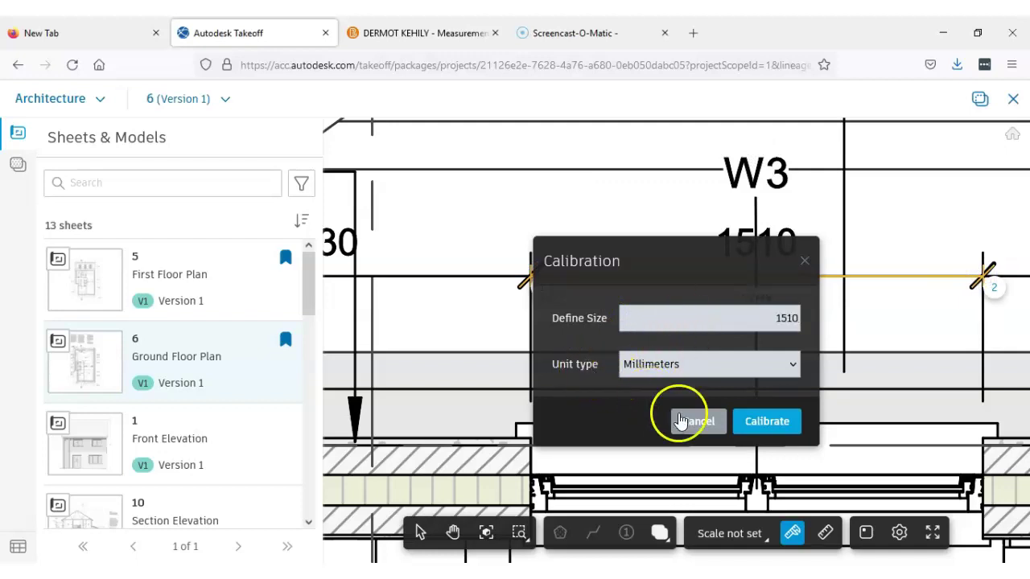
pyautogui.click(767, 425)
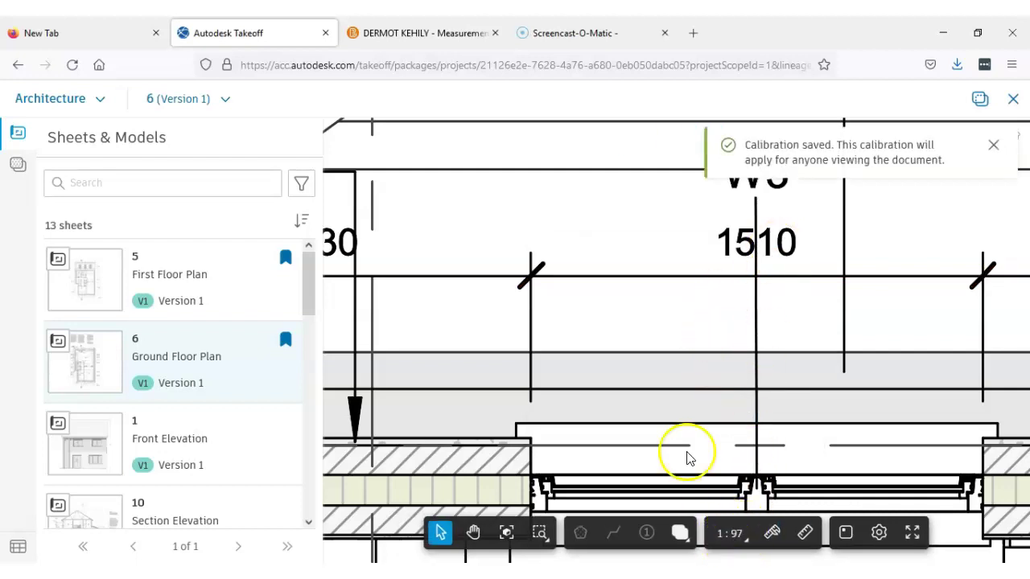
# Step: Check the preset scales offered for the Ground Floor Plan without choosing one
pyautogui.scroll(-3, 667, 292)
pyautogui.moveTo(668, 345); pyautogui.dragTo(659, 290)
pyautogui.scroll(-3, 660, 290)
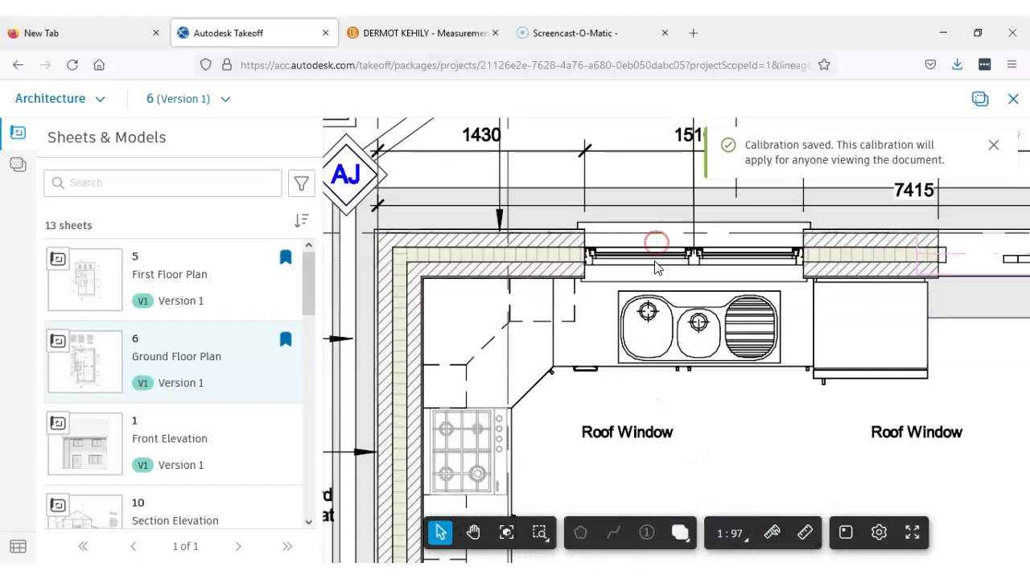
pyautogui.scroll(-1, 650, 323)
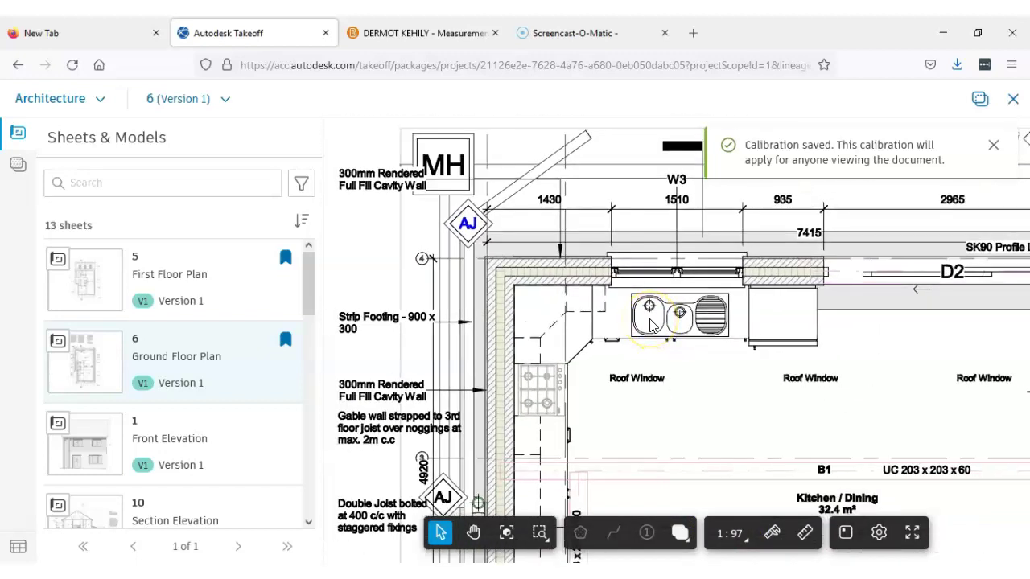
pyautogui.click(741, 537)
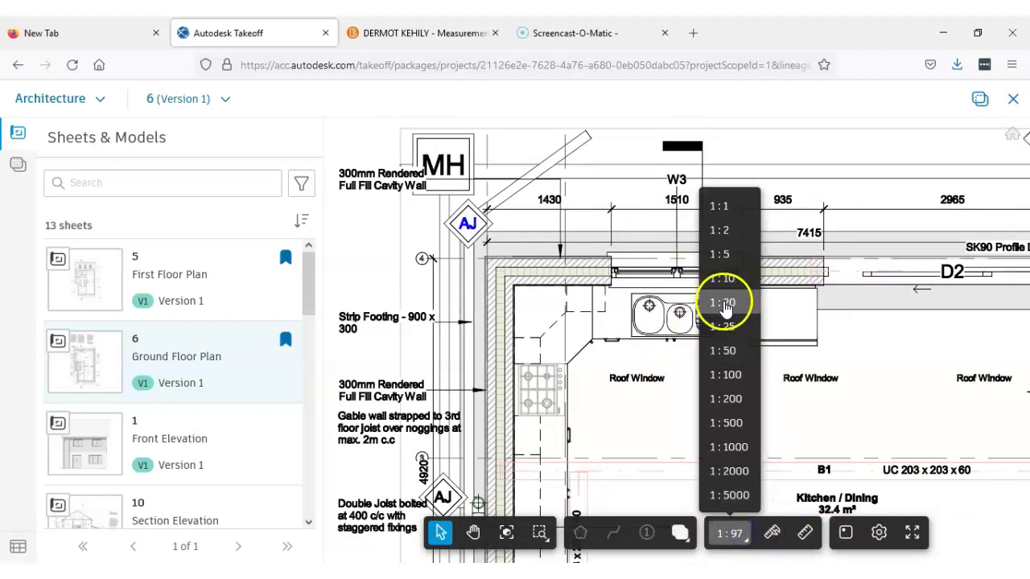
pyautogui.click(856, 418)
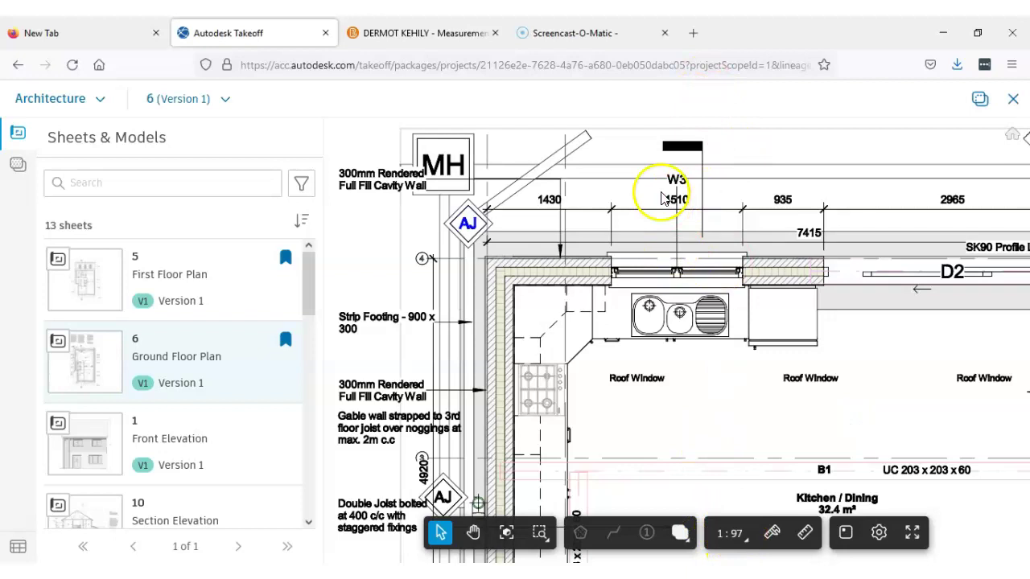
# Step: Measure along the 2965 dimension line above door D2 to verify the calibration, then leave the measuring tool
pyautogui.click(805, 533)
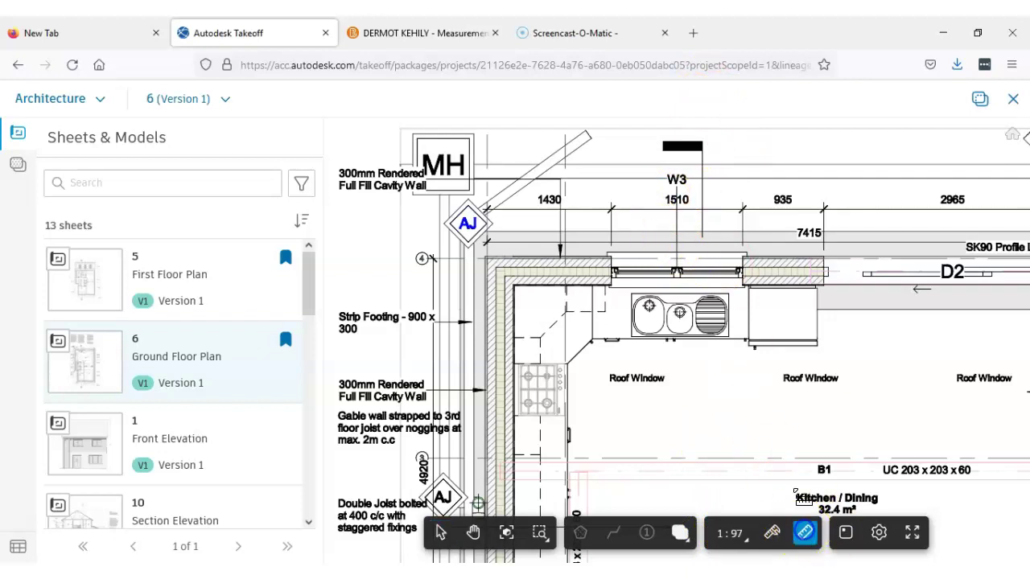
pyautogui.moveTo(783, 211)
pyautogui.mouseDown(button='middle')
pyautogui.moveTo(611, 223)
pyautogui.moveTo(488, 260)
pyautogui.mouseUp(button='middle')
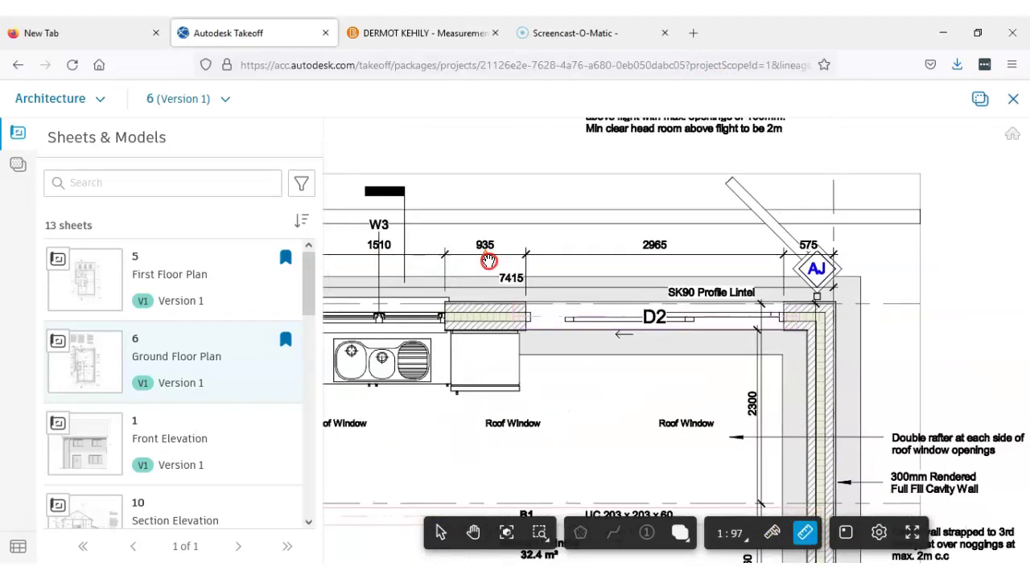
pyautogui.scroll(1, 547, 262)
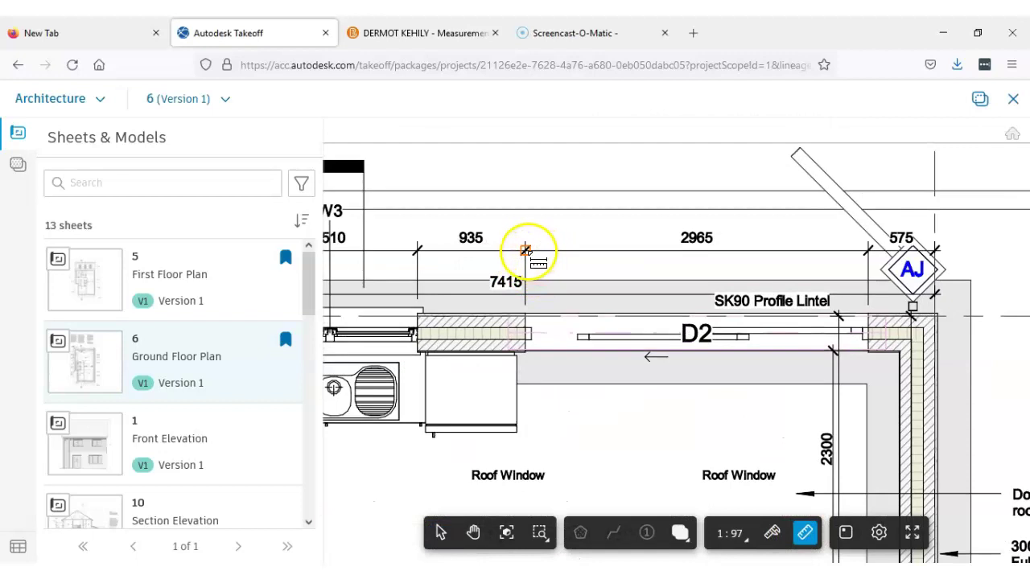
pyautogui.click(525, 250)
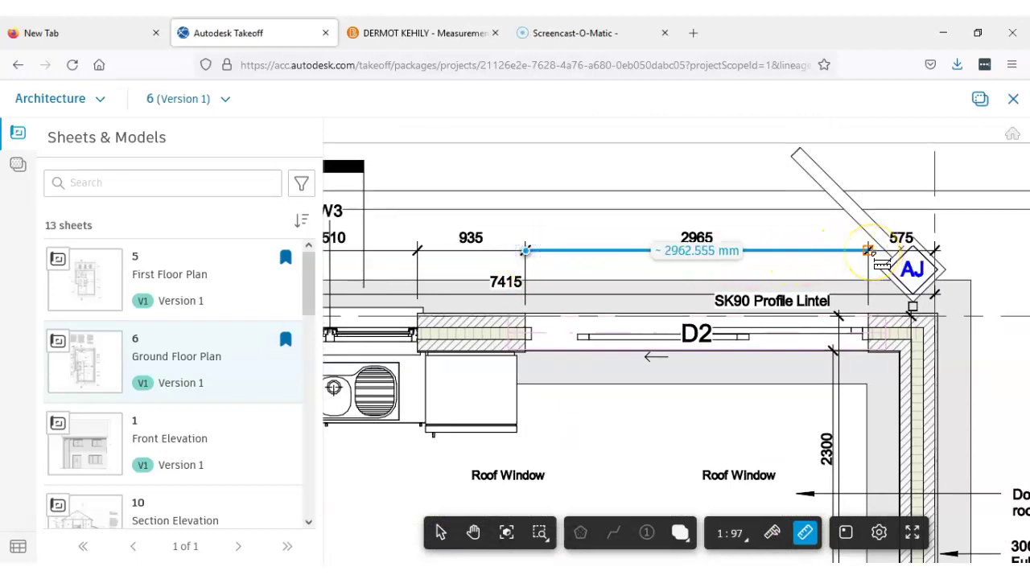
pyautogui.scroll(3, 869, 251)
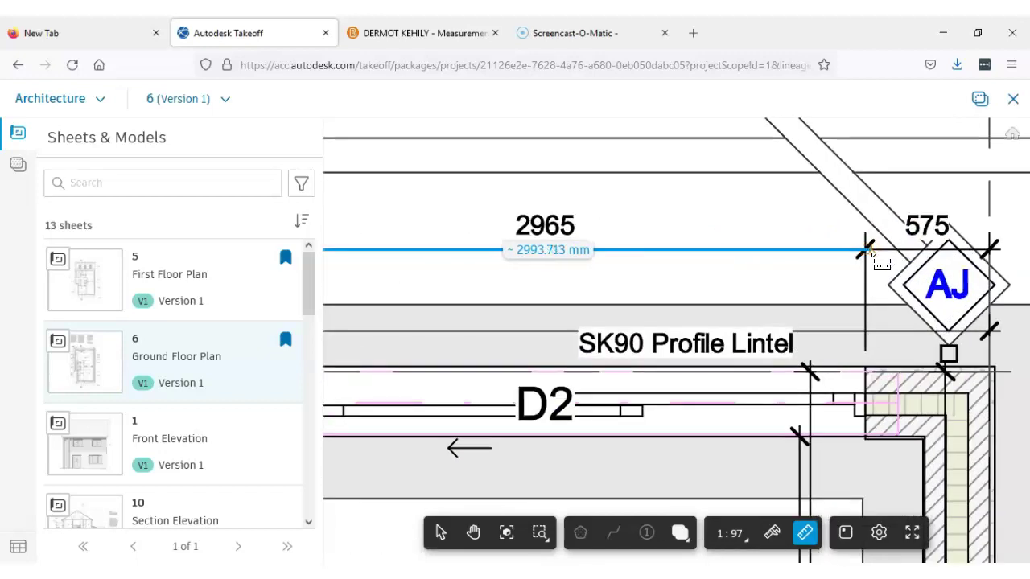
pyautogui.scroll(-3, 864, 249)
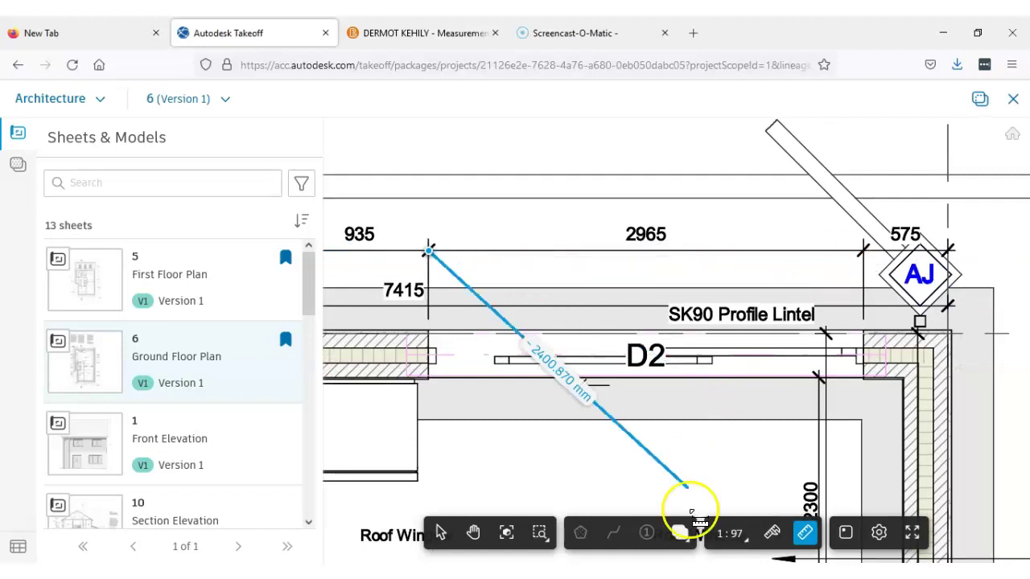
pyautogui.press('Escape')
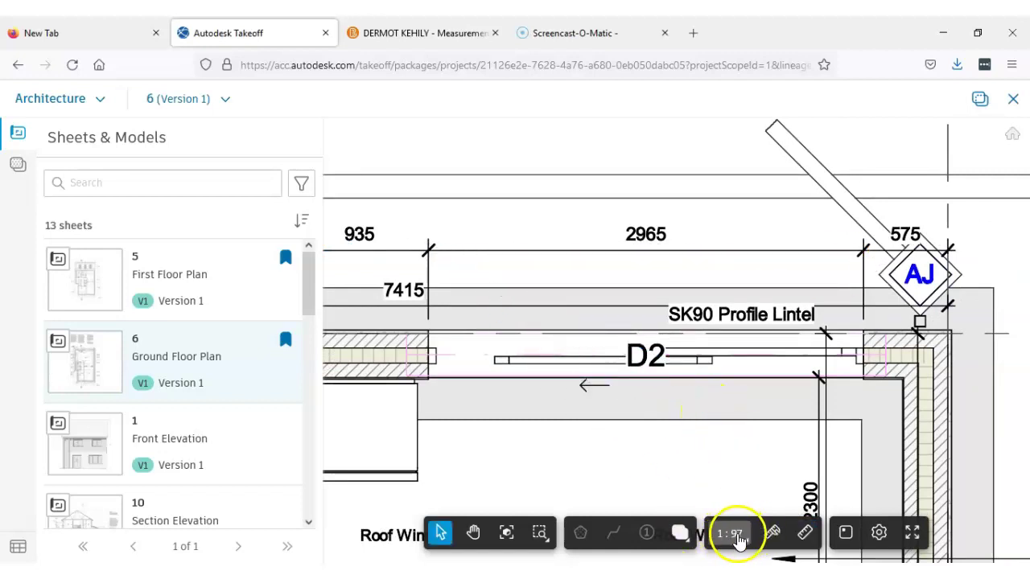
# Step: Set the Ground Floor Plan's scale to the preset 1:100
pyautogui.click(737, 537)
pyautogui.click(738, 372)
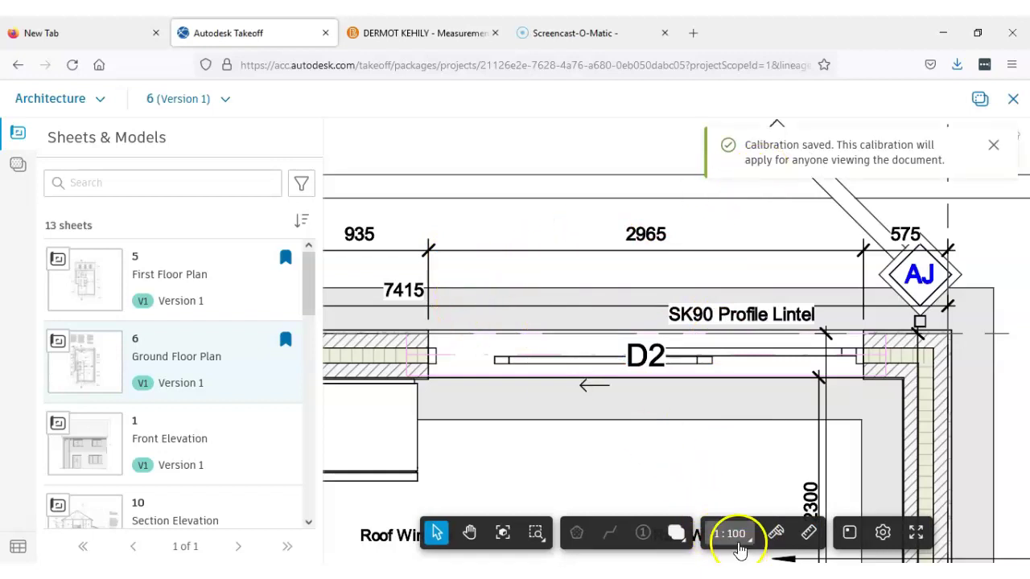
# Step: Measure along the 2965 dimension line above door D2 to check the 1:100 preset scale
pyautogui.click(809, 533)
pyautogui.click(428, 250)
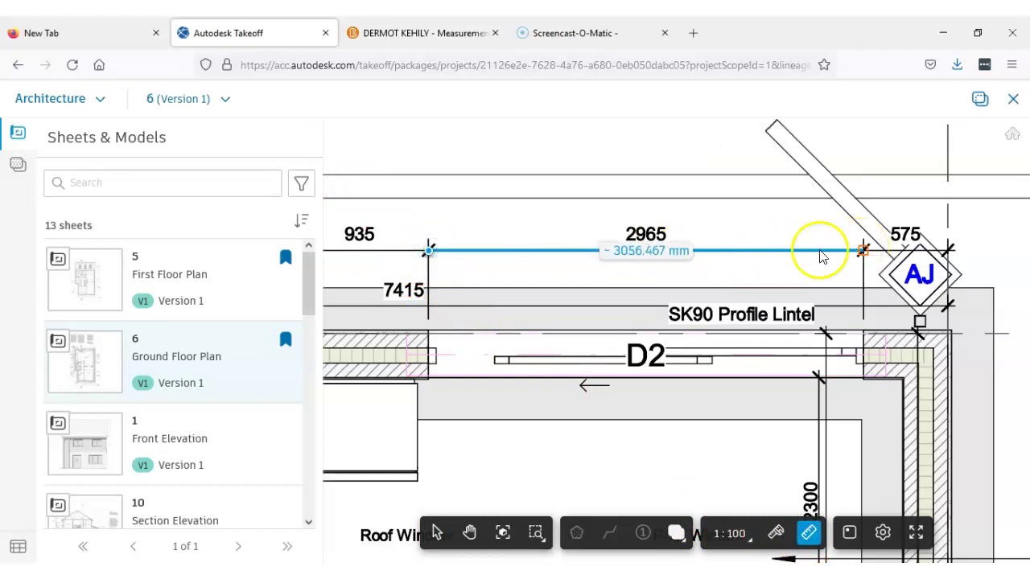
pyautogui.press('Escape')
pyautogui.click(776, 533)
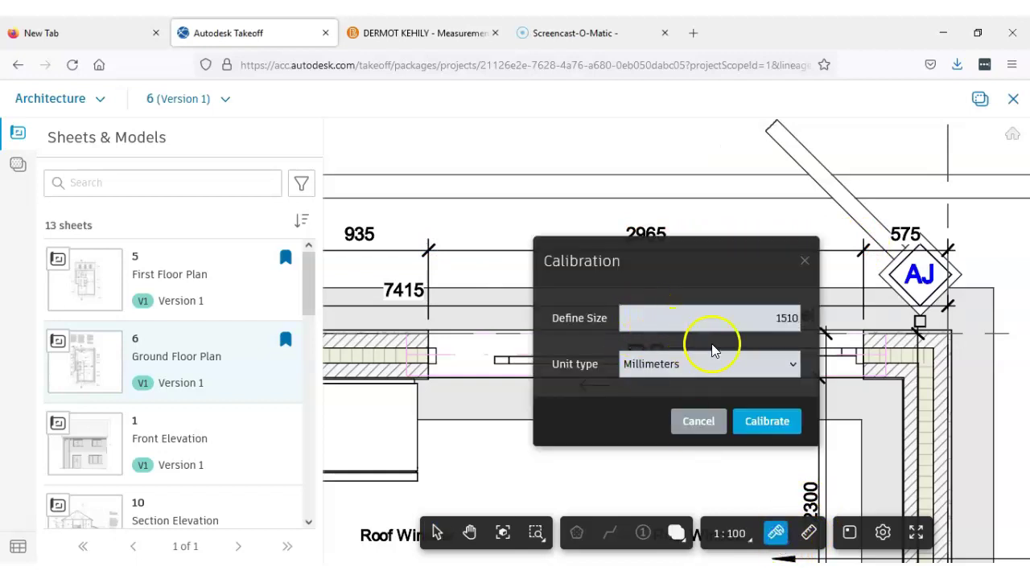
pyautogui.doubleClick(786, 318)
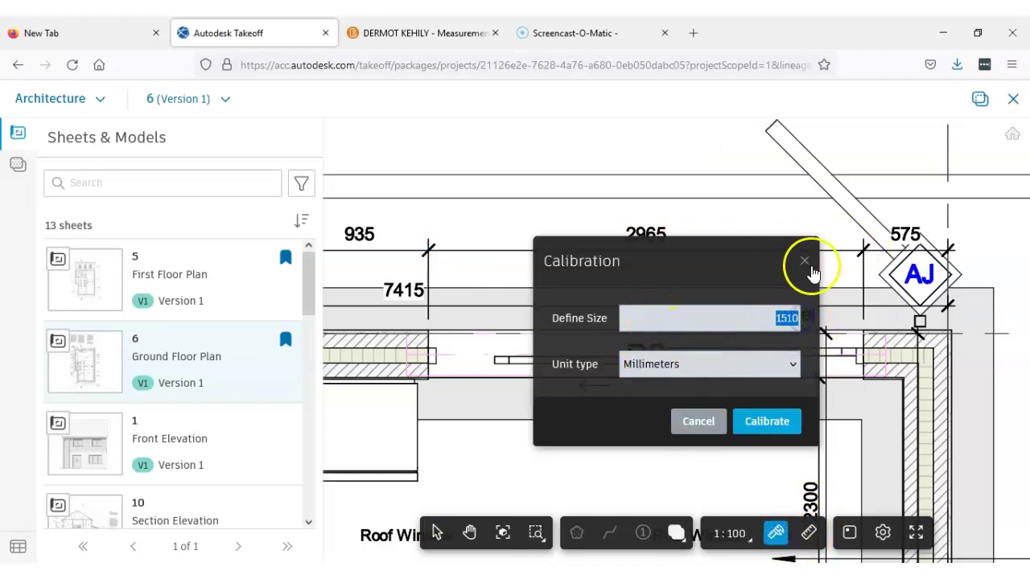
pyautogui.click(804, 260)
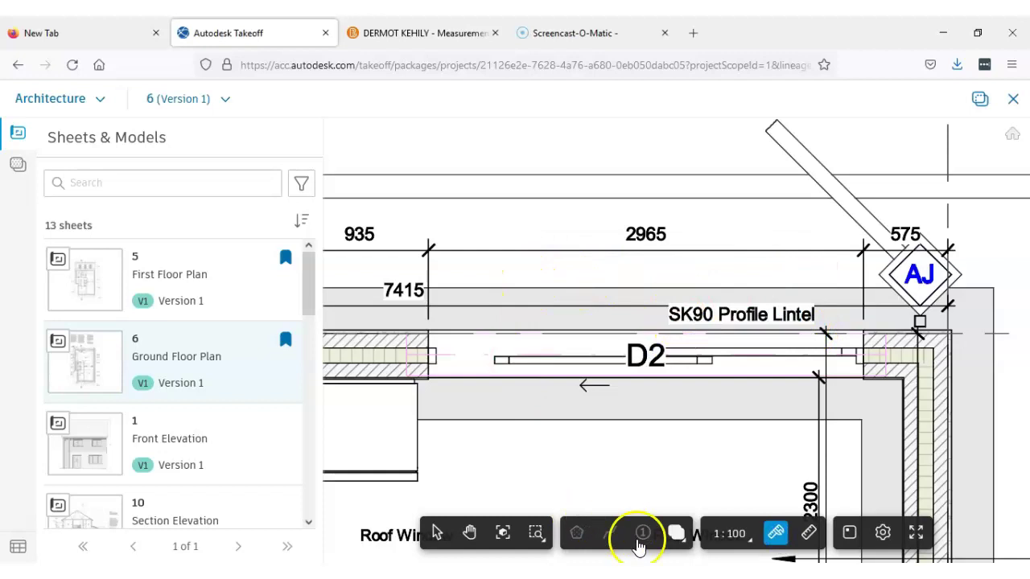
pyautogui.click(748, 541)
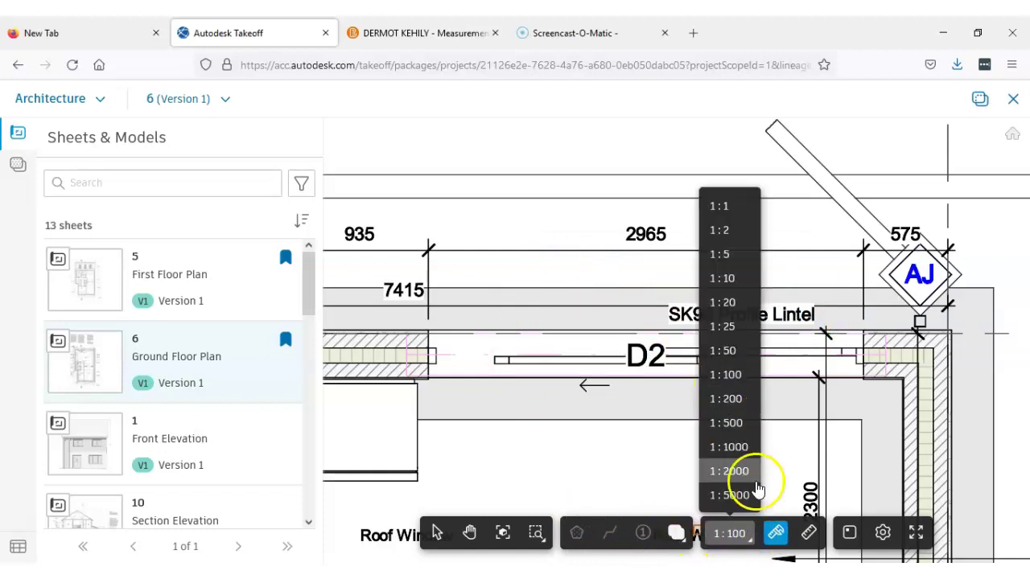
pyautogui.click(806, 535)
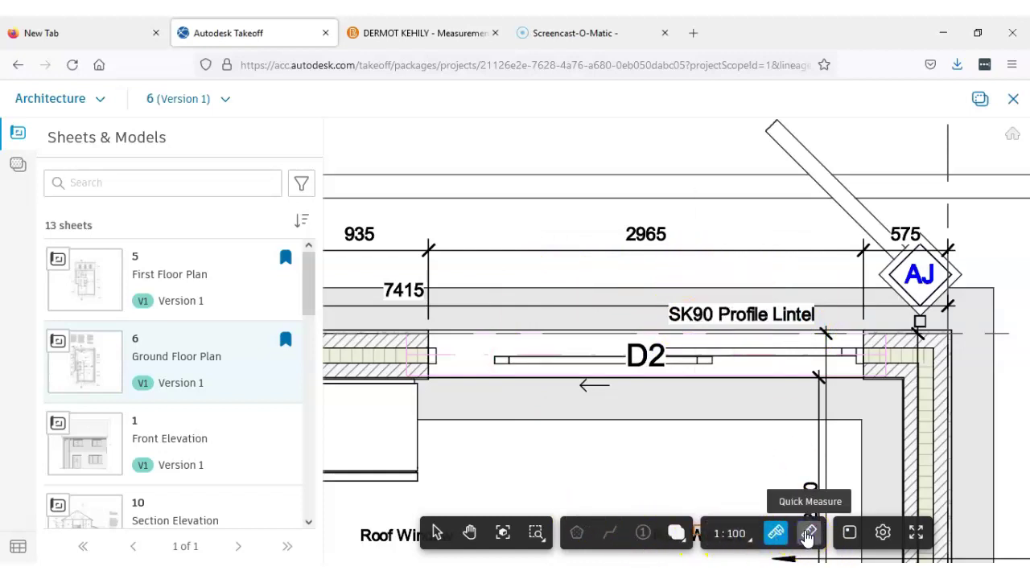
# Step: Calibrate the Ground Floor Plan between the end ticks of the dimension line above door D2, defining the size as 2965 millimeters
pyautogui.click(774, 535)
pyautogui.click(781, 330)
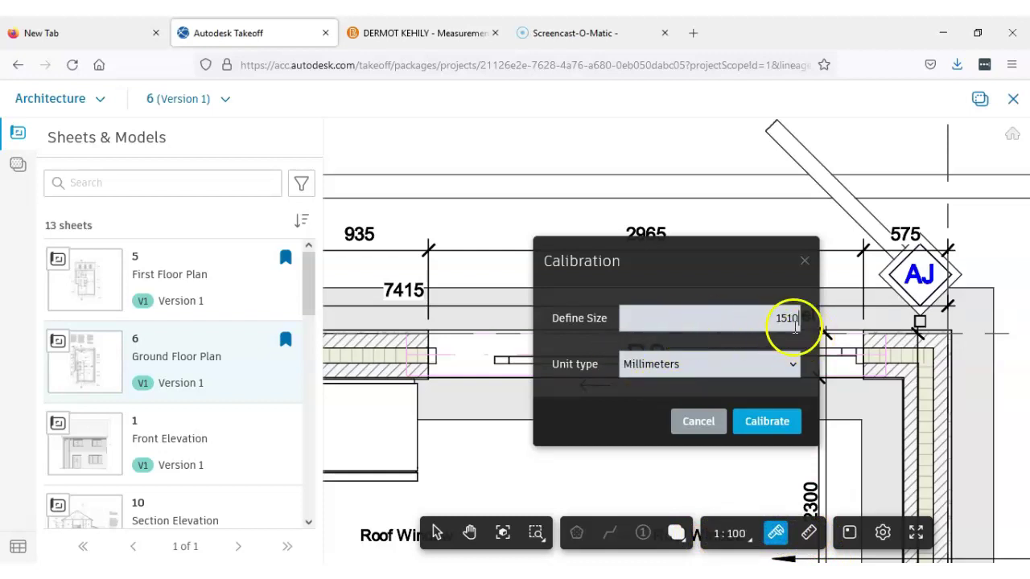
pyautogui.click(804, 260)
pyautogui.click(431, 251)
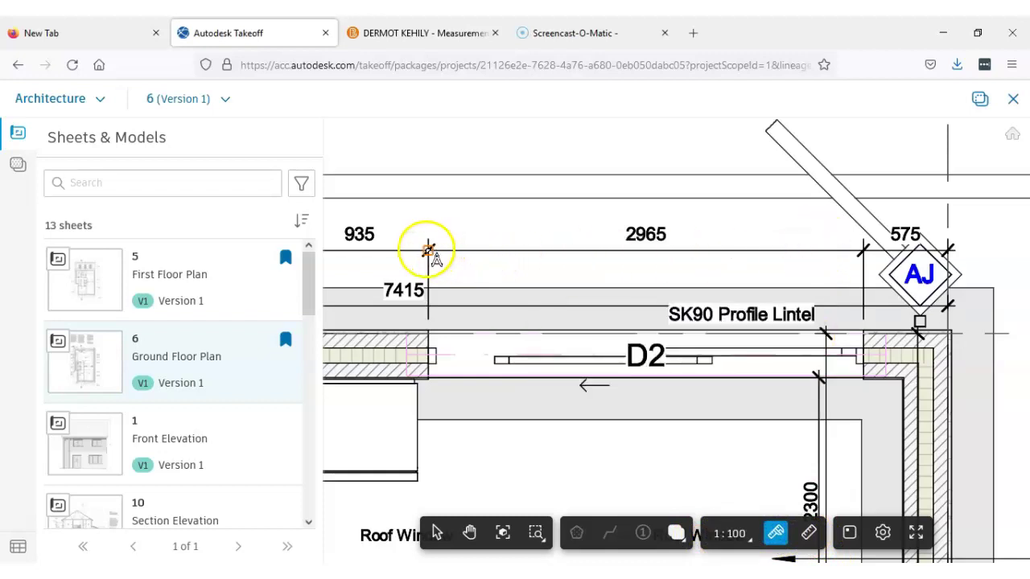
pyautogui.click(863, 250)
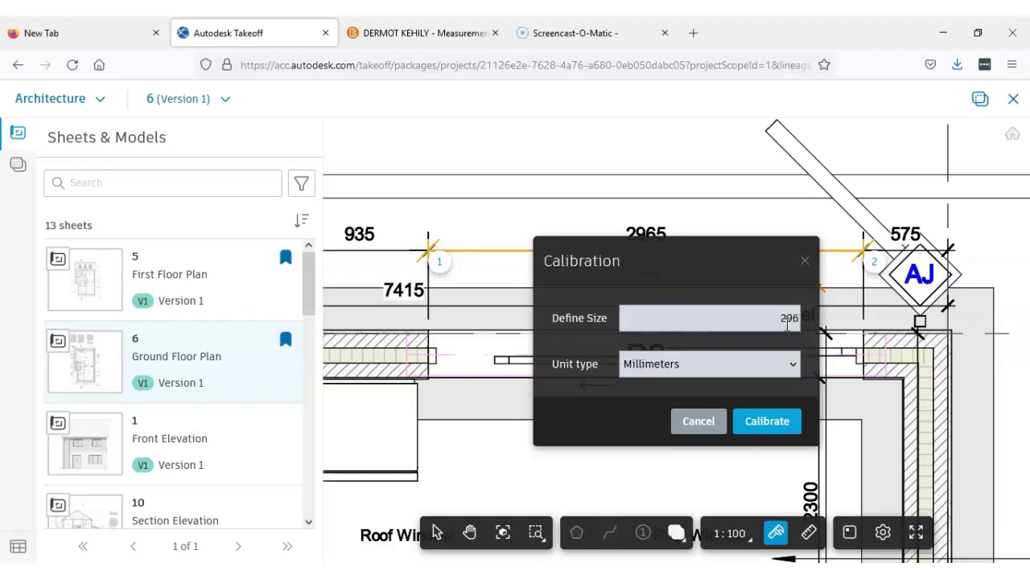
pyautogui.click(777, 429)
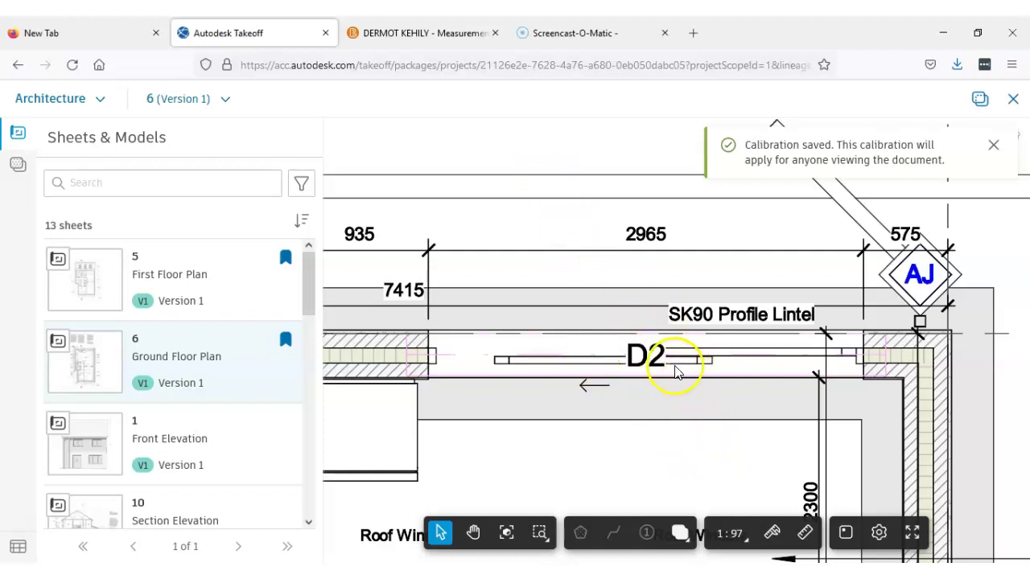
# Step: Examine the Ground Floor Plan around window W3, door D2, the Kitchen / Dining room and the WC
pyautogui.scroll(-3, 516, 254)
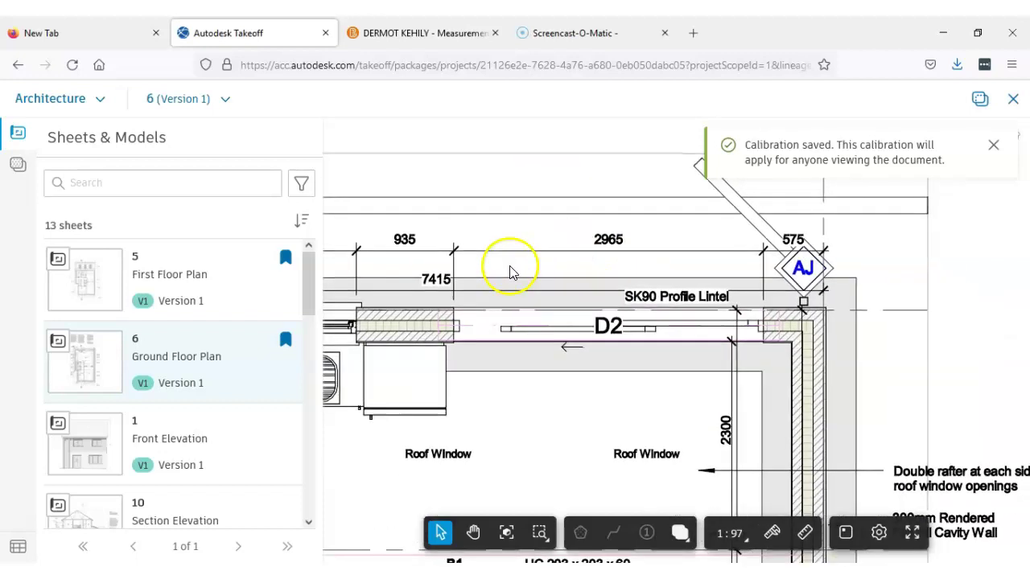
pyautogui.moveTo(511, 267); pyautogui.dragTo(721, 269)
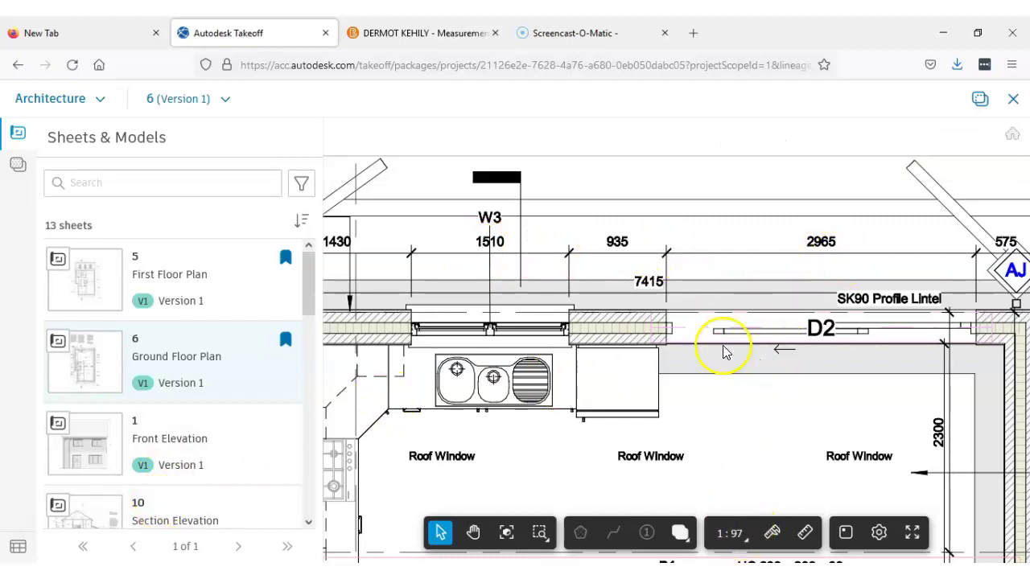
pyautogui.scroll(-1, 719, 347)
pyautogui.moveTo(719, 347); pyautogui.dragTo(748, 290)
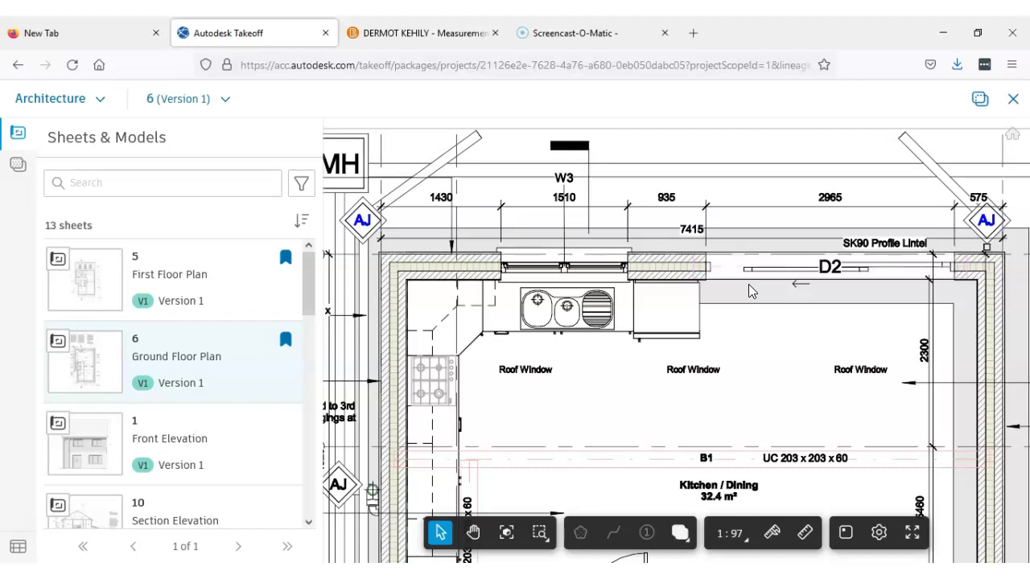
pyautogui.click(700, 473)
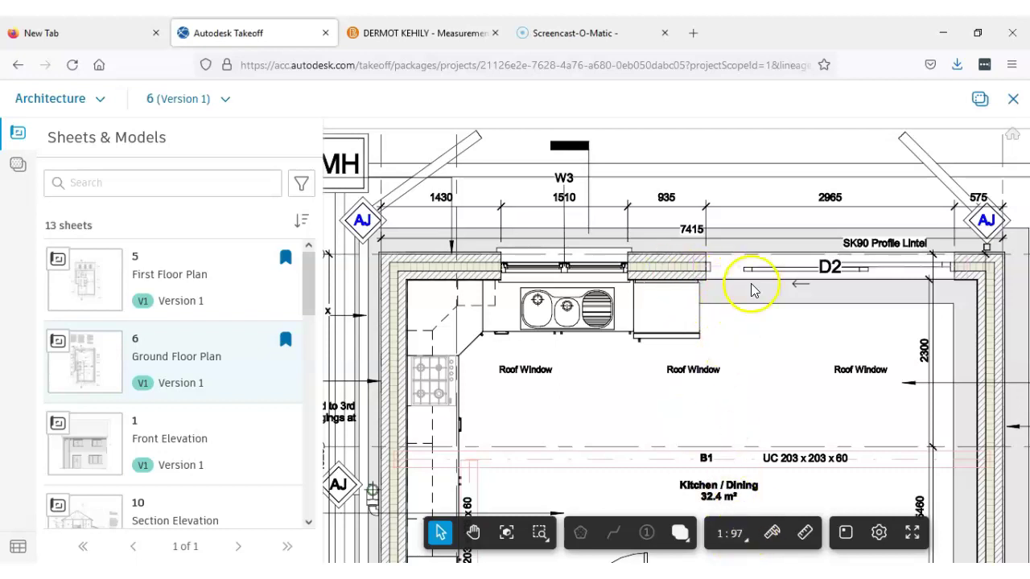
pyautogui.scroll(-1, 728, 291)
pyautogui.scroll(-2, 527, 275)
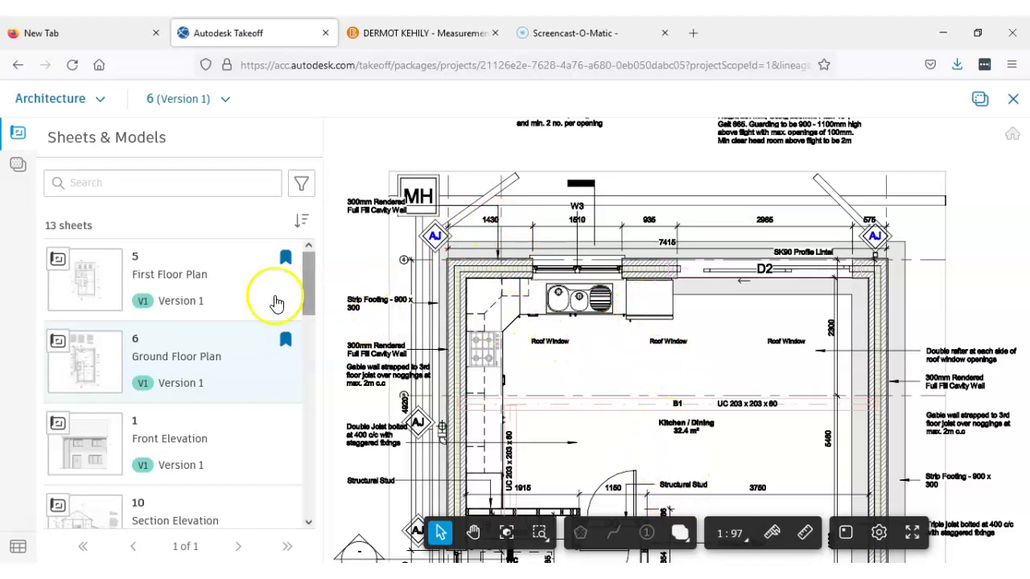
pyautogui.scroll(3, 621, 346)
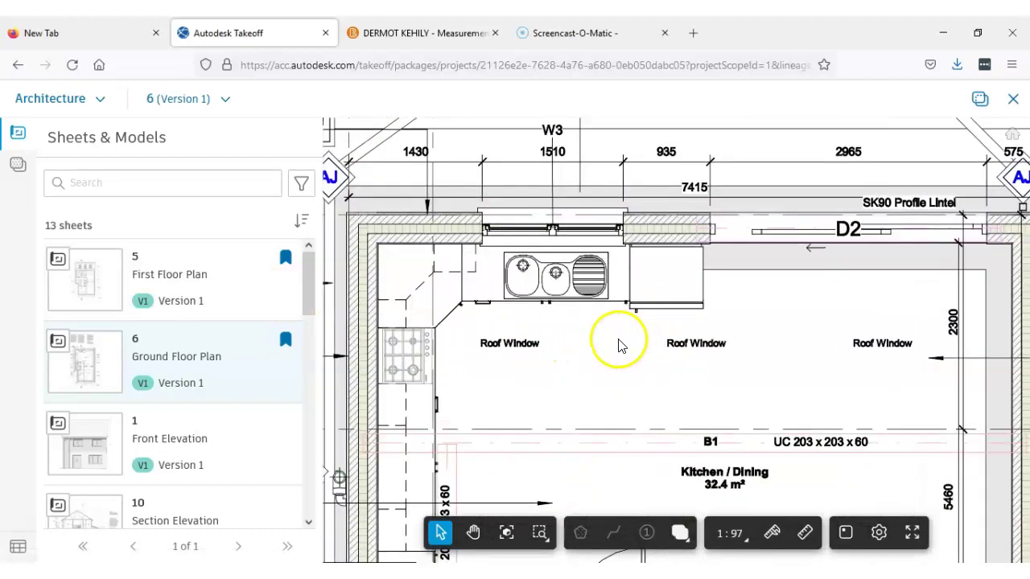
pyautogui.moveTo(614, 356); pyautogui.dragTo(673, 198)
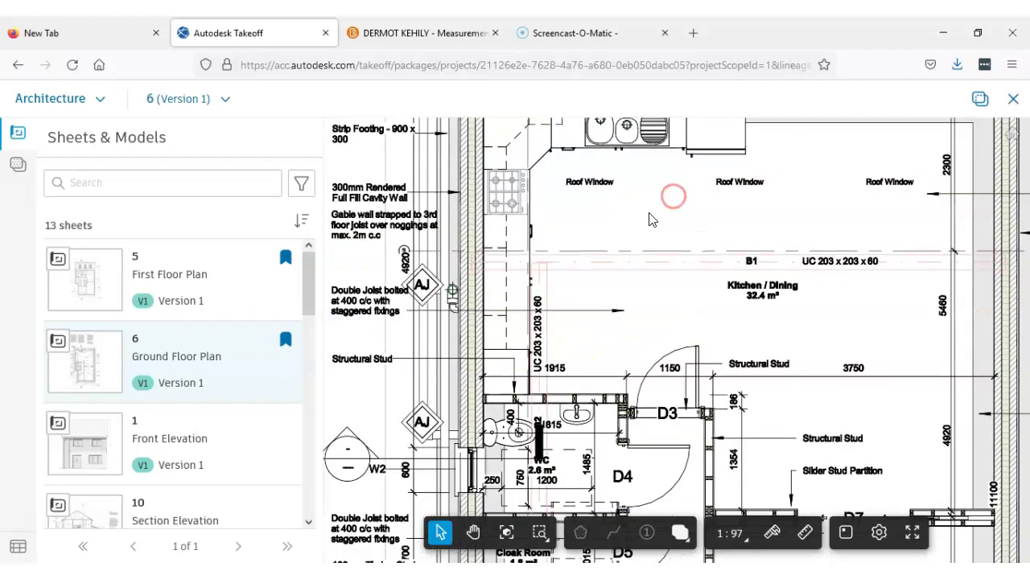
pyautogui.scroll(-1, 647, 212)
pyautogui.moveTo(559, 283); pyautogui.dragTo(542, 362)
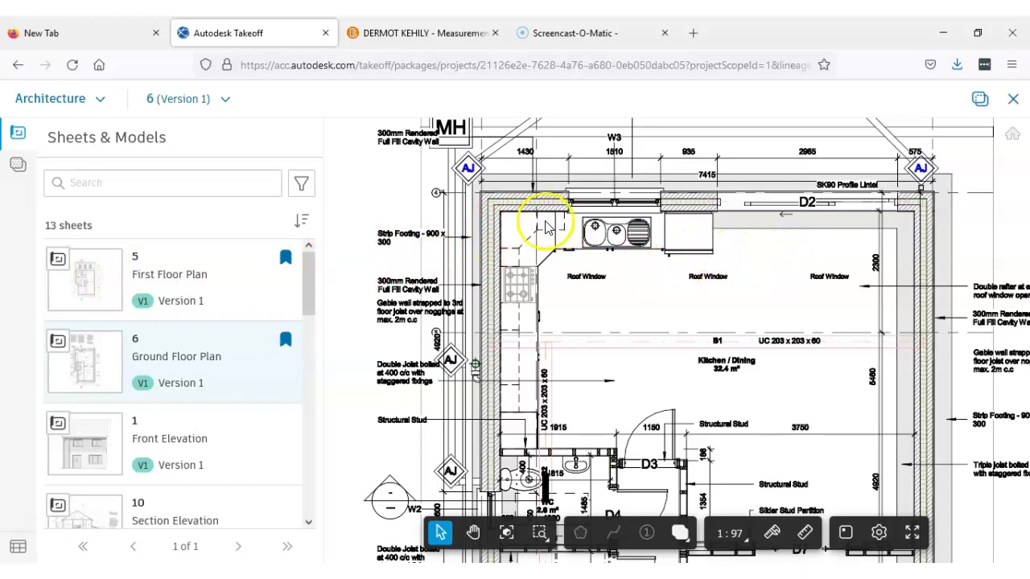
# Step: Start a new takeoff type named Ground Floor Area that uses the polygon area tool
pyautogui.click(18, 169)
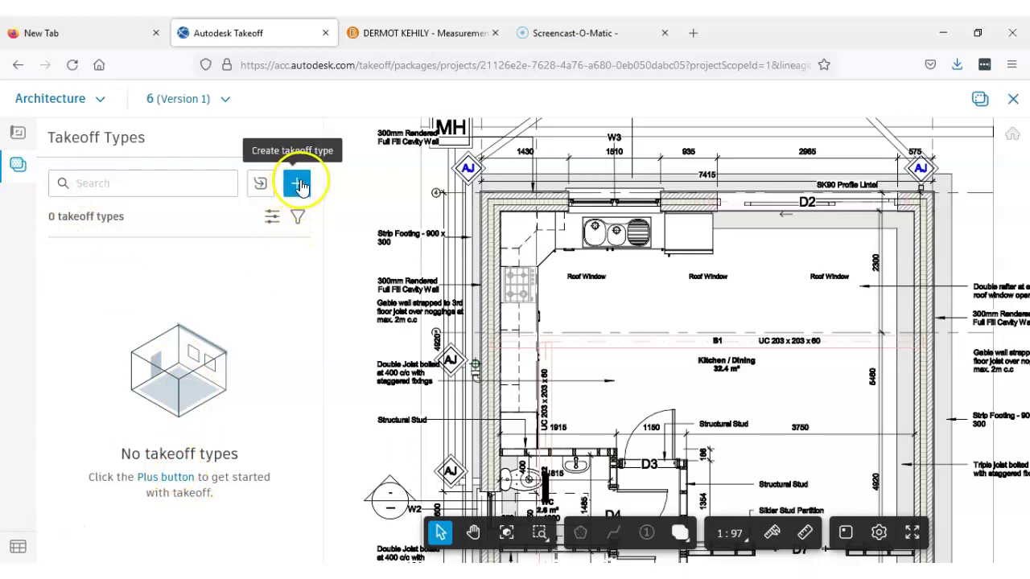
pyautogui.click(298, 184)
pyautogui.click(115, 202)
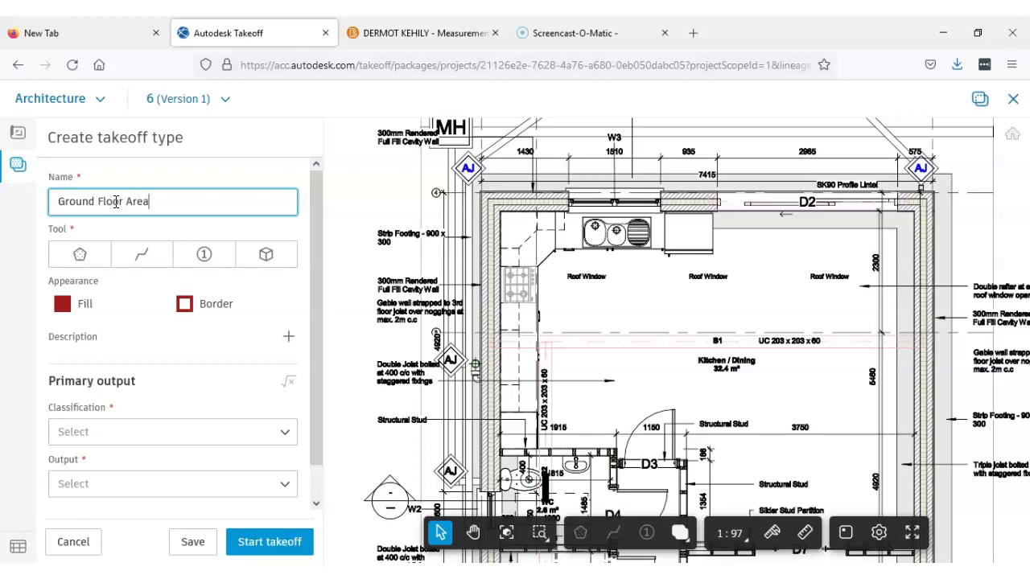
pyautogui.click(87, 252)
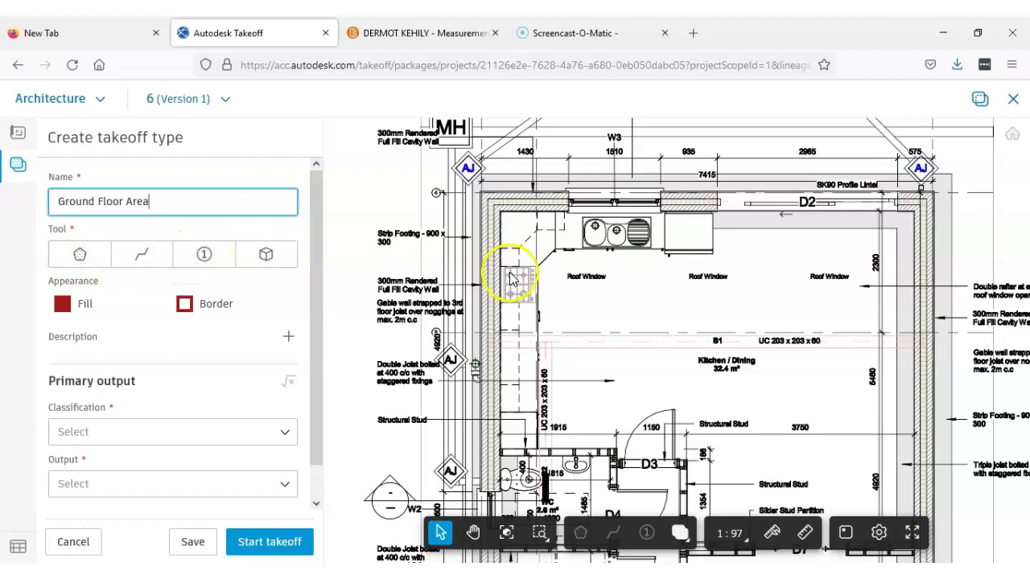
pyautogui.click(81, 256)
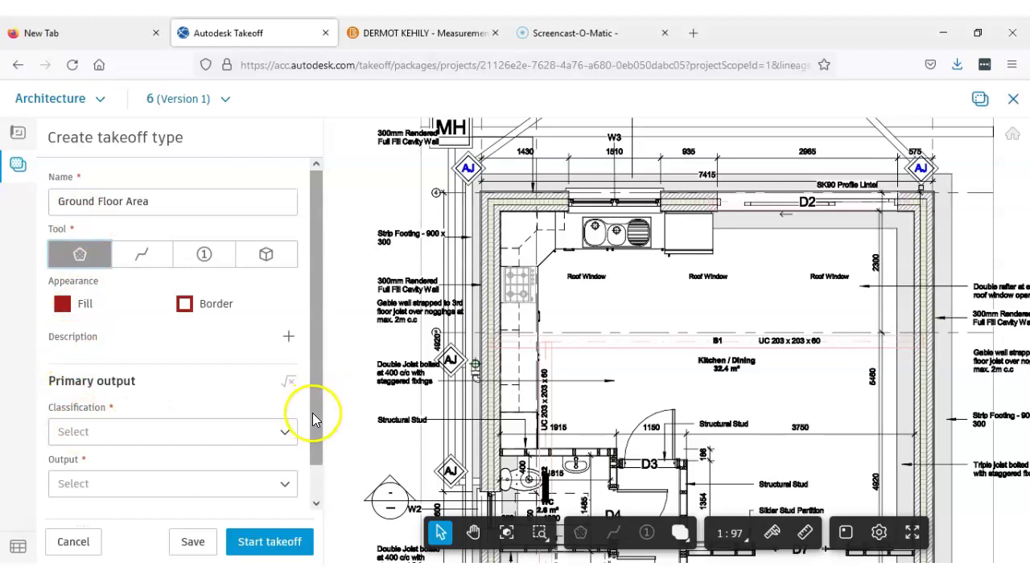
# Step: Classify the takeoff type's primary output as 1.9 - Substructure and set its output to Square Meters (M2)
pyautogui.moveTo(315, 420); pyautogui.dragTo(305, 455)
pyautogui.click(274, 403)
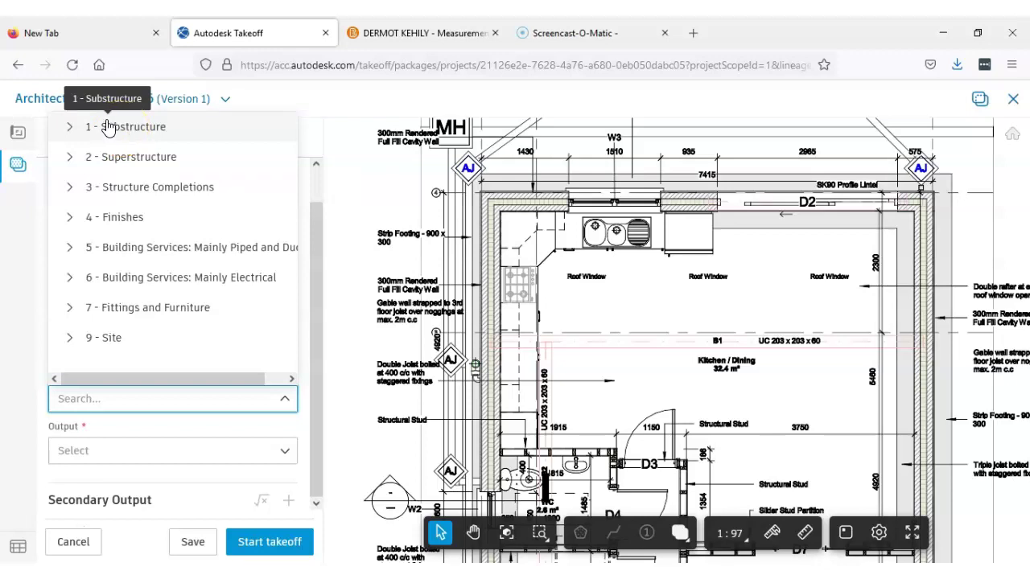
pyautogui.click(69, 126)
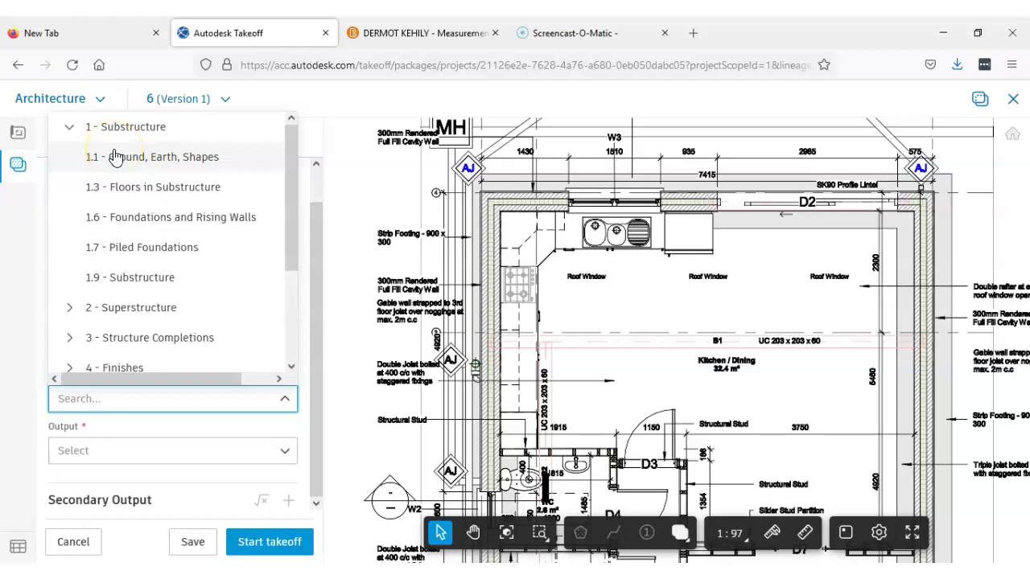
pyautogui.click(114, 278)
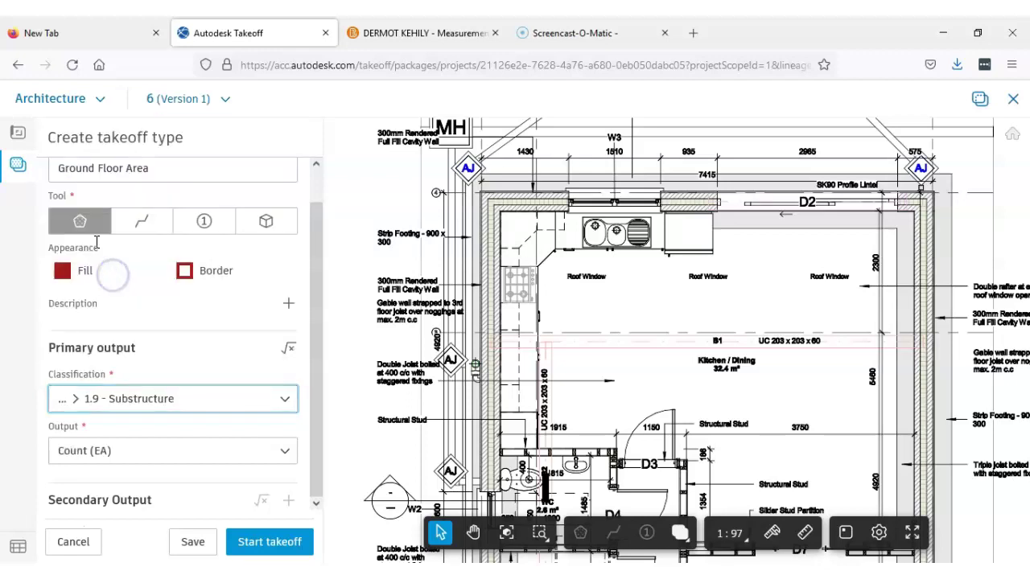
pyautogui.click(283, 455)
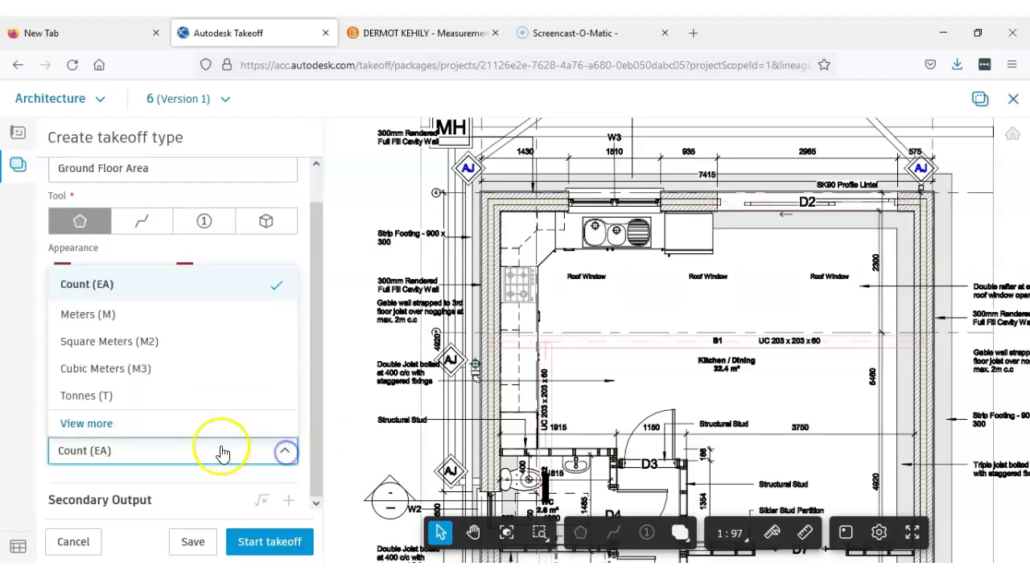
pyautogui.click(104, 341)
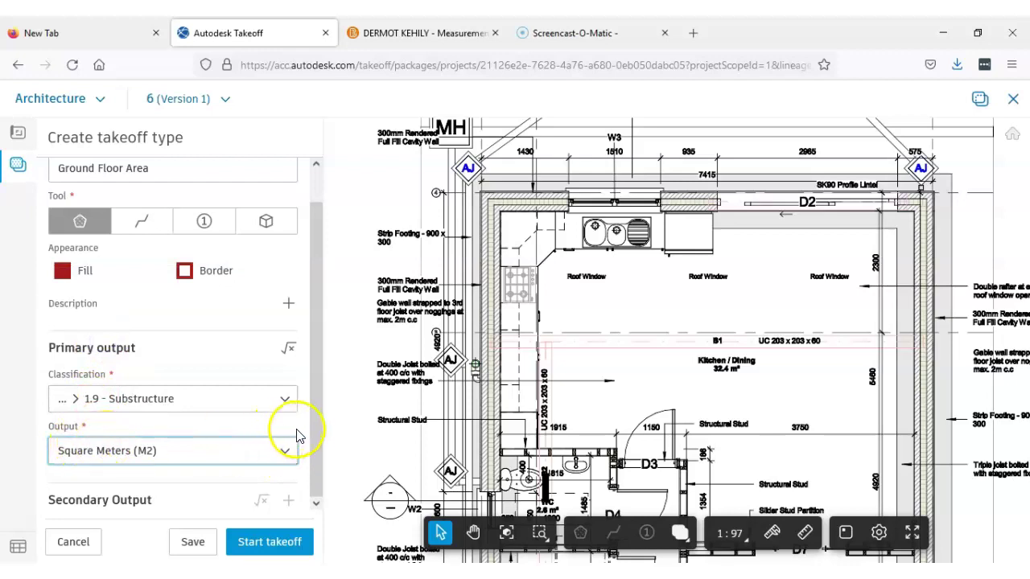
pyautogui.click(319, 478)
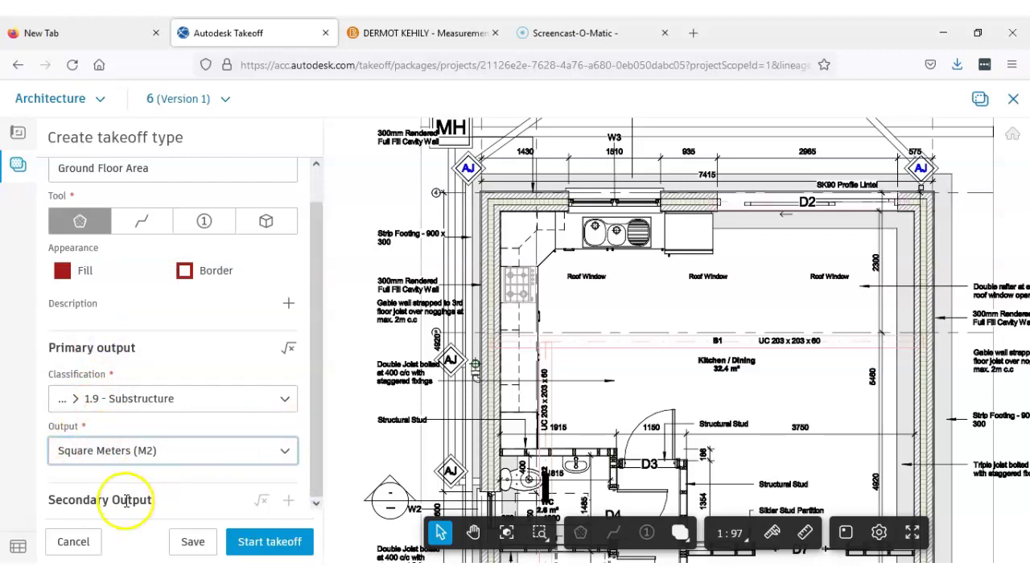
pyautogui.click(314, 505)
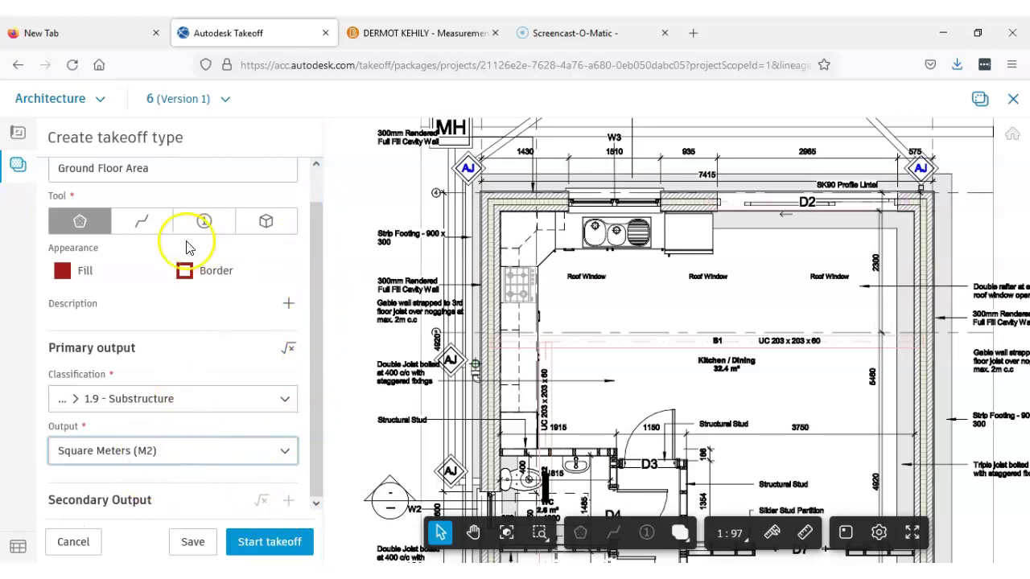
# Step: Add the description "Ground Floor Including Concrete, Mesh, Insul, Blinding and hardcore" to the takeoff type, leaving its fill colour as is
pyautogui.scroll(1, 308, 223)
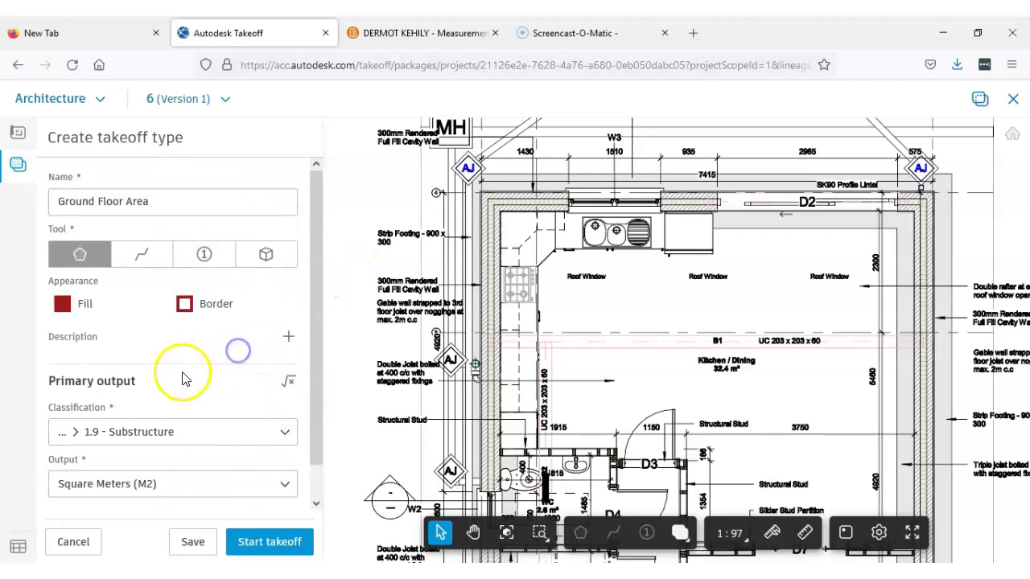
pyautogui.click(289, 338)
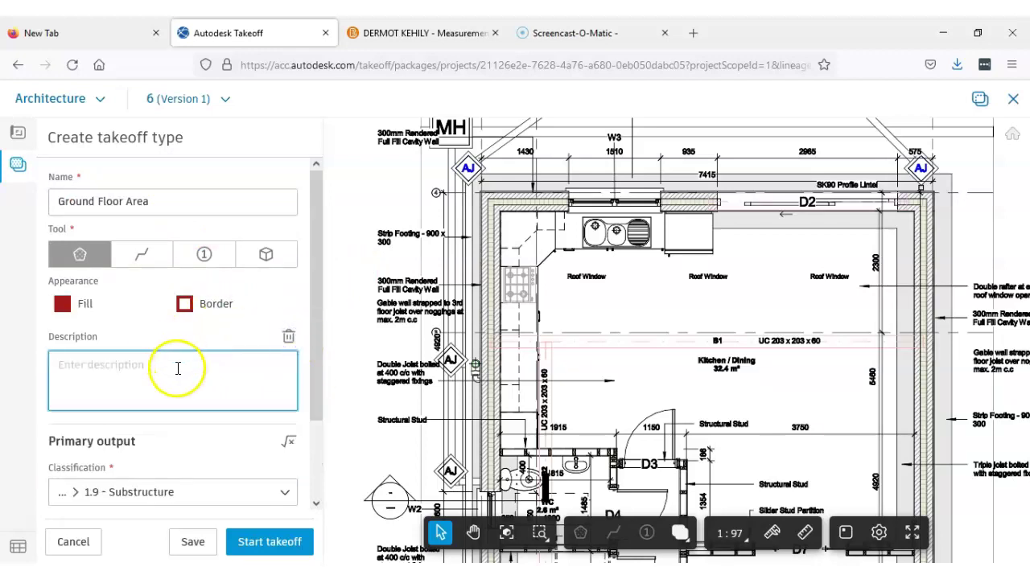
pyautogui.write('Ground')
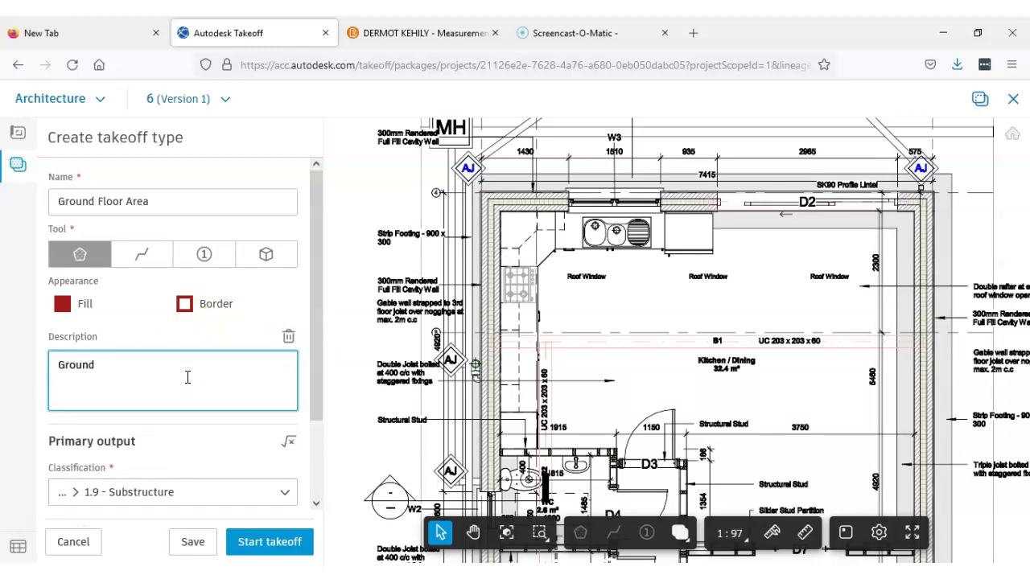
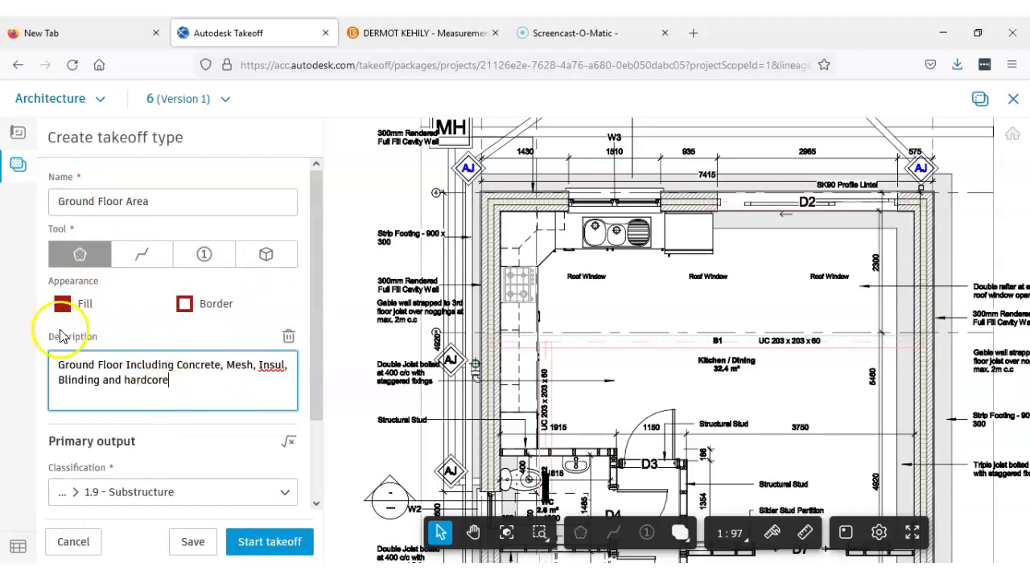
pyautogui.click(64, 305)
pyautogui.click(230, 326)
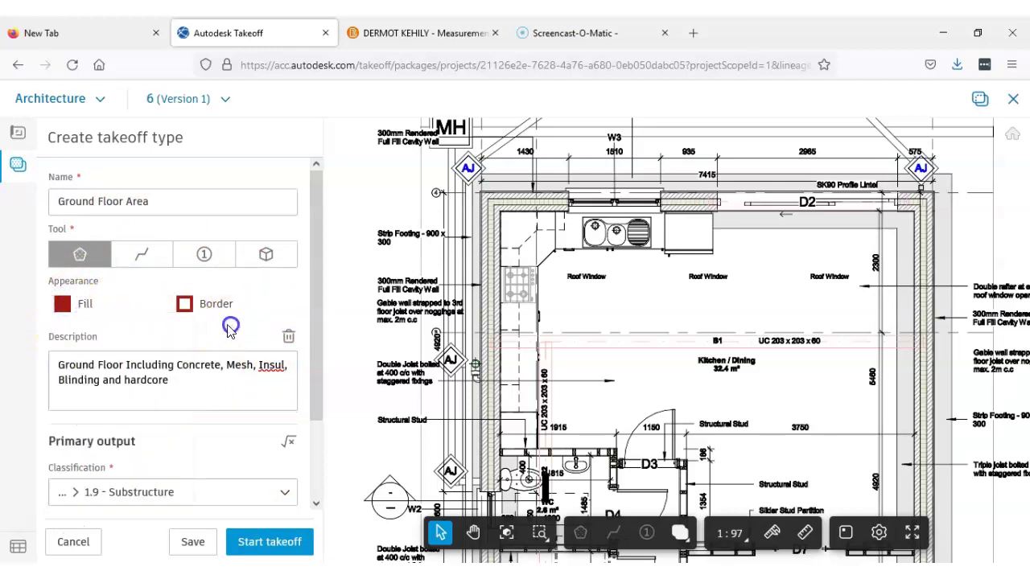
pyautogui.scroll(-2, 314, 418)
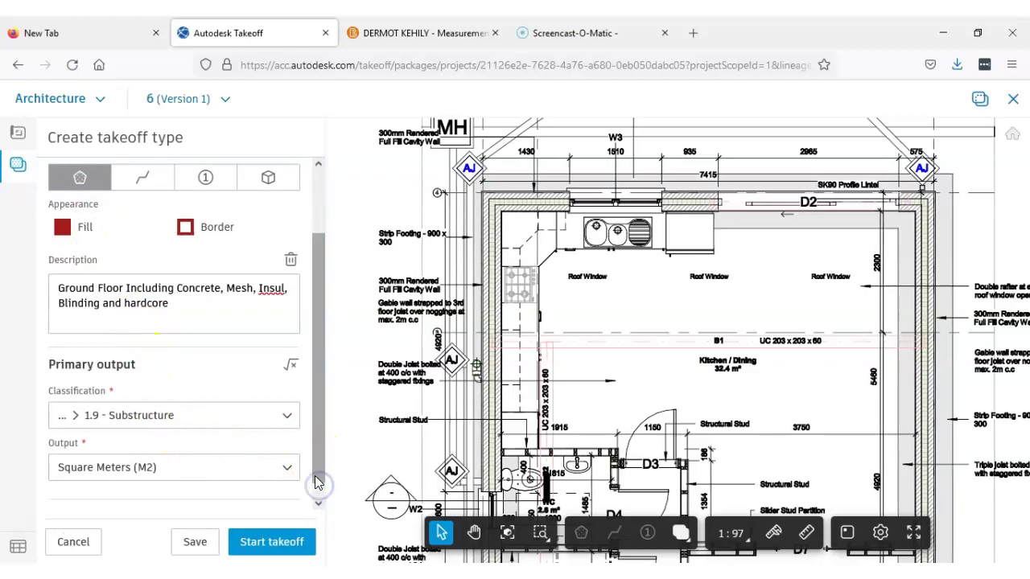
# Step: Start the Ground Floor Area takeoff and place the first polygon corner at the kitchen's inner wall corner beside window W3
pyautogui.scroll(-1, 316, 482)
pyautogui.click(265, 543)
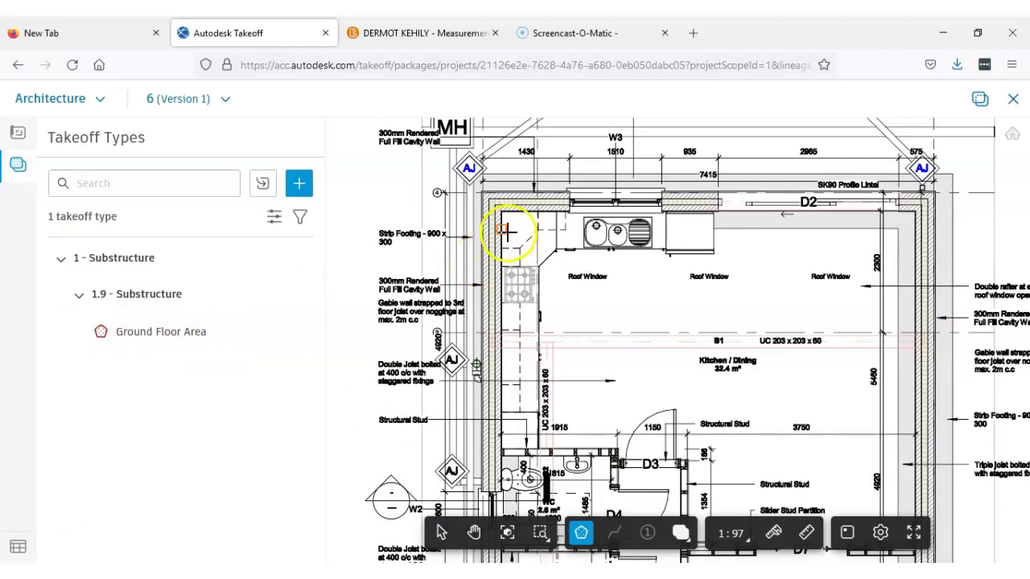
pyautogui.click(498, 211)
pyautogui.scroll(4, 499, 210)
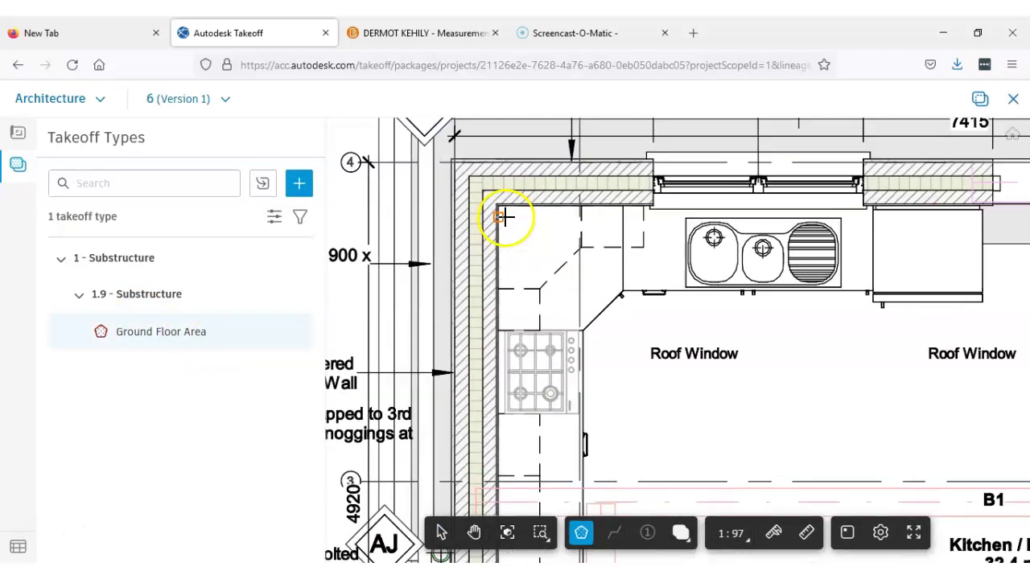
pyautogui.scroll(2, 502, 207)
pyautogui.scroll(3, 502, 207)
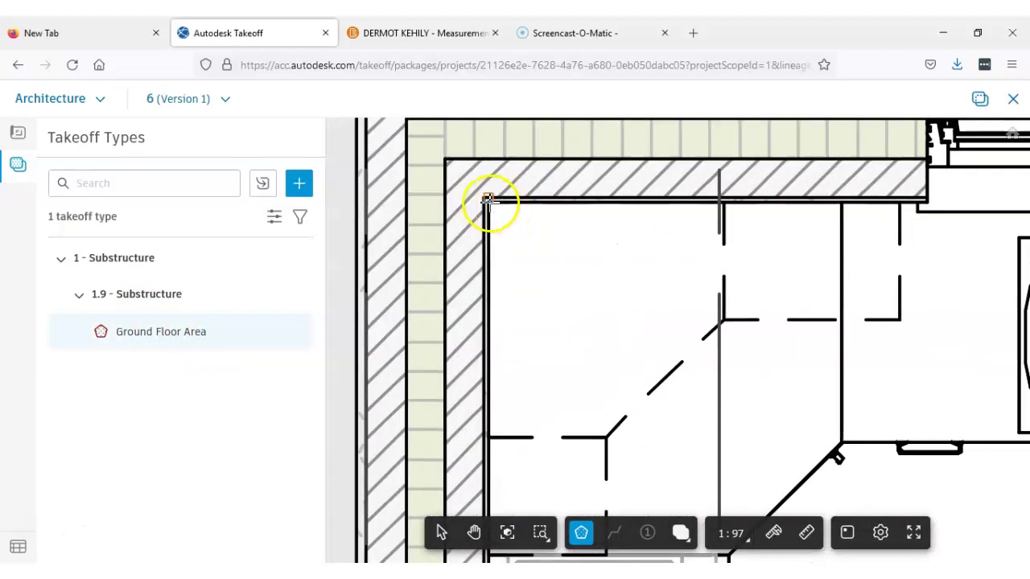
pyautogui.scroll(2, 485, 202)
pyautogui.scroll(2, 485, 202)
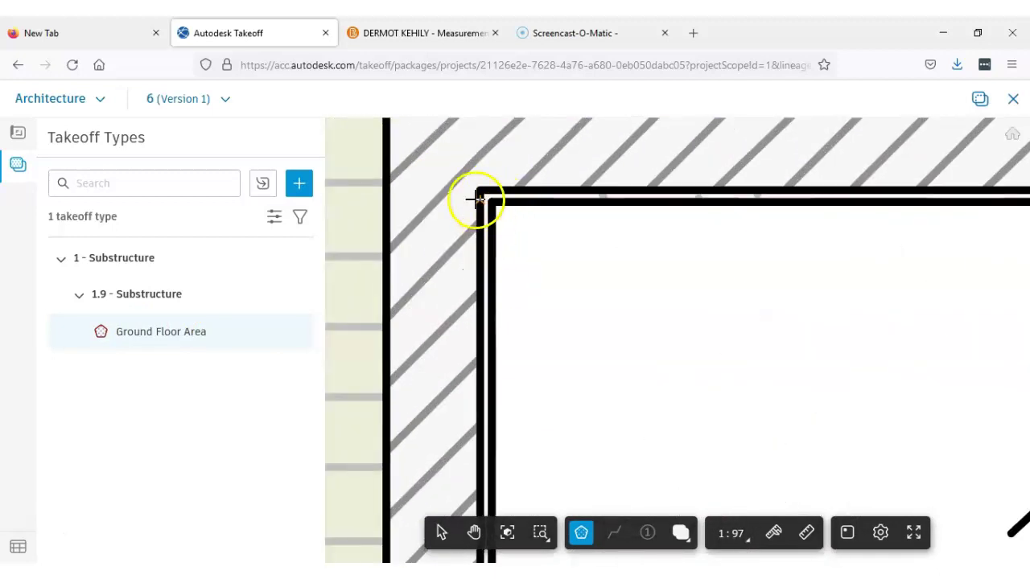
pyautogui.scroll(-3, 475, 190)
pyautogui.scroll(6, 483, 199)
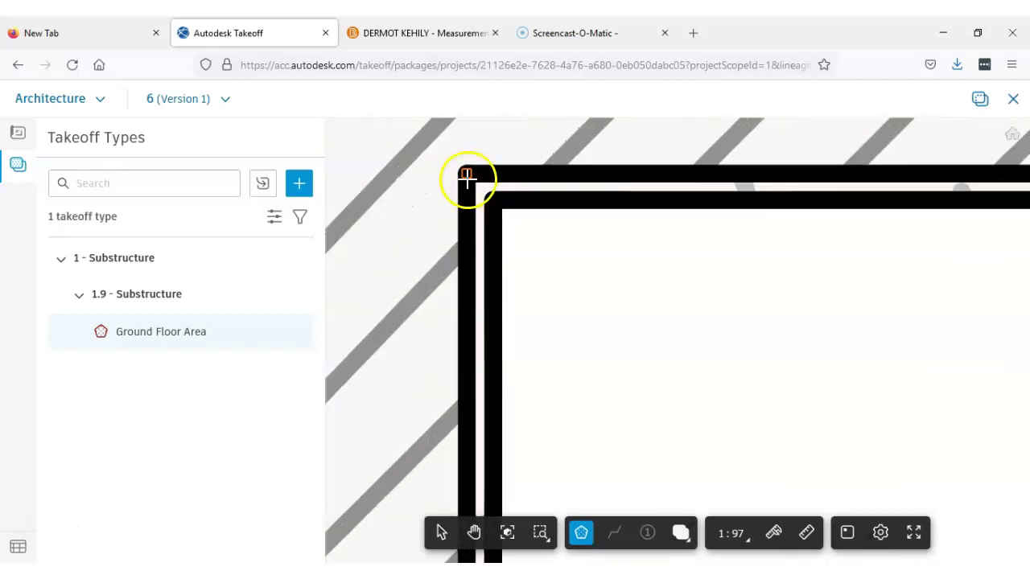
pyautogui.scroll(-5, 498, 233)
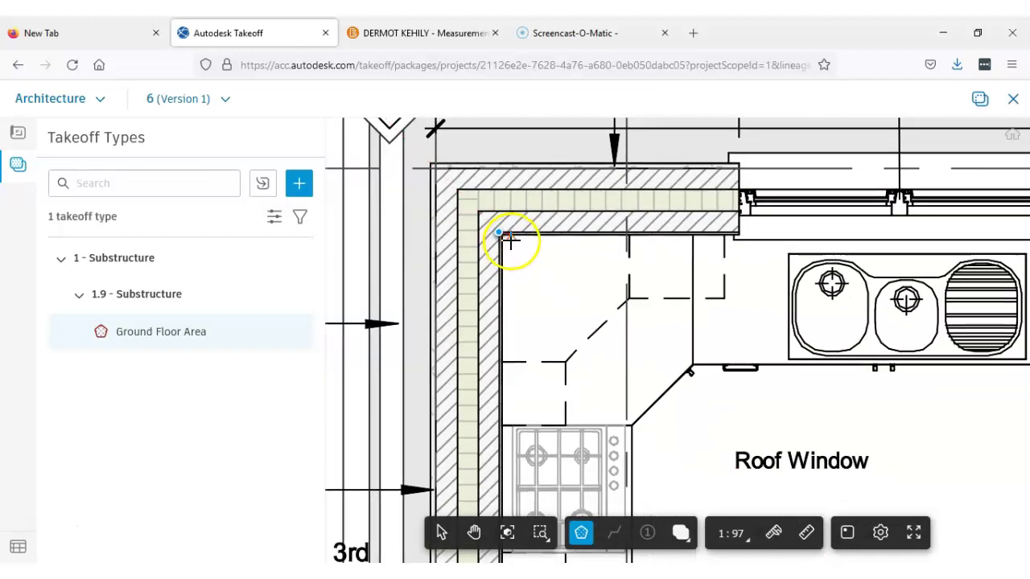
# Step: Place the second polygon corner at the Kitchen / Dining room's inner wall corner beside door D2
pyautogui.scroll(-3, 521, 249)
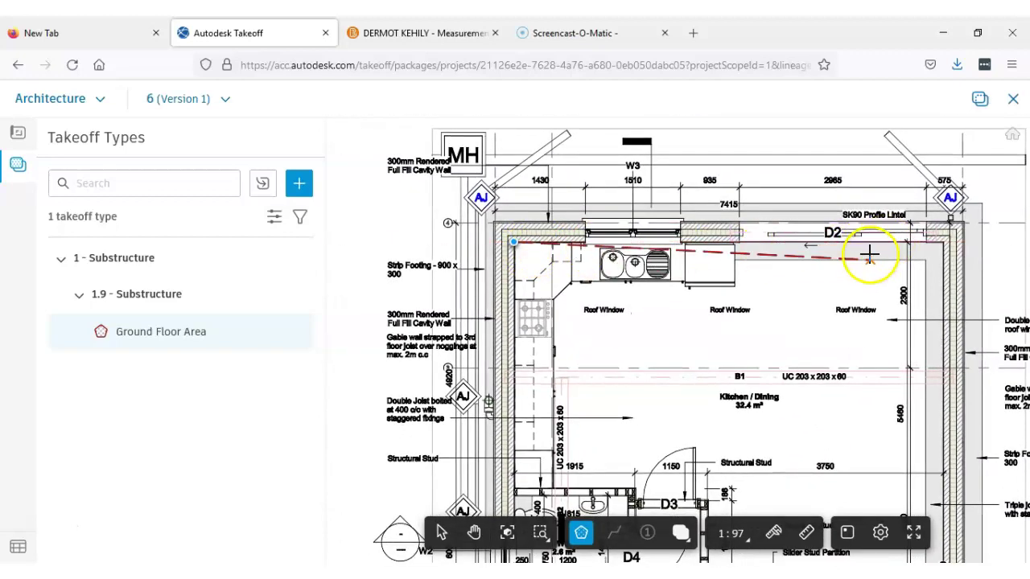
pyautogui.scroll(5, 952, 247)
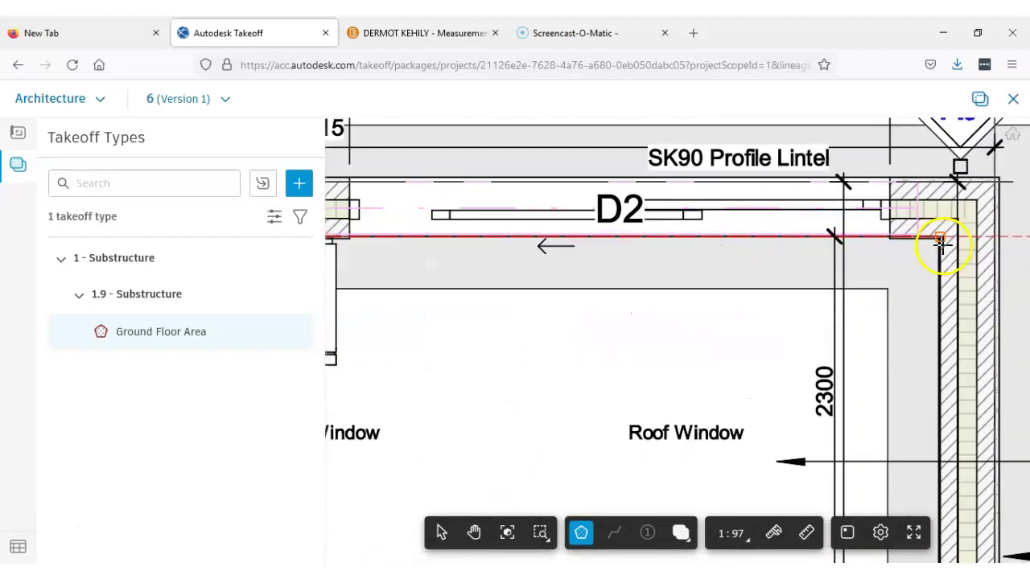
pyautogui.scroll(5, 937, 235)
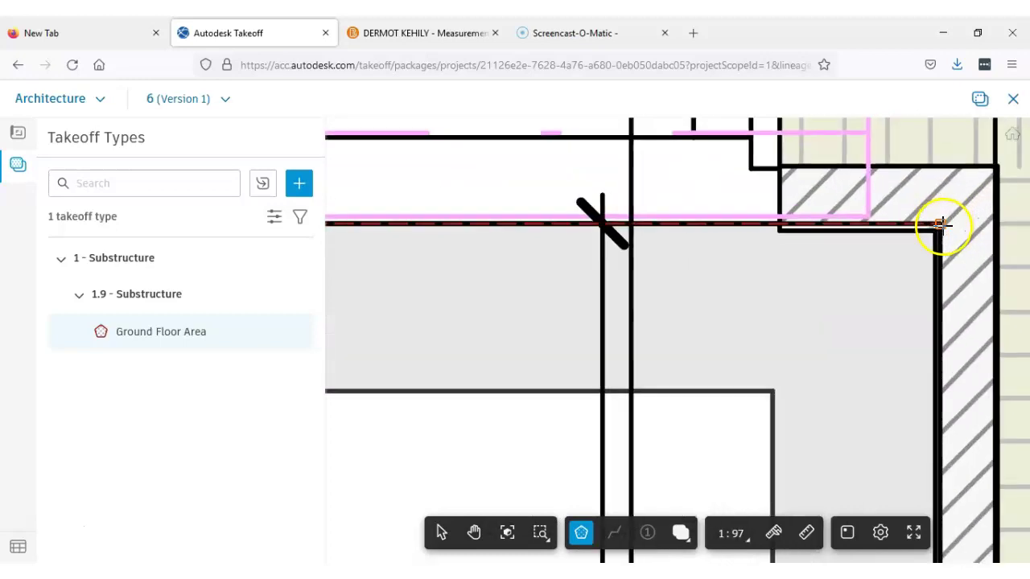
pyautogui.click(942, 228)
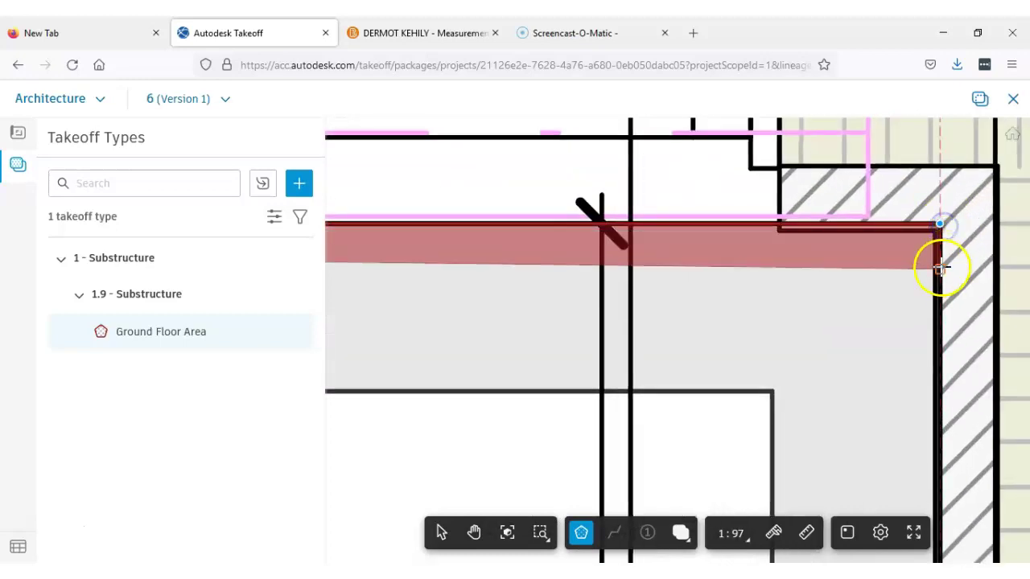
# Step: Place the third polygon corner at the Living Room's inner wall corner beside window W1
pyautogui.scroll(-5, 937, 271)
pyautogui.scroll(-4, 935, 276)
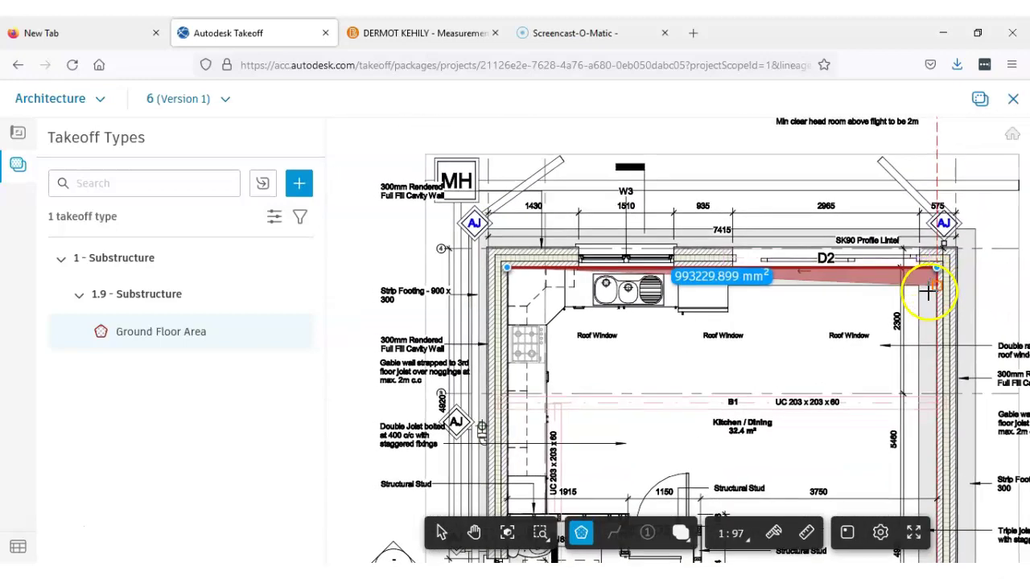
pyautogui.moveTo(923, 378); pyautogui.dragTo(775, 195, button='middle')
pyautogui.scroll(-1, 796, 320)
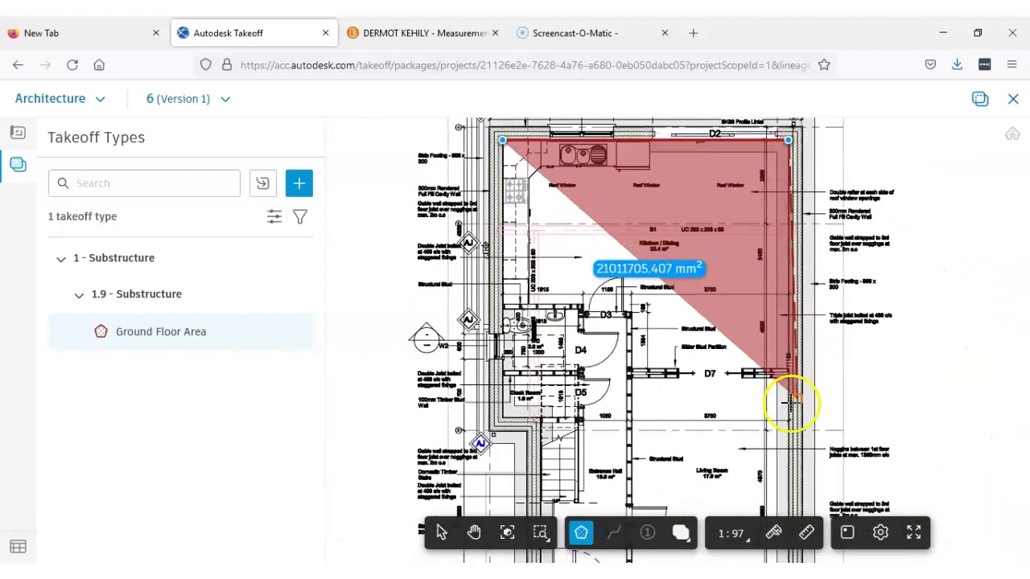
pyautogui.moveTo(788, 402); pyautogui.dragTo(737, 164, button='middle')
pyautogui.scroll(8, 740, 314)
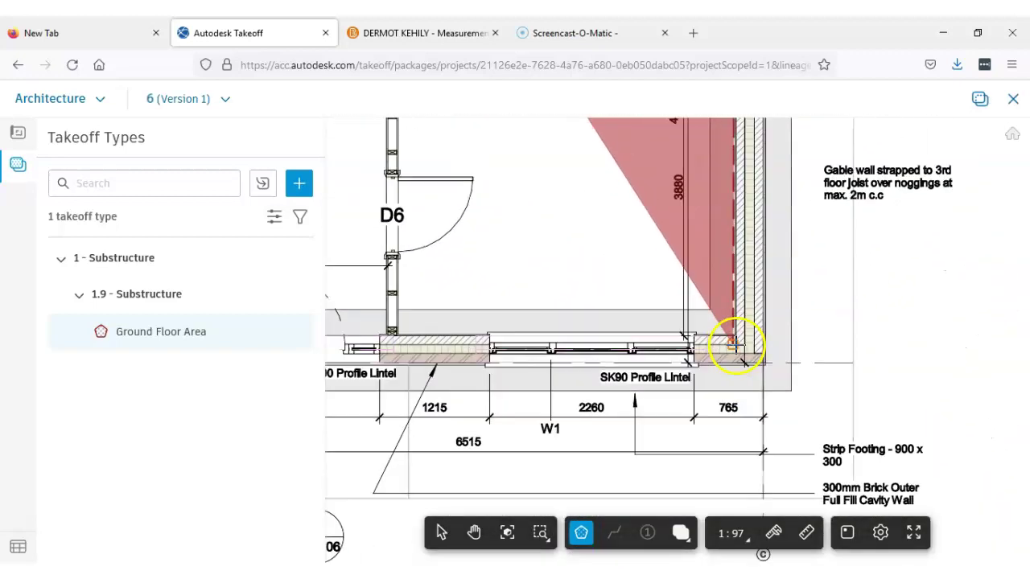
pyautogui.scroll(5, 731, 324)
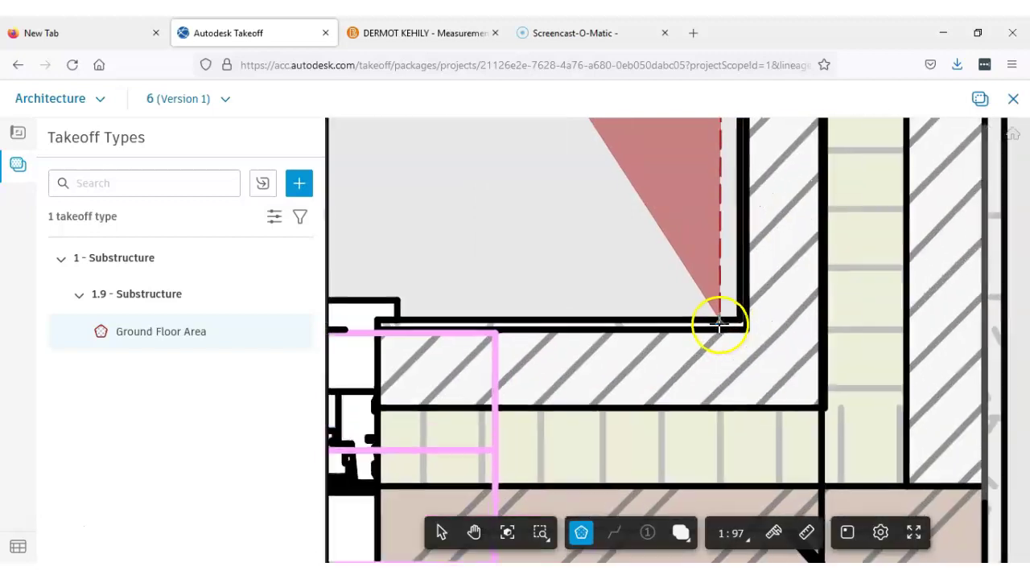
pyautogui.scroll(-8, 745, 330)
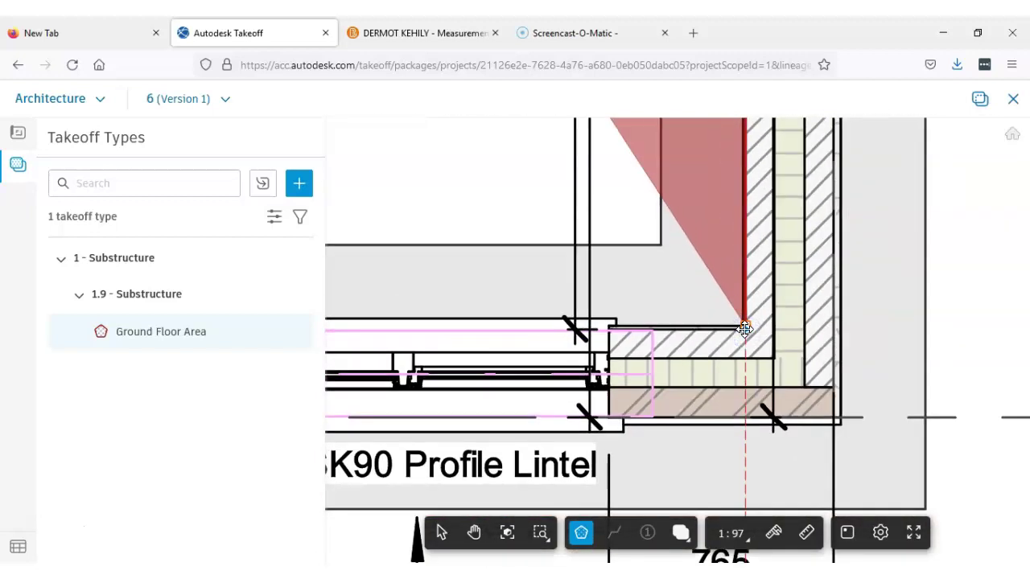
pyautogui.scroll(-2, 738, 325)
pyautogui.click(737, 325)
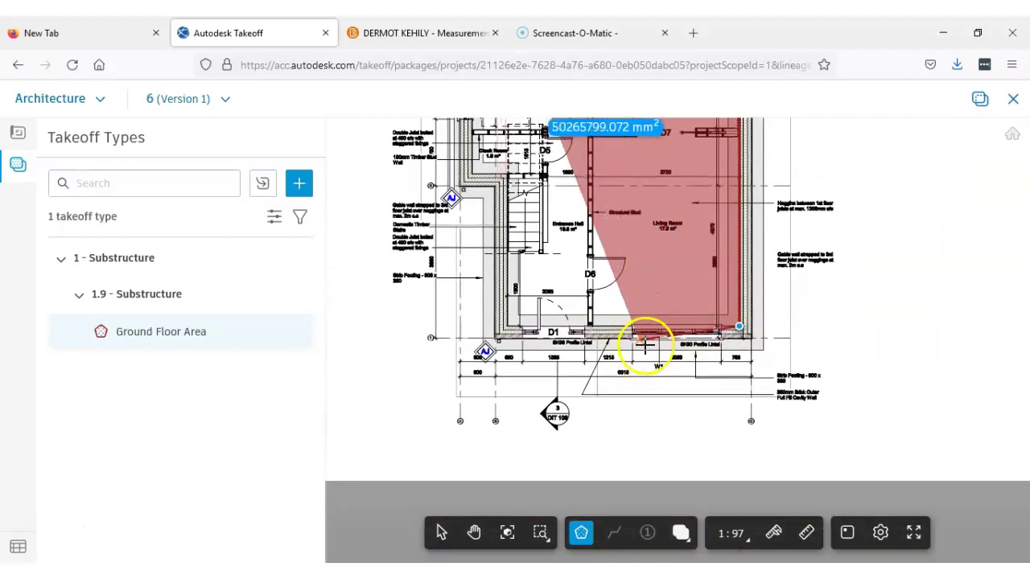
# Step: Place the fourth polygon corner at the Entrance Hall's inner wall corner beside door D1
pyautogui.scroll(10, 503, 326)
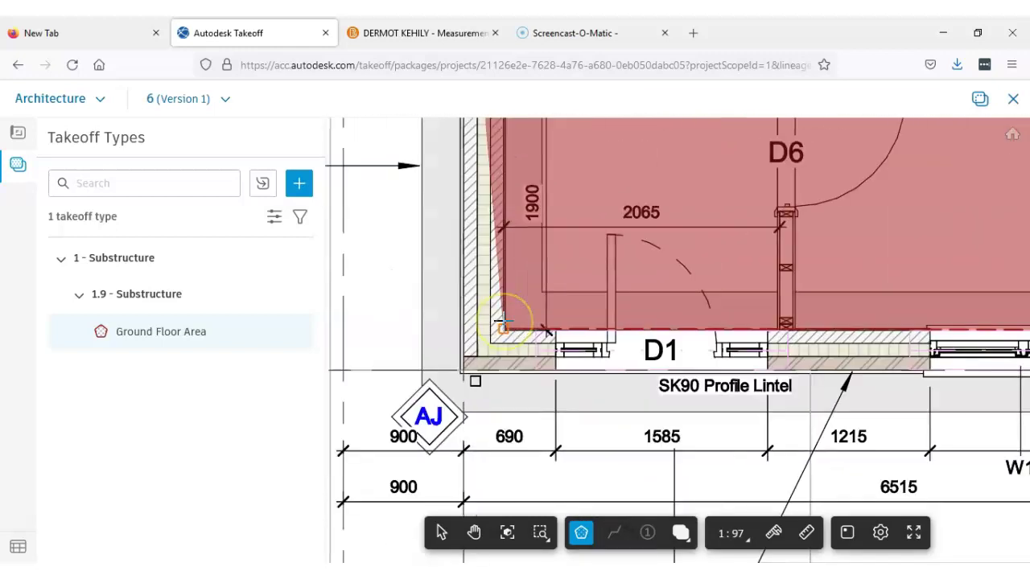
pyautogui.scroll(3, 500, 322)
pyautogui.click(503, 354)
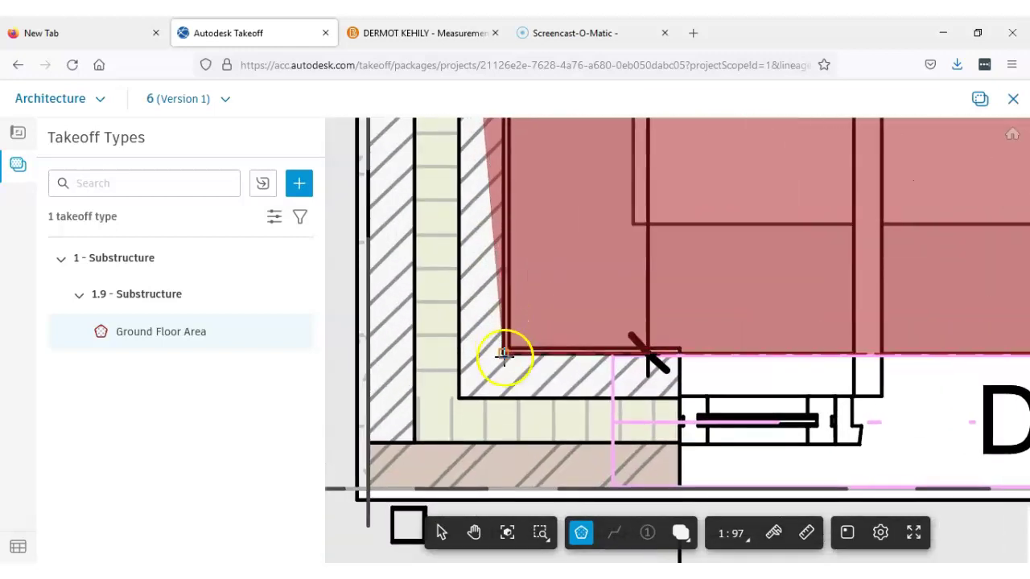
# Step: Place the fifth polygon corner where the stair wall meets the Cloak Room's outer wall
pyautogui.scroll(-2, 507, 348)
pyautogui.scroll(-4, 563, 305)
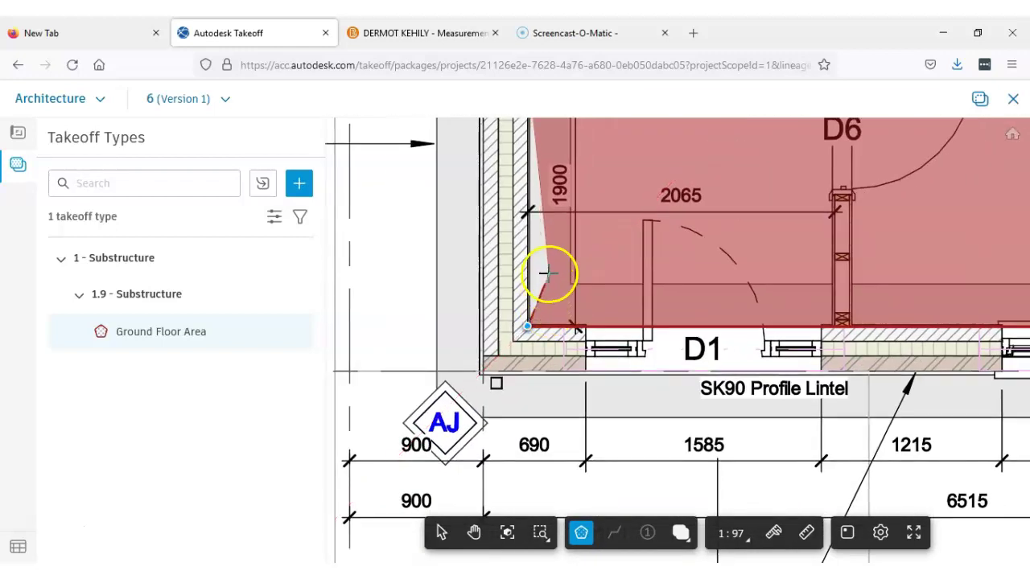
pyautogui.scroll(2, 536, 419)
pyautogui.scroll(-2, 537, 322)
pyautogui.scroll(3, 535, 322)
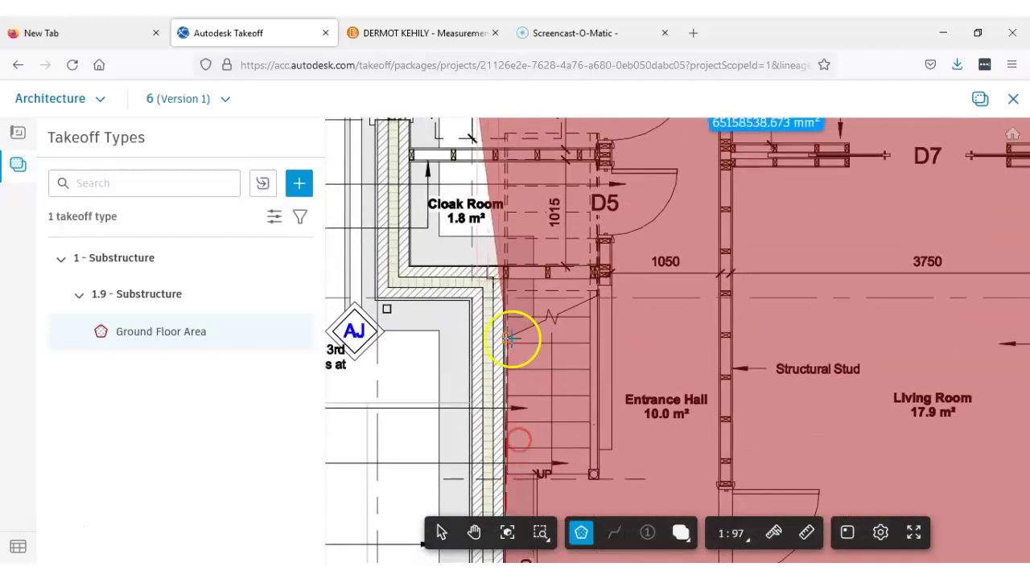
pyautogui.scroll(5, 499, 263)
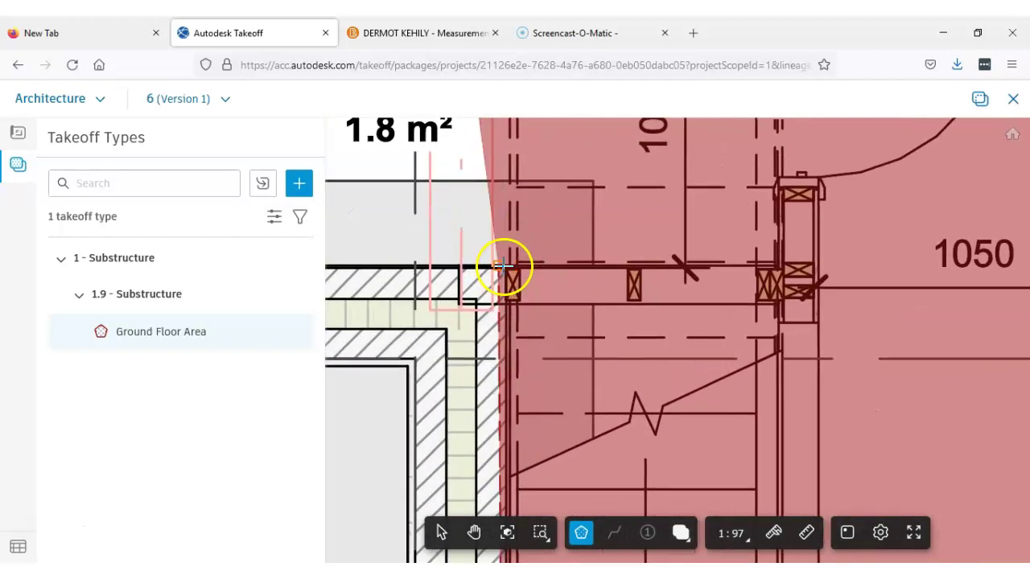
pyautogui.scroll(1, 488, 270)
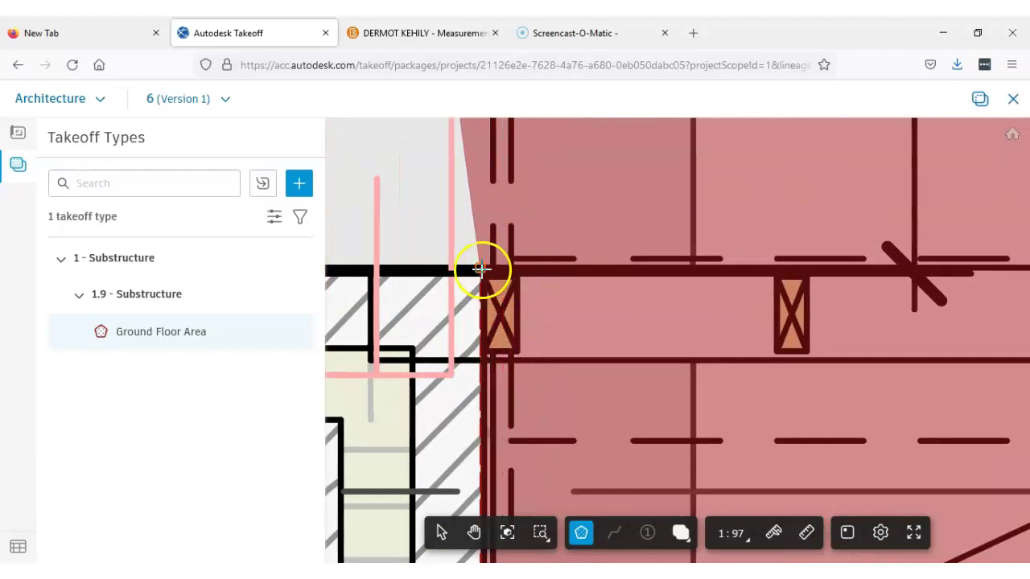
pyautogui.click(481, 268)
pyautogui.scroll(4, 485, 269)
pyautogui.scroll(-3, 485, 269)
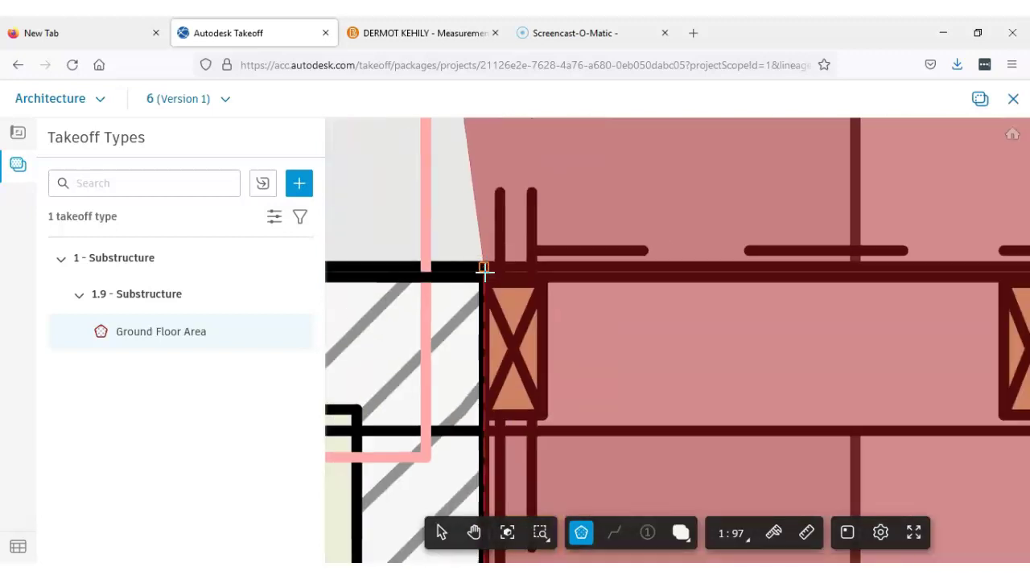
pyautogui.scroll(-6, 483, 280)
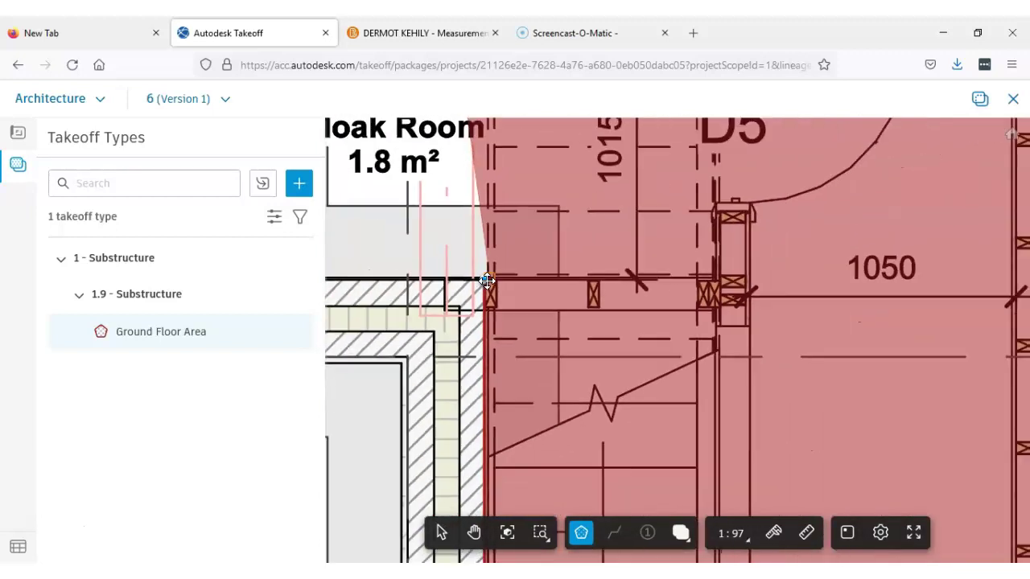
# Step: Place the last polygon corner at the Cloak Room's inner wall corner and finish the ground floor area
pyautogui.scroll(-3, 484, 280)
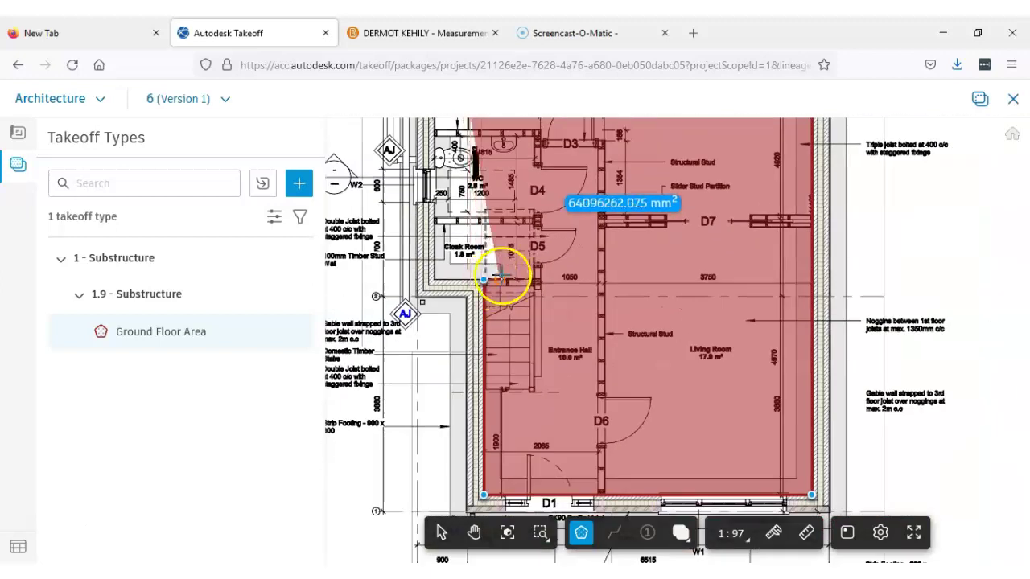
pyautogui.scroll(5, 436, 280)
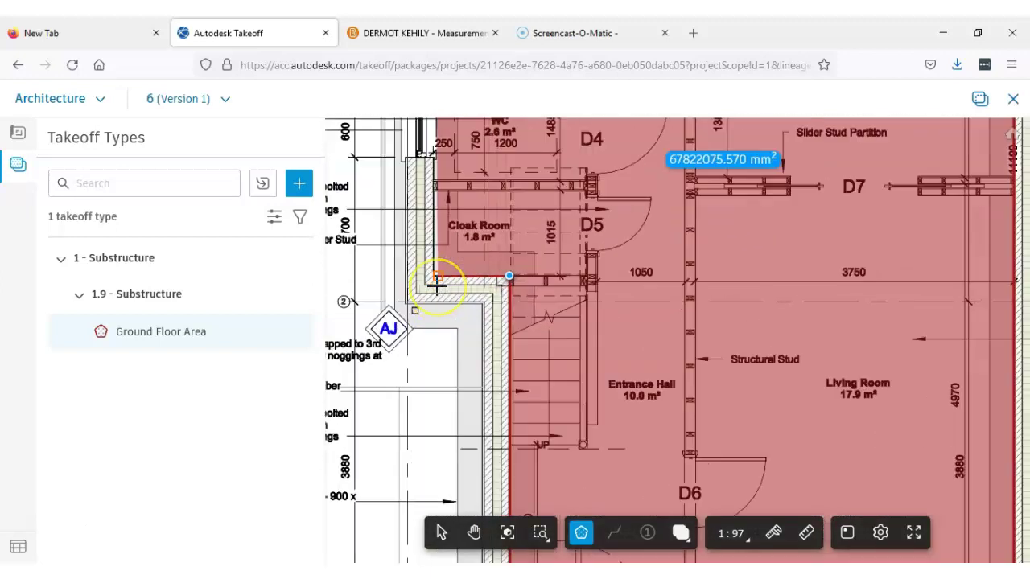
pyautogui.scroll(2, 423, 262)
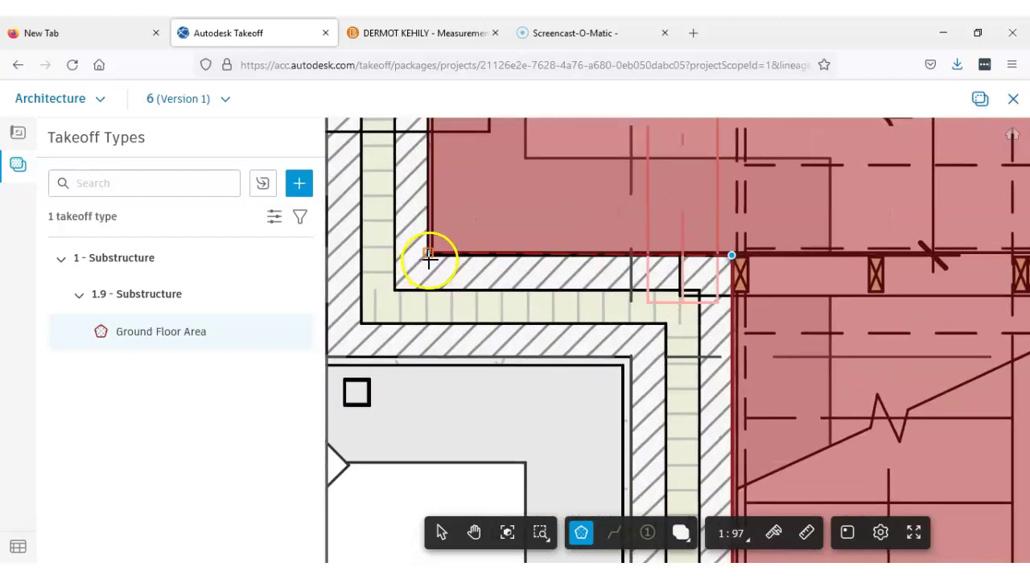
pyautogui.click(429, 257)
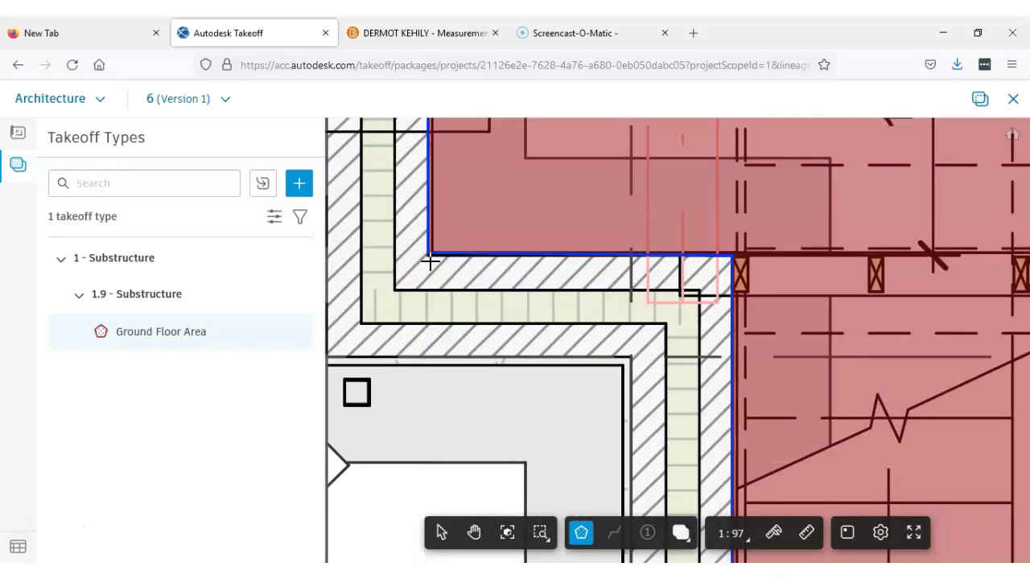
# Step: Review the completed ground floor polygon on the plan and the quantity listed for Ground Floor Area
pyautogui.scroll(-4, 528, 220)
pyautogui.moveTo(584, 235); pyautogui.dragTo(468, 372, button='middle')
pyautogui.scroll(-1, 468, 372)
pyautogui.moveTo(275, 351)
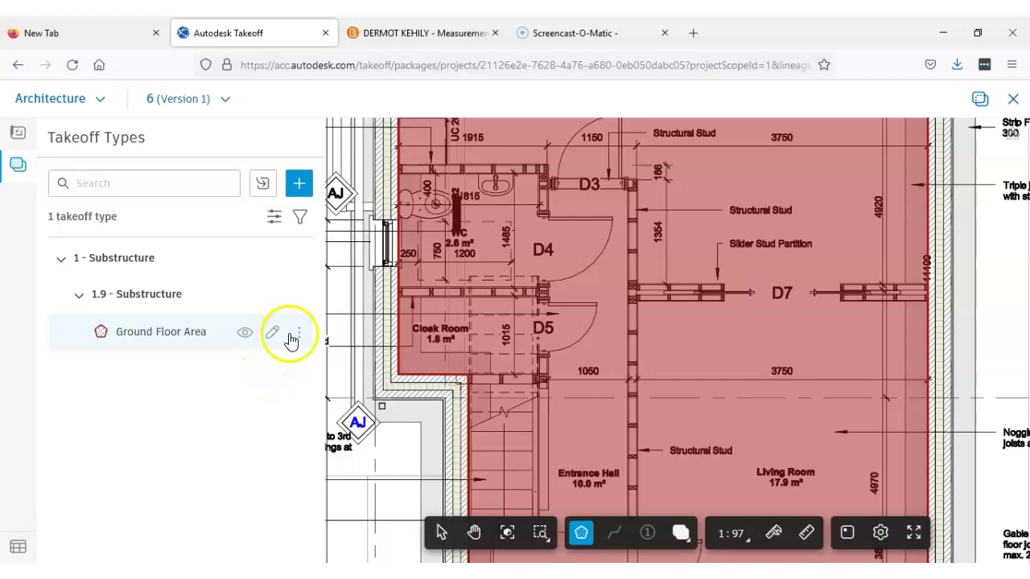
pyautogui.scroll(-4, 641, 337)
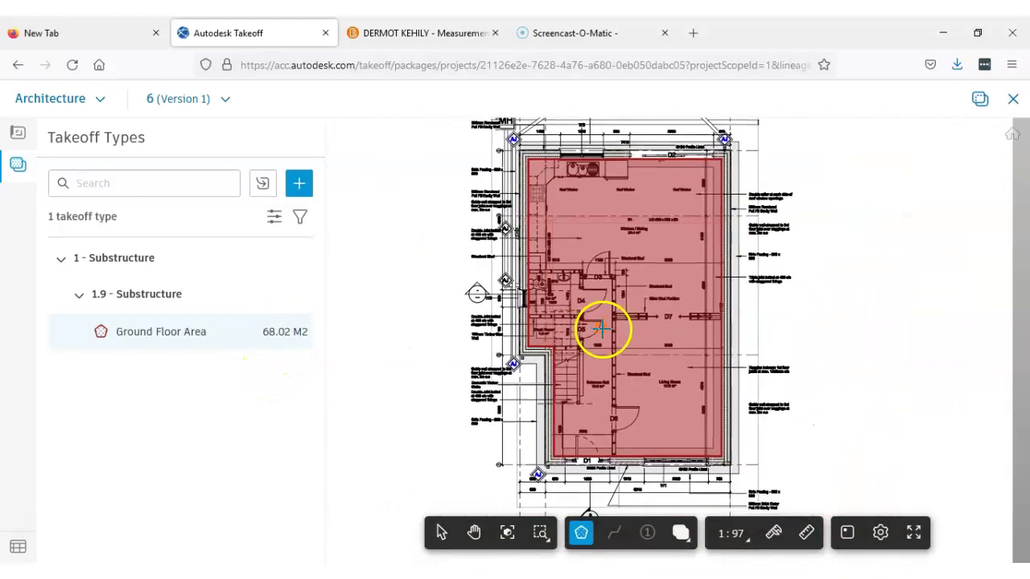
pyautogui.moveTo(609, 326); pyautogui.dragTo(612, 371, button='middle')
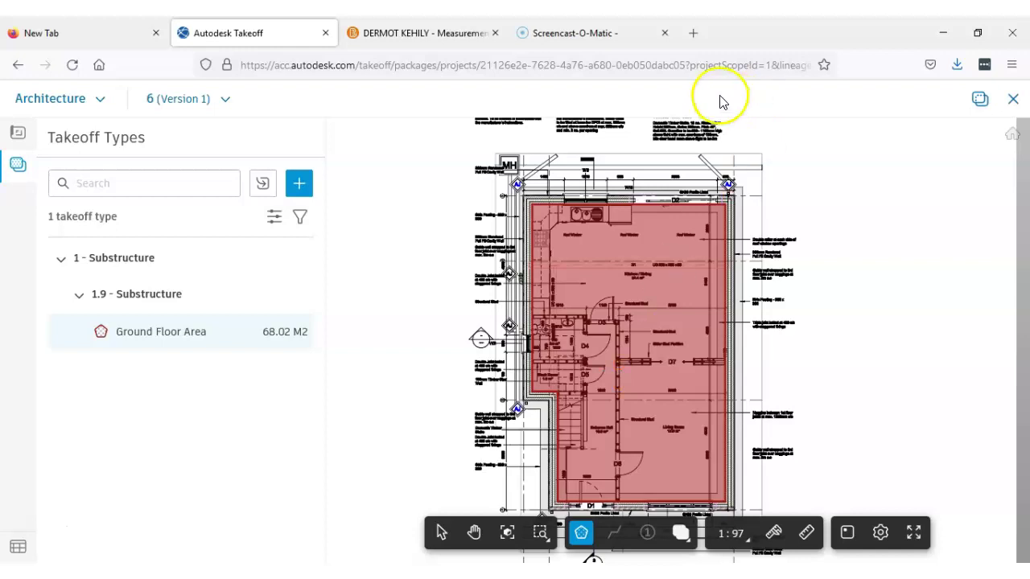
# Step: Create a linear takeoff type named Internal Walls Ground Floor, classified under 2 - Superstructure
pyautogui.click(298, 183)
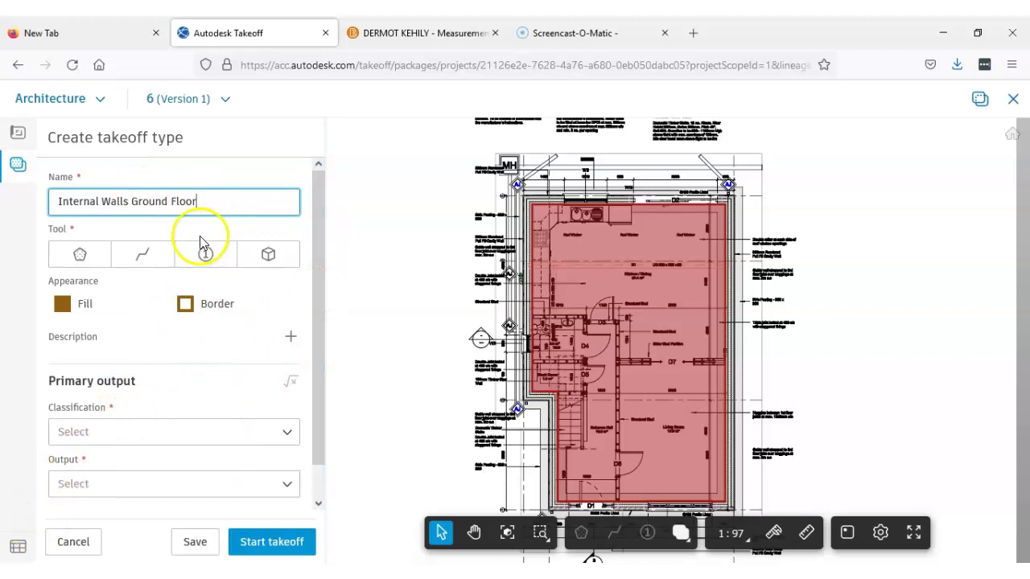
pyautogui.click(137, 252)
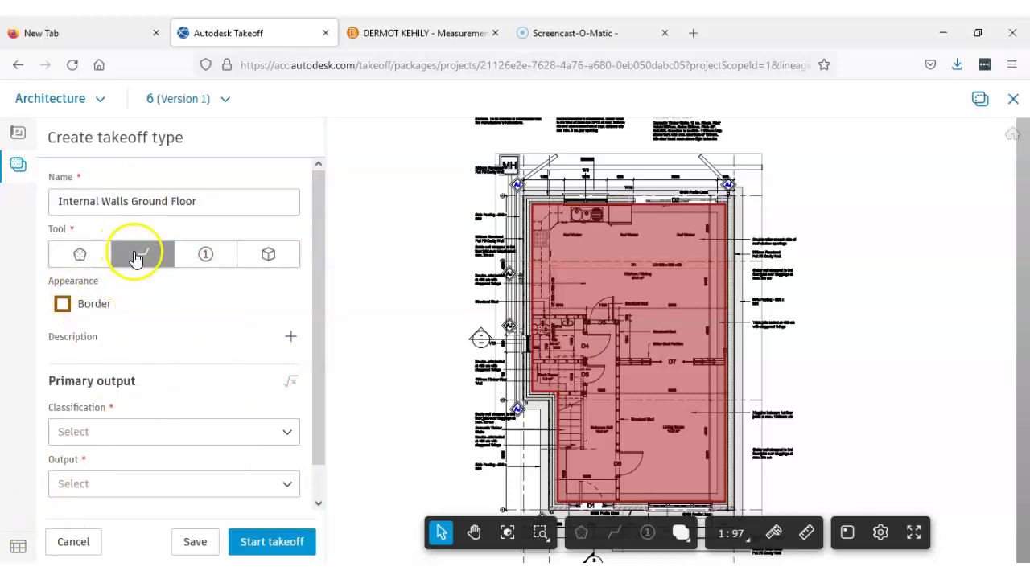
pyautogui.click(103, 432)
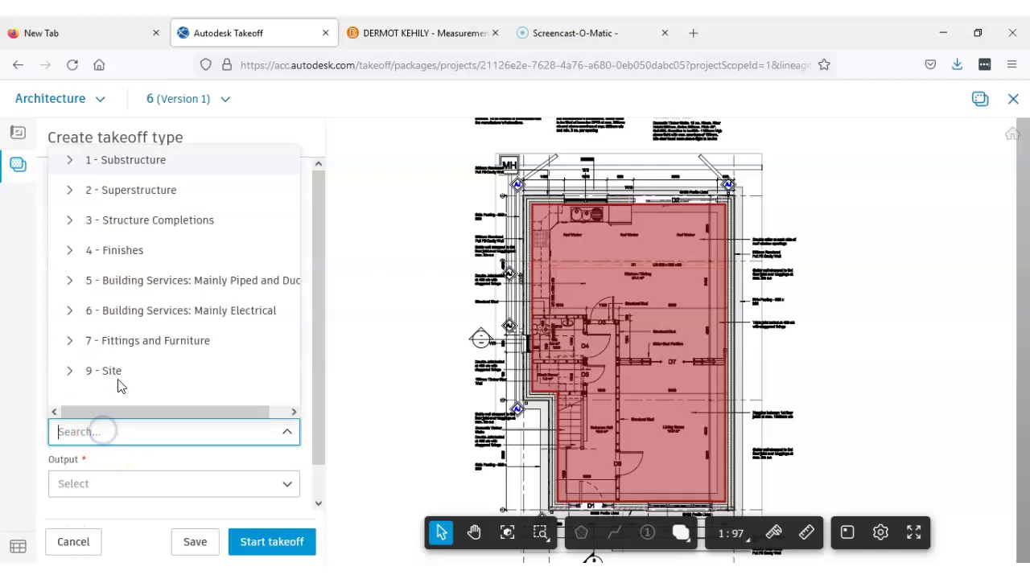
pyautogui.click(131, 188)
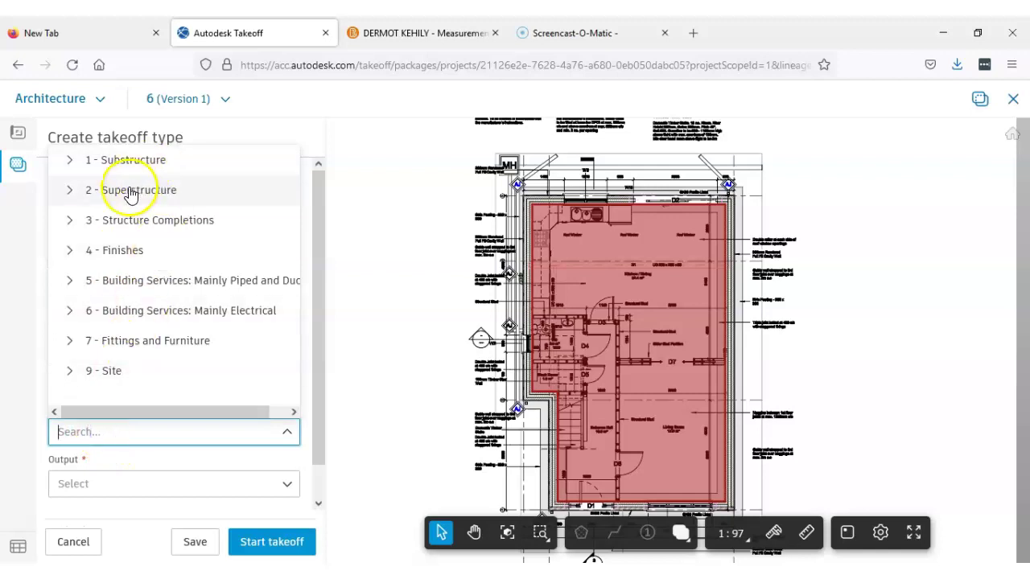
# Step: Set the wall type's output to Square Meters (M2) with a default height of 2.5 M and start its takeoff
pyautogui.click(118, 484)
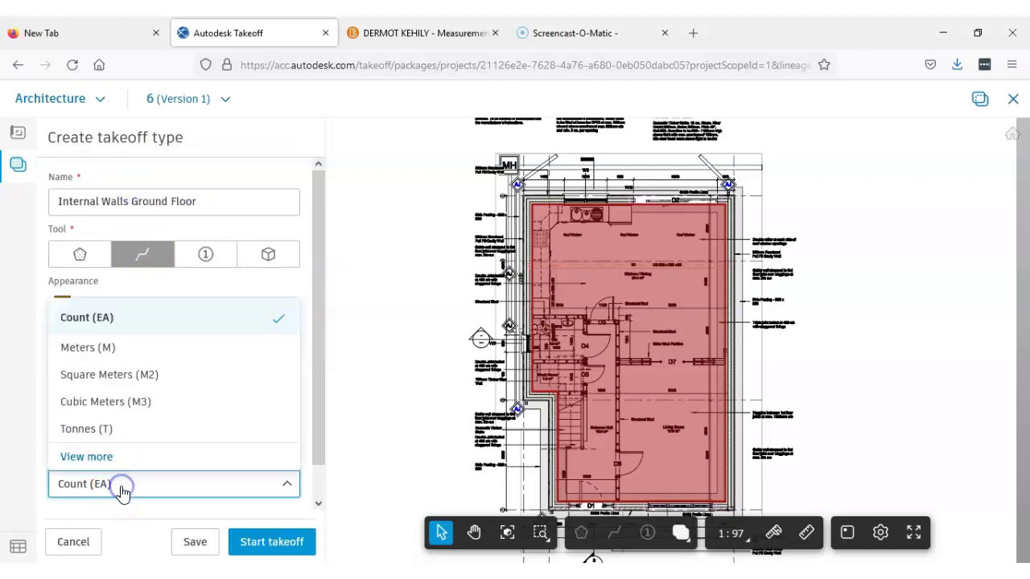
pyautogui.click(118, 346)
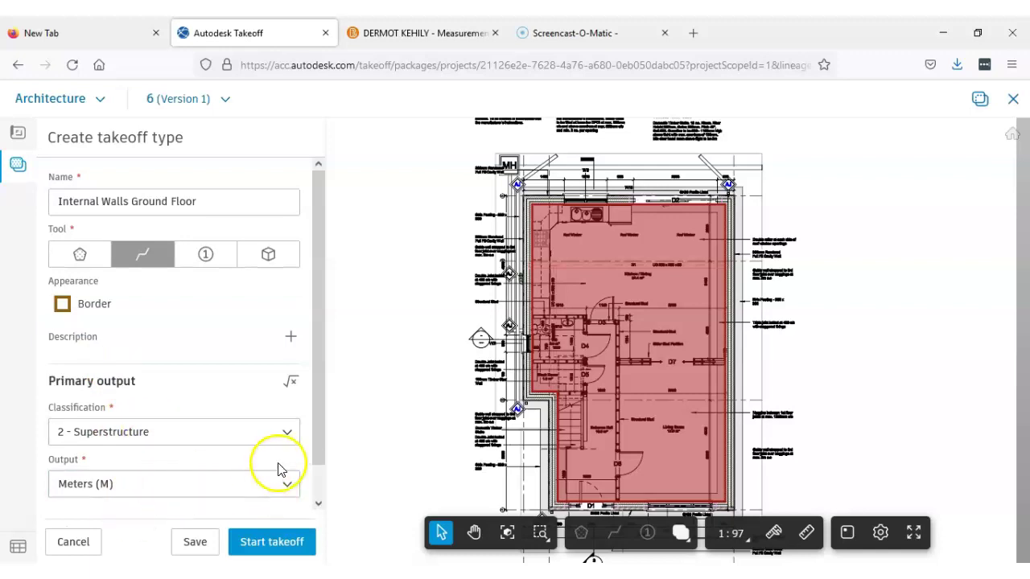
pyautogui.click(268, 492)
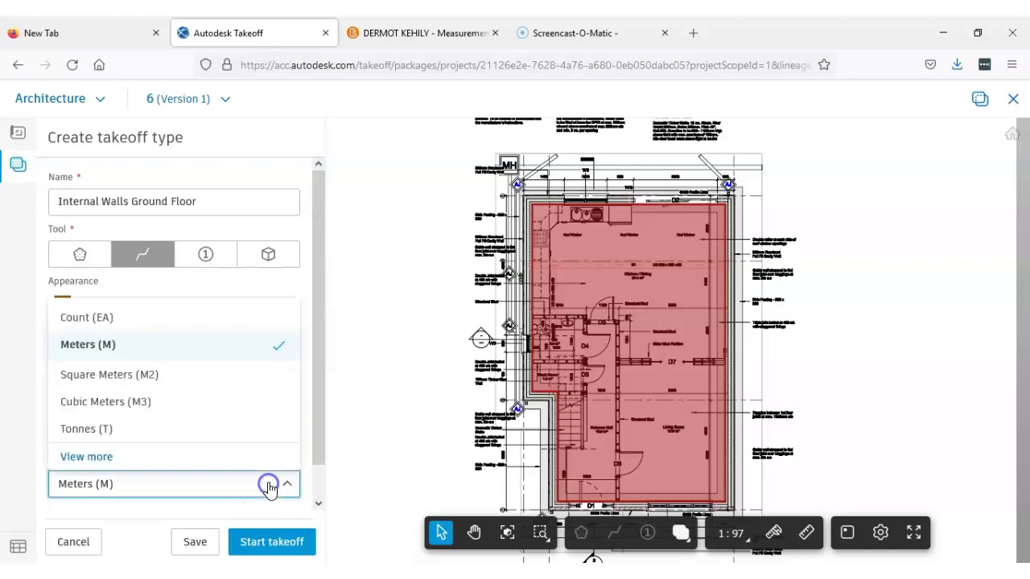
pyautogui.click(108, 377)
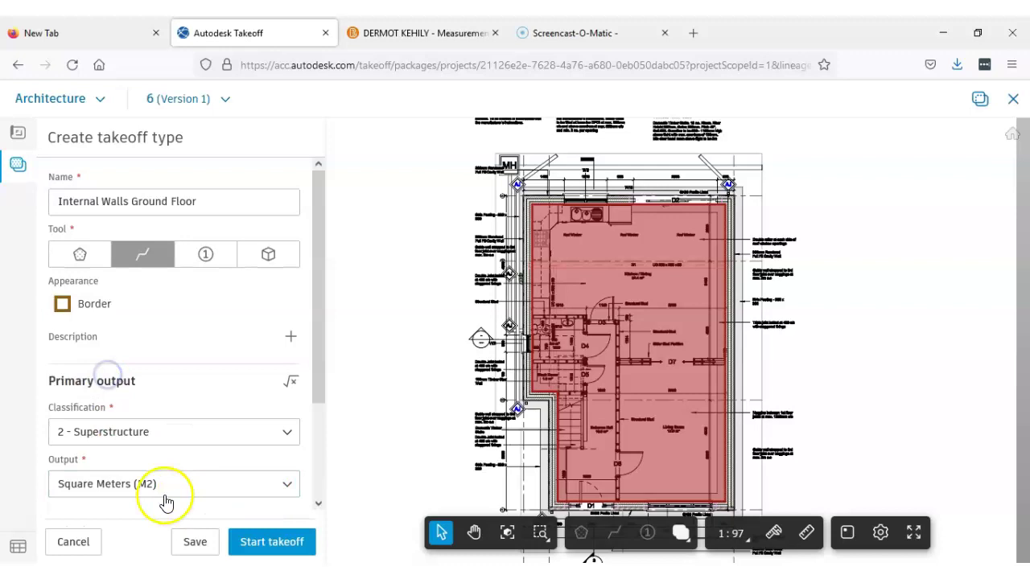
pyautogui.click(316, 387)
pyautogui.moveTo(316, 388); pyautogui.dragTo(312, 494)
pyautogui.click(174, 485)
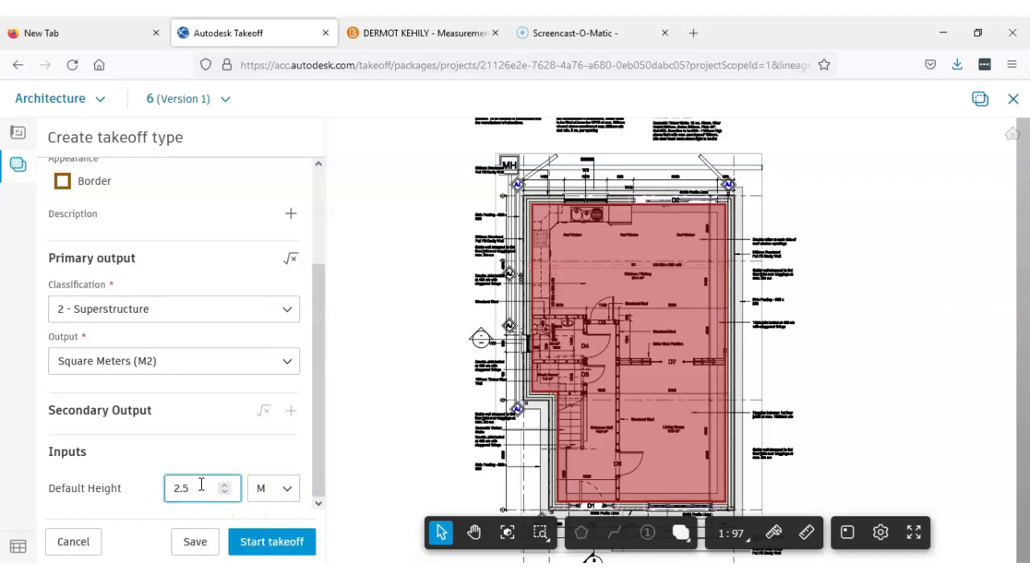
pyautogui.click(258, 542)
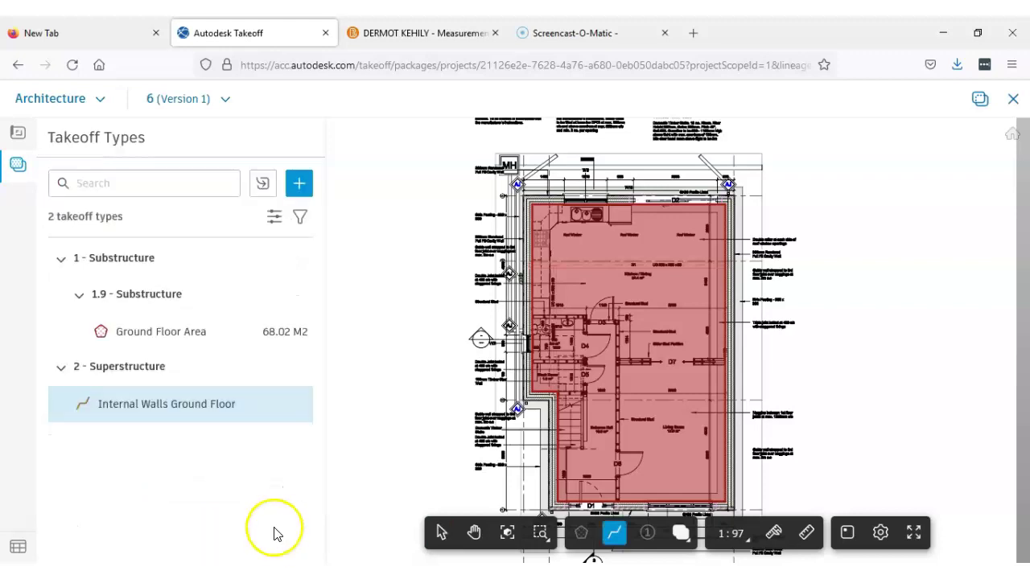
# Step: Hide Ground Floor Area and trace the wall between the WC and Kitchen / Dining, about 1914 mm long
pyautogui.scroll(2, 627, 331)
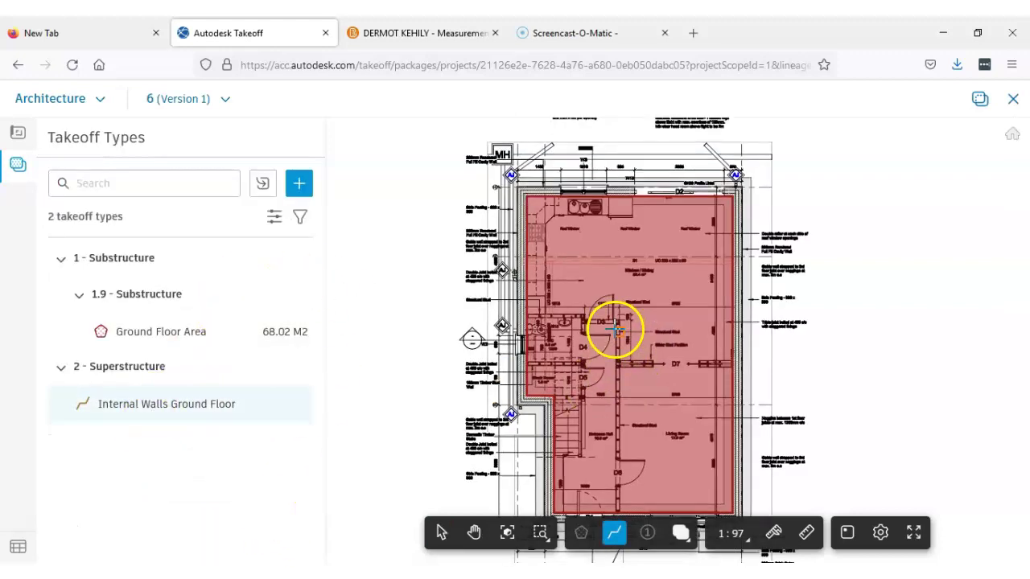
pyautogui.click(245, 332)
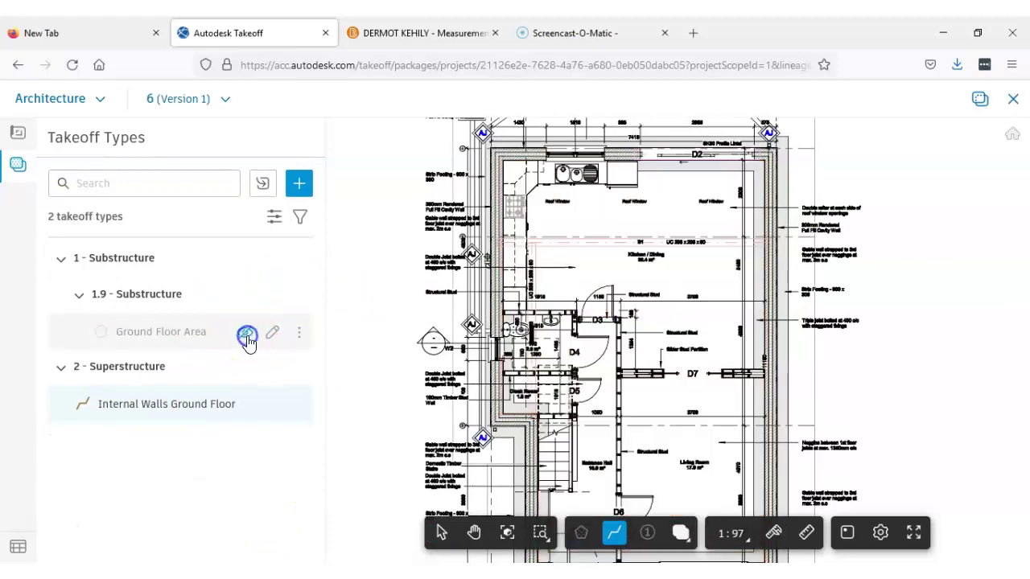
pyautogui.scroll(3, 515, 314)
pyautogui.scroll(3, 514, 311)
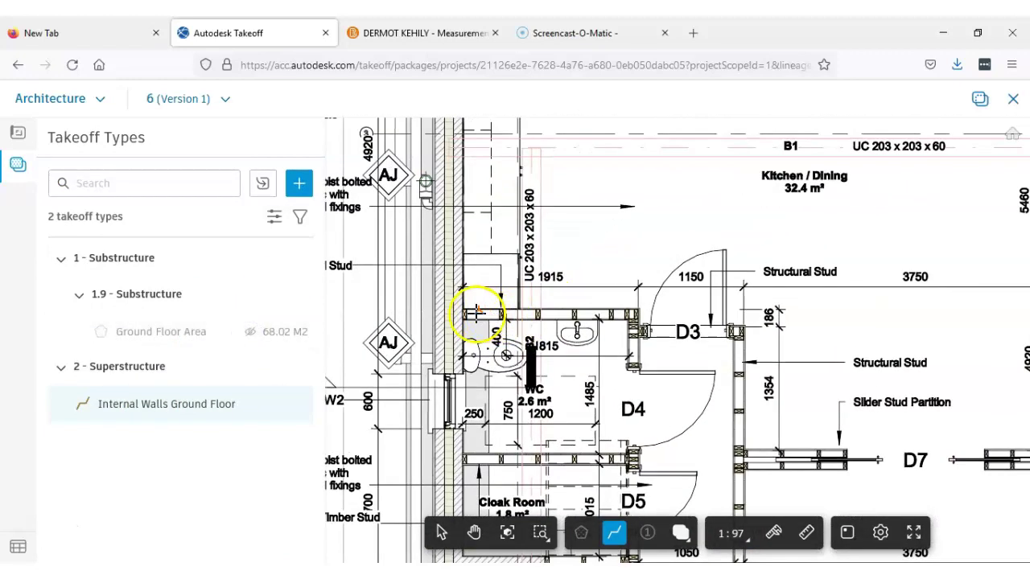
pyautogui.click(461, 309)
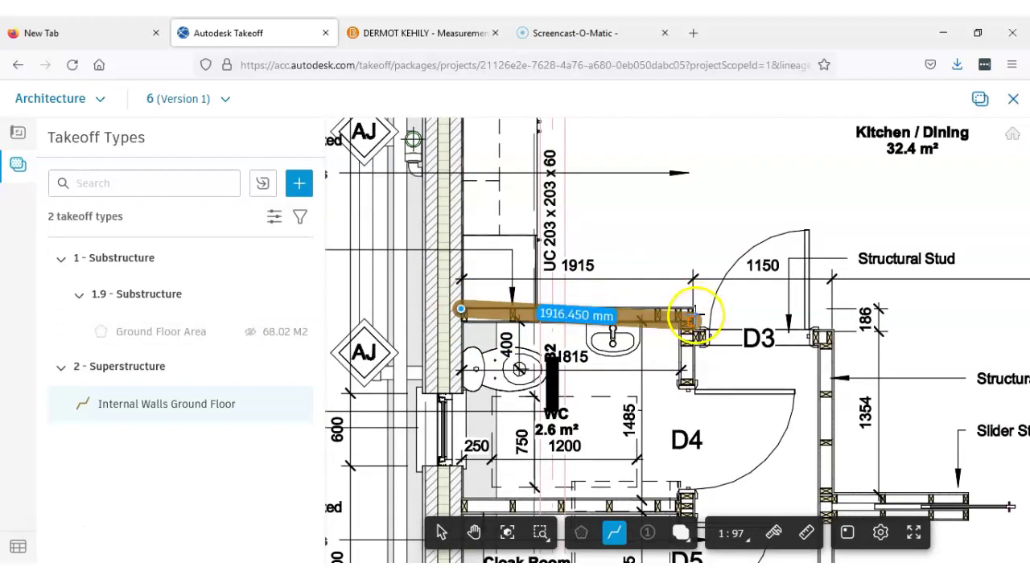
pyautogui.click(693, 308)
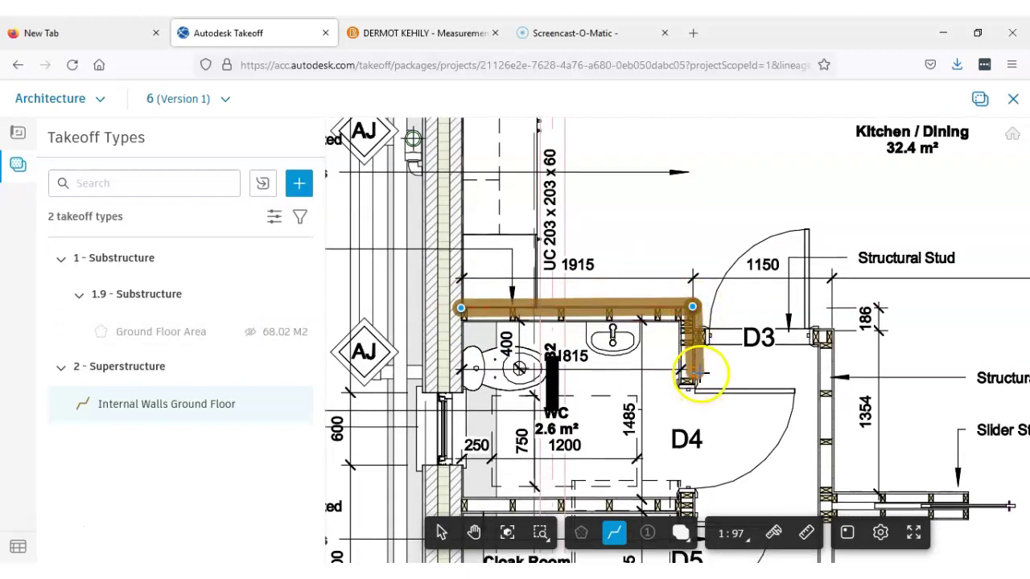
pyautogui.press('Return')
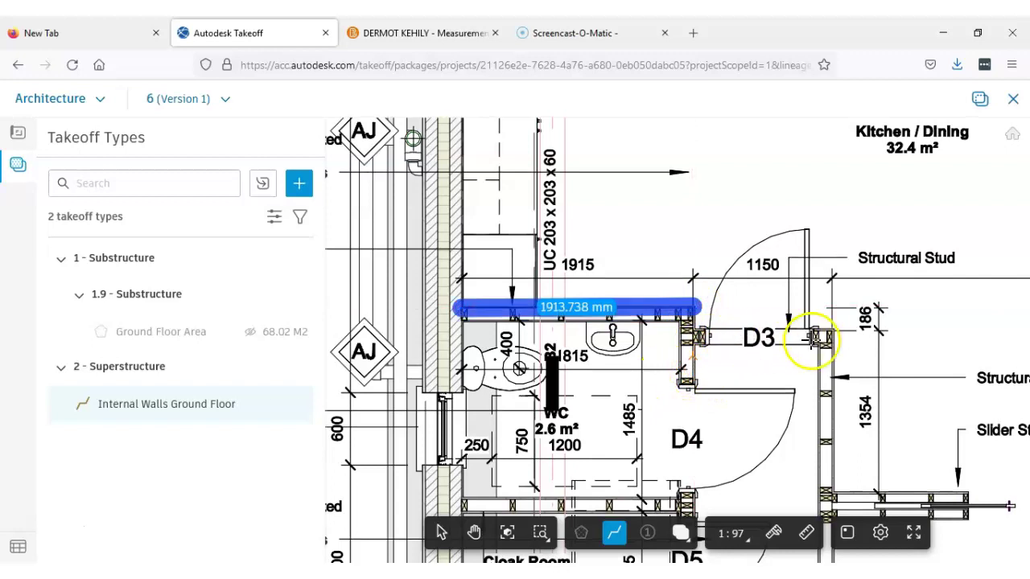
# Step: Trace the structural stud wall from beside door D3 to the front wall beside D1, about 6340 mm long
pyautogui.click(828, 330)
pyautogui.scroll(-2, 822, 359)
pyautogui.moveTo(809, 400); pyautogui.dragTo(746, 242, button='middle')
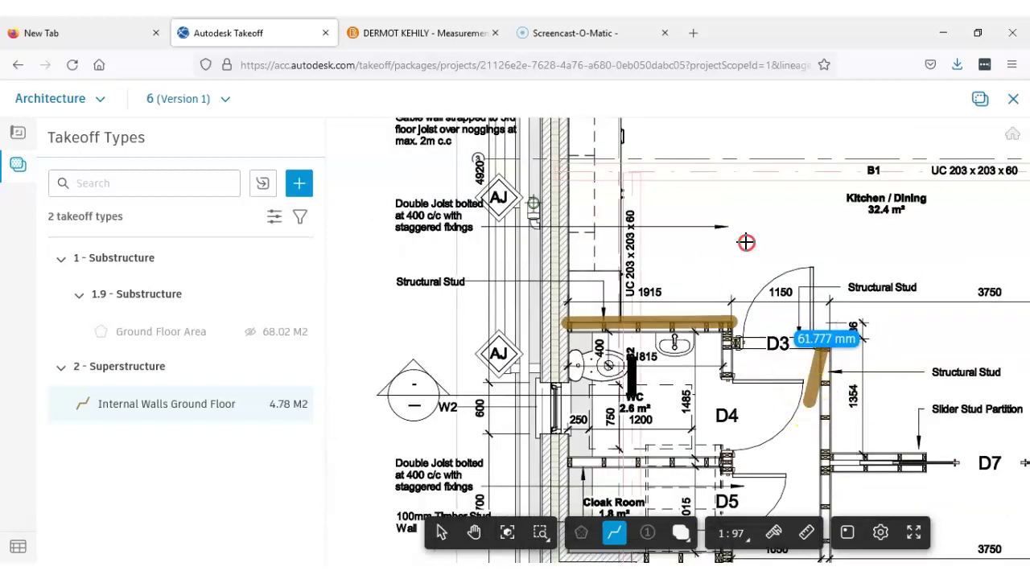
pyautogui.moveTo(816, 423); pyautogui.dragTo(769, 262, button='middle')
pyautogui.moveTo(782, 349); pyautogui.dragTo(761, 238, button='middle')
pyautogui.moveTo(771, 420); pyautogui.dragTo(737, 257, button='middle')
pyautogui.scroll(2, 724, 440)
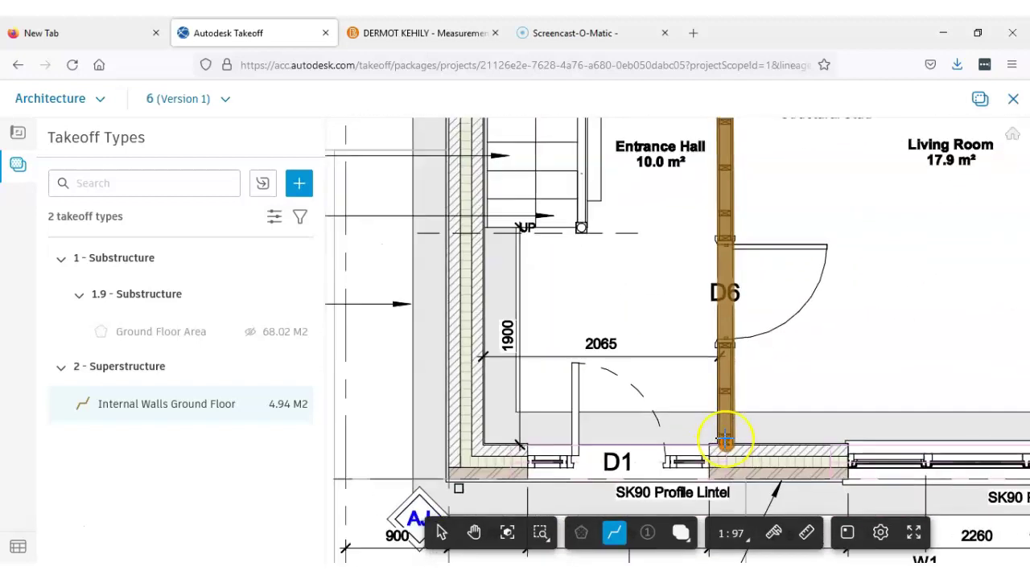
pyautogui.scroll(1, 726, 439)
pyautogui.click(718, 439)
pyautogui.scroll(-3, 726, 373)
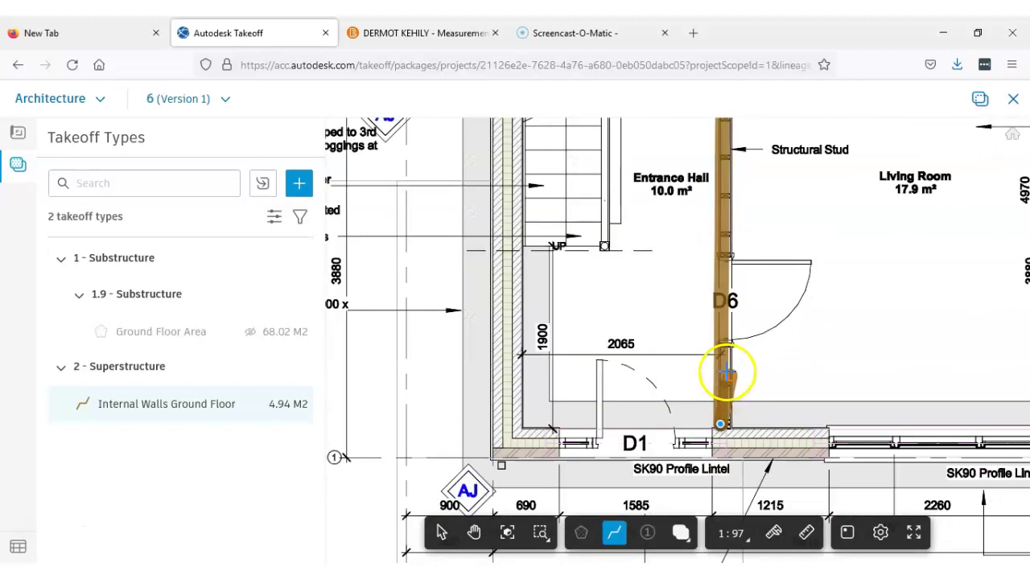
pyautogui.scroll(-4, 727, 372)
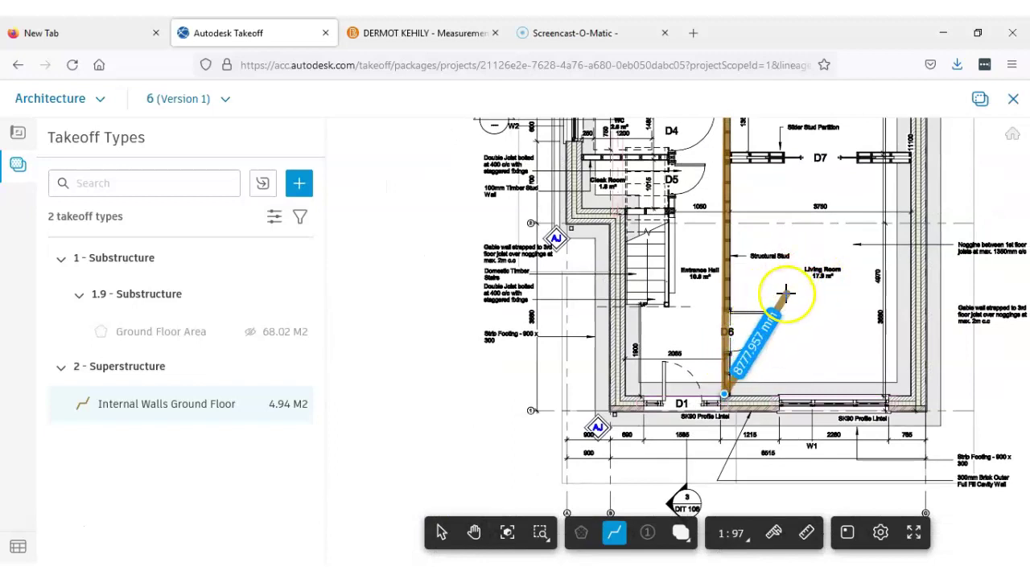
pyautogui.press('Return')
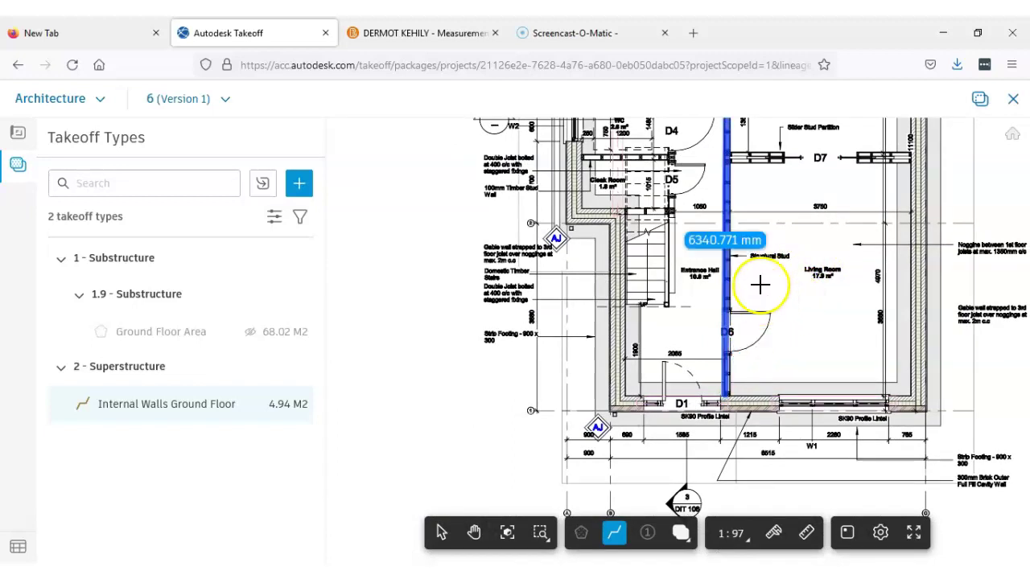
# Step: Trace the slider stud partition at D7 from the outer wall to the hall's stud wall, about 3819 mm long
pyautogui.scroll(-4, 759, 284)
pyautogui.scroll(2, 713, 230)
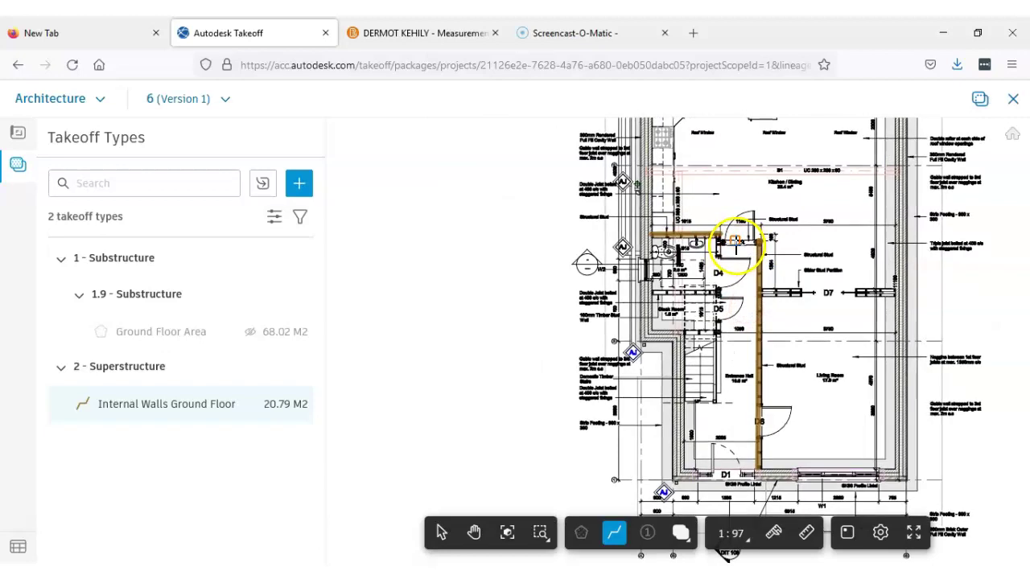
pyautogui.scroll(-5, 735, 248)
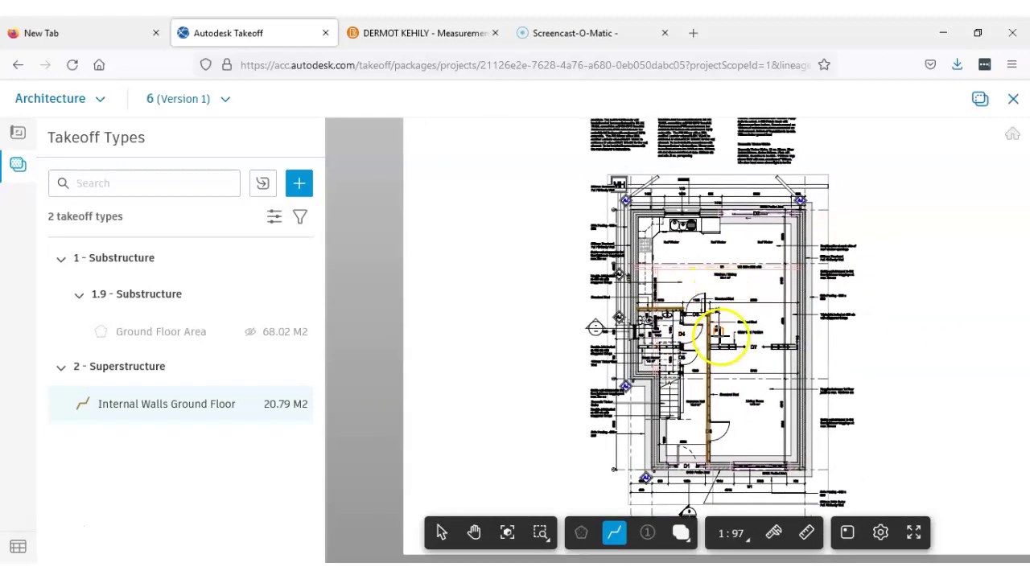
pyautogui.scroll(2, 748, 341)
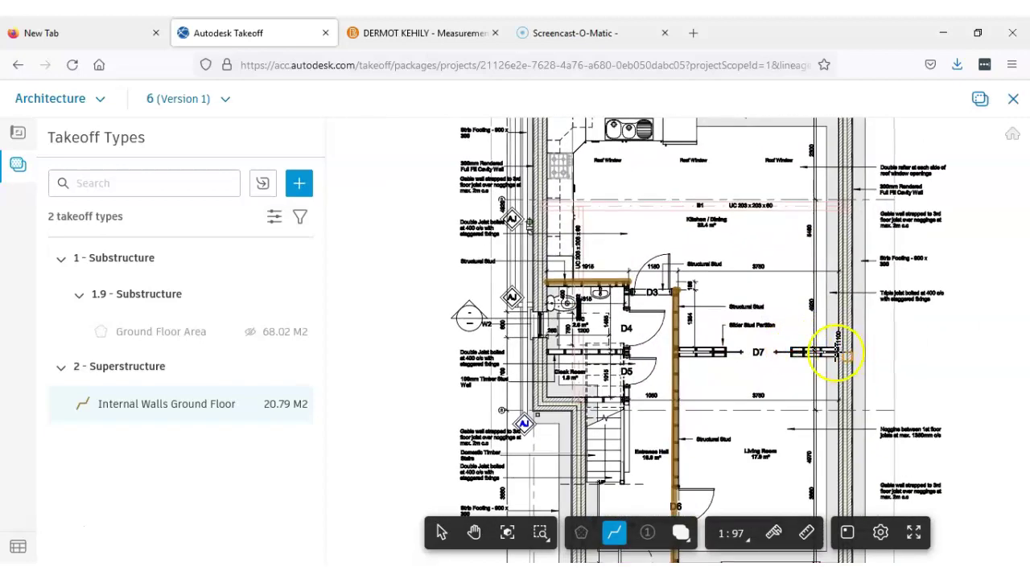
pyautogui.scroll(1, 837, 351)
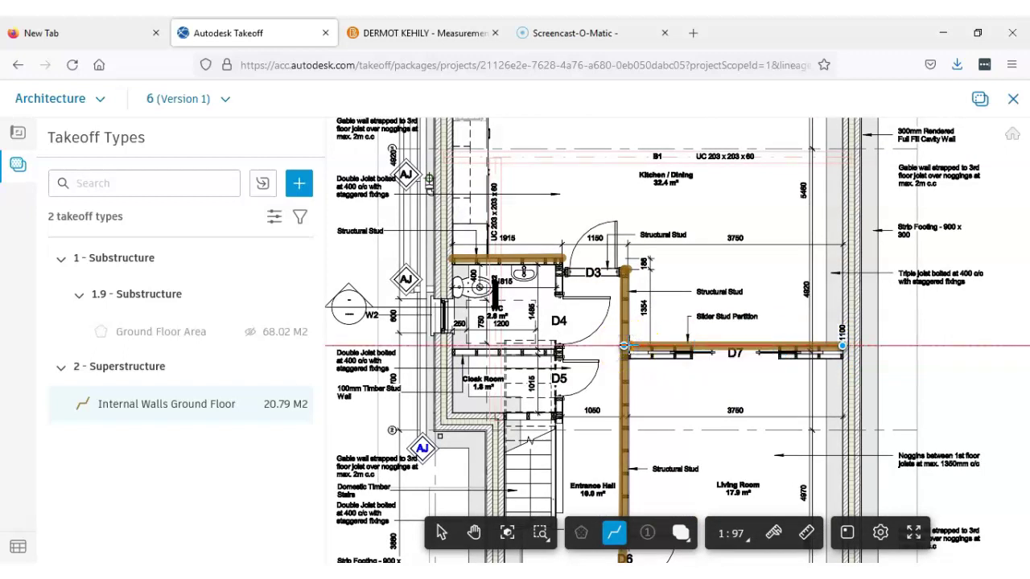
pyautogui.press('Return')
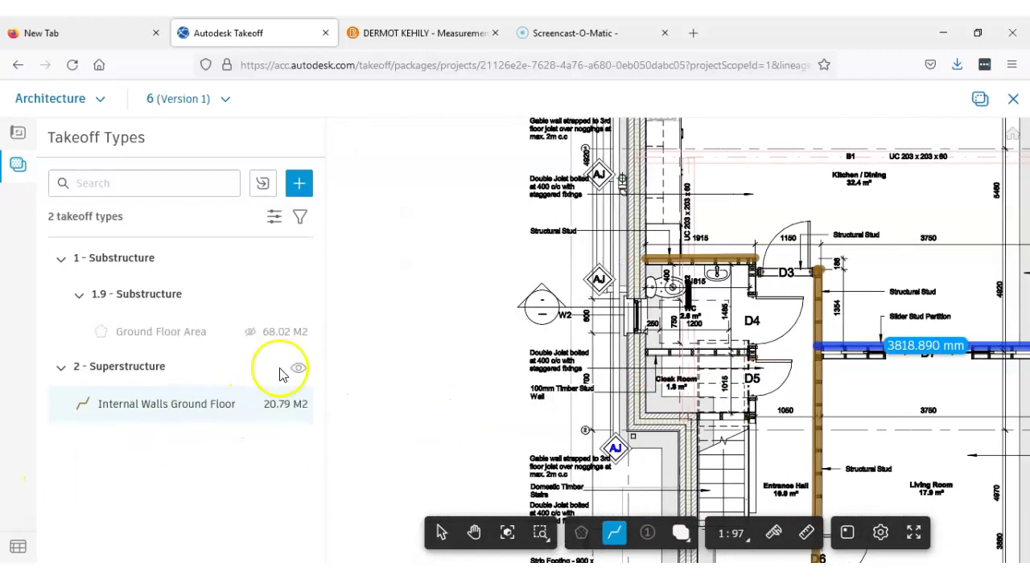